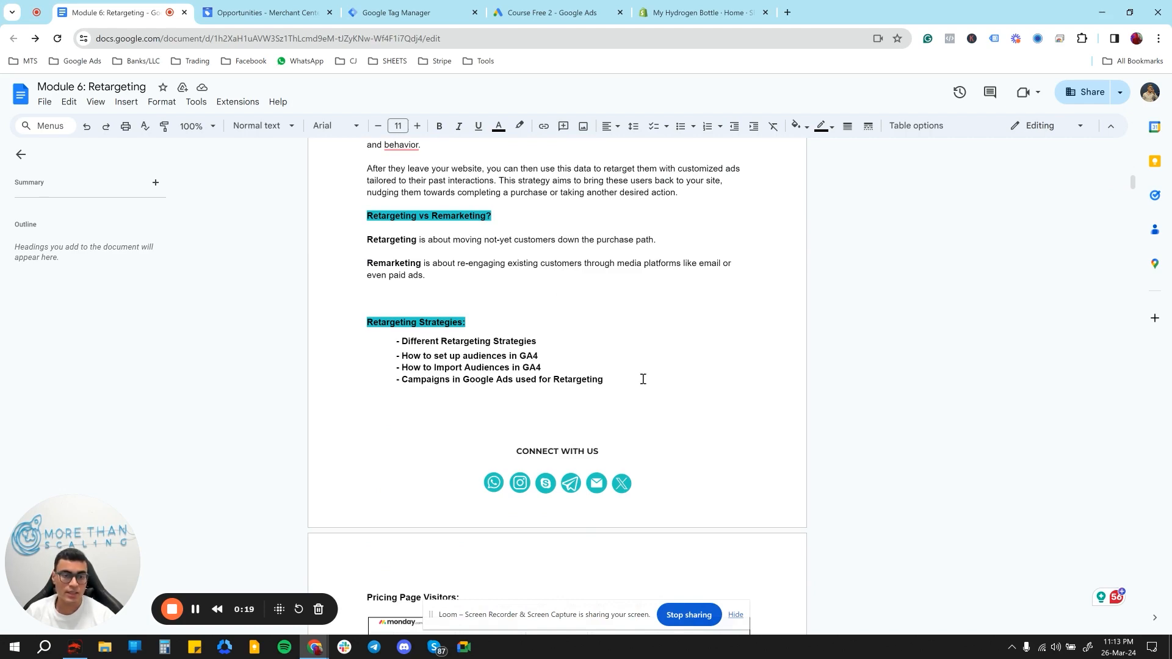
- Look through the Module 6 retargeting document from the strategy list down to the Dynamic Remarketing section
scroll(643, 379, down, 5)
scroll(643, 379, down, 6)
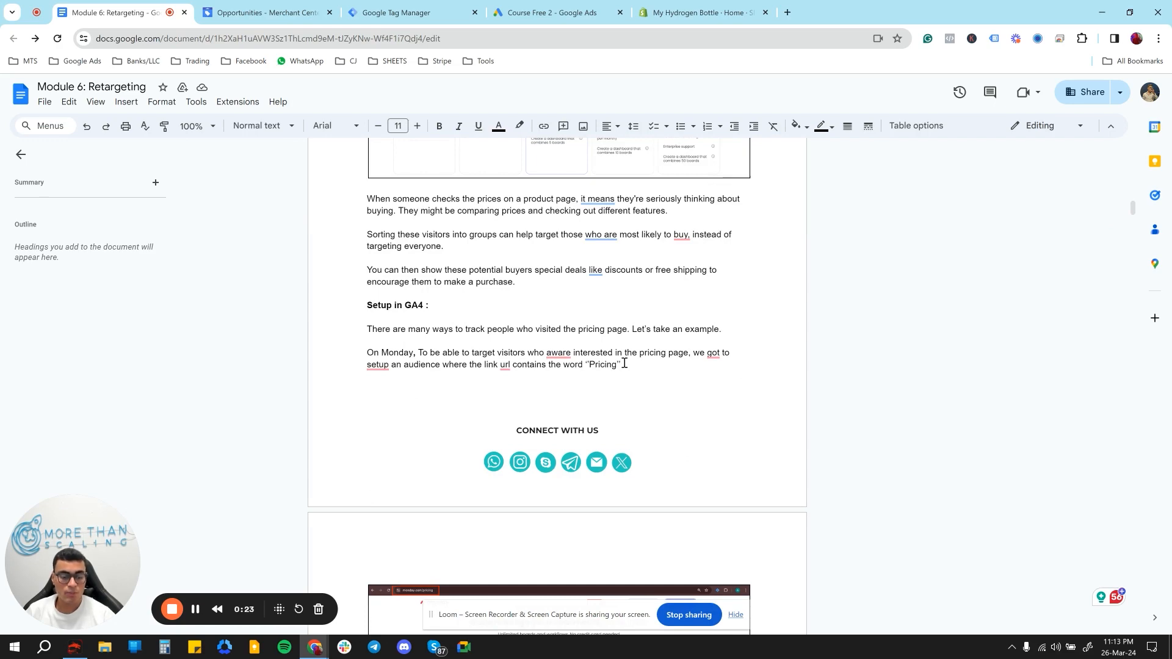
scroll(625, 364, down, 5)
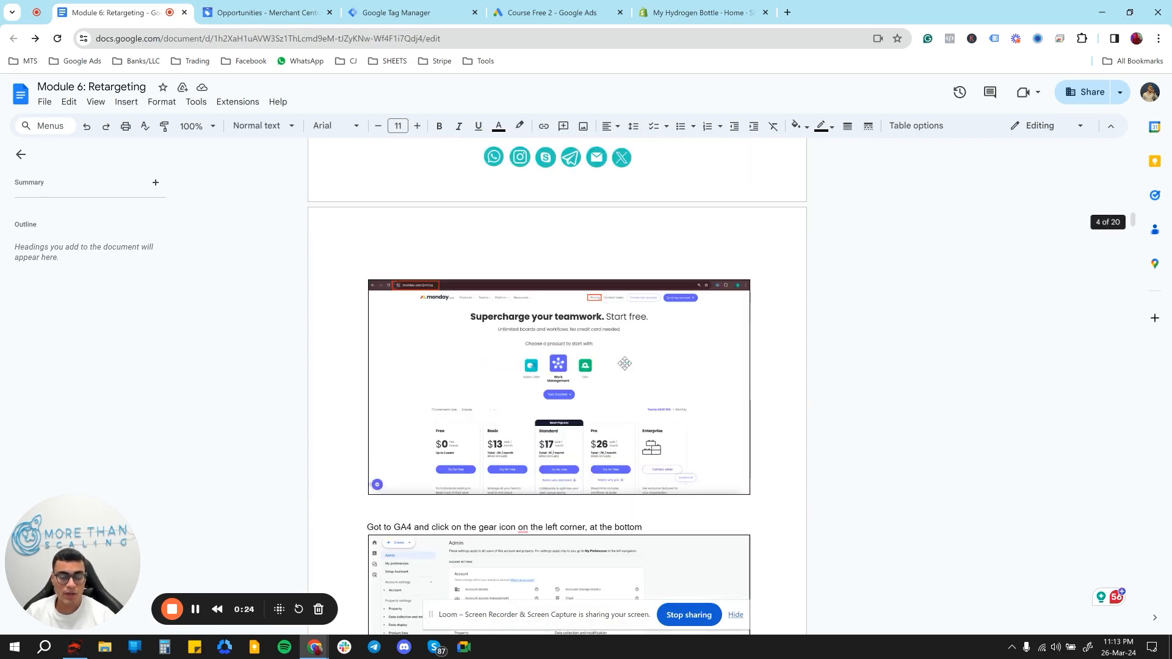
scroll(626, 365, down, 7)
scroll(625, 365, down, 6)
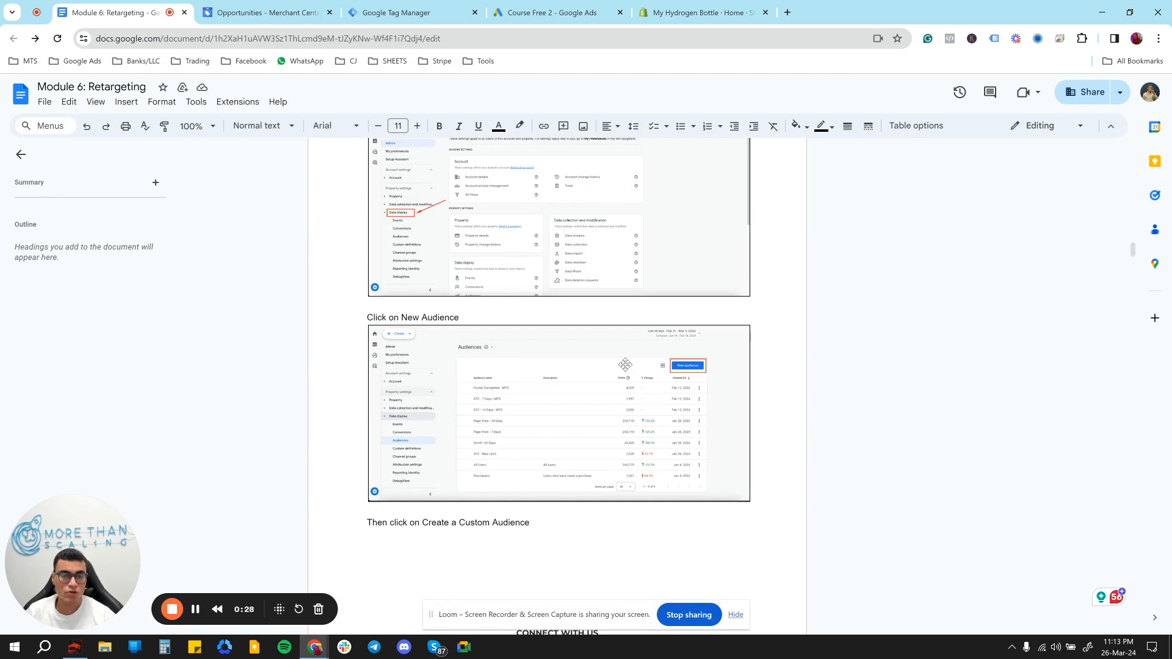
scroll(625, 366, down, 5)
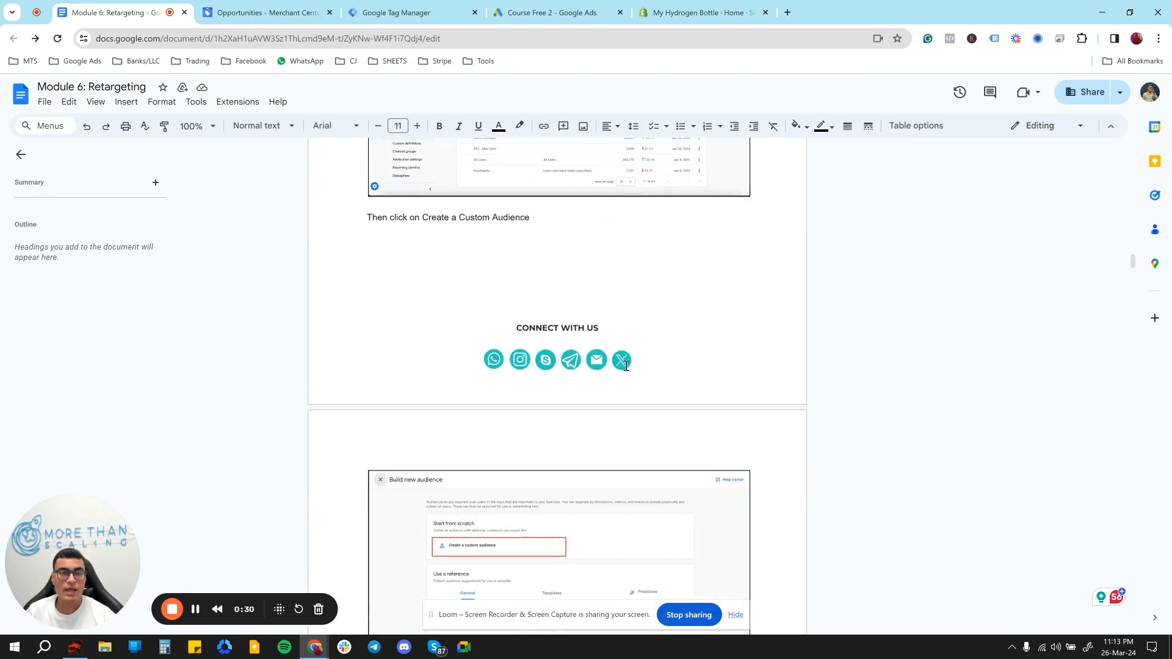
scroll(626, 366, down, 5)
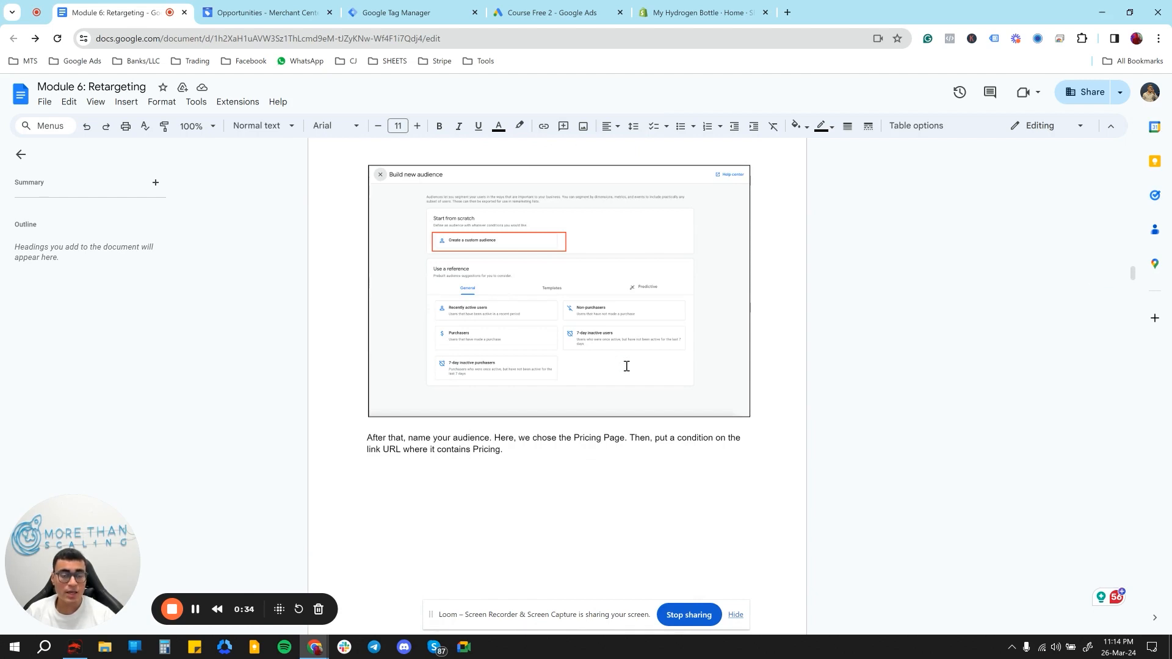
scroll(626, 366, down, 5)
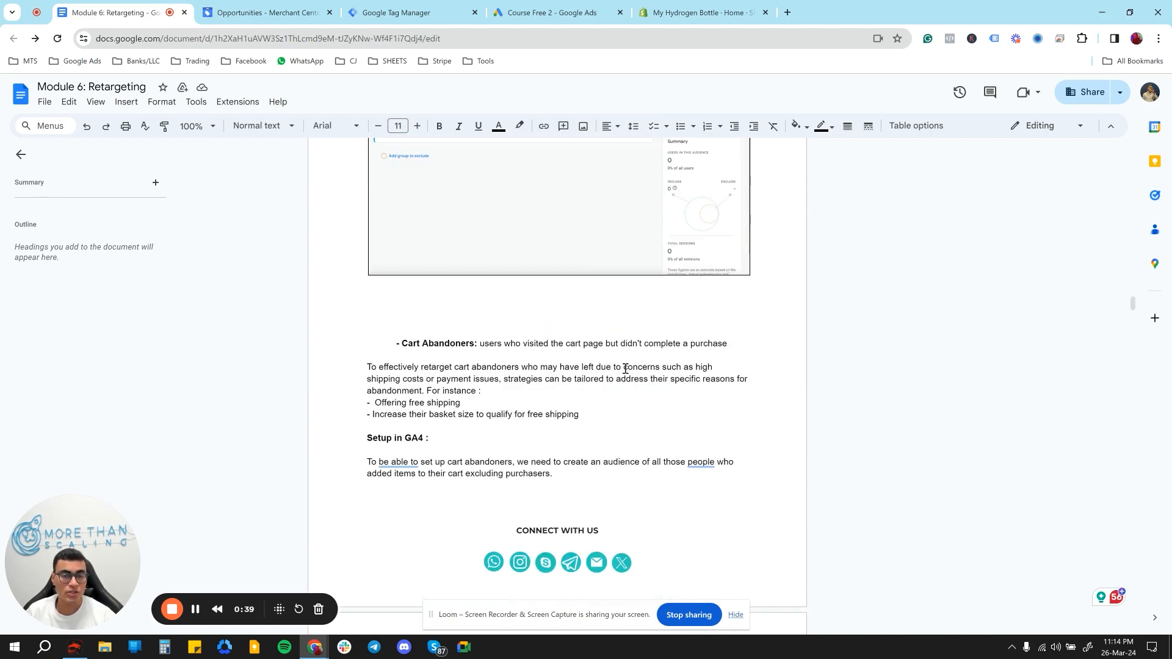
scroll(605, 394, down, 5)
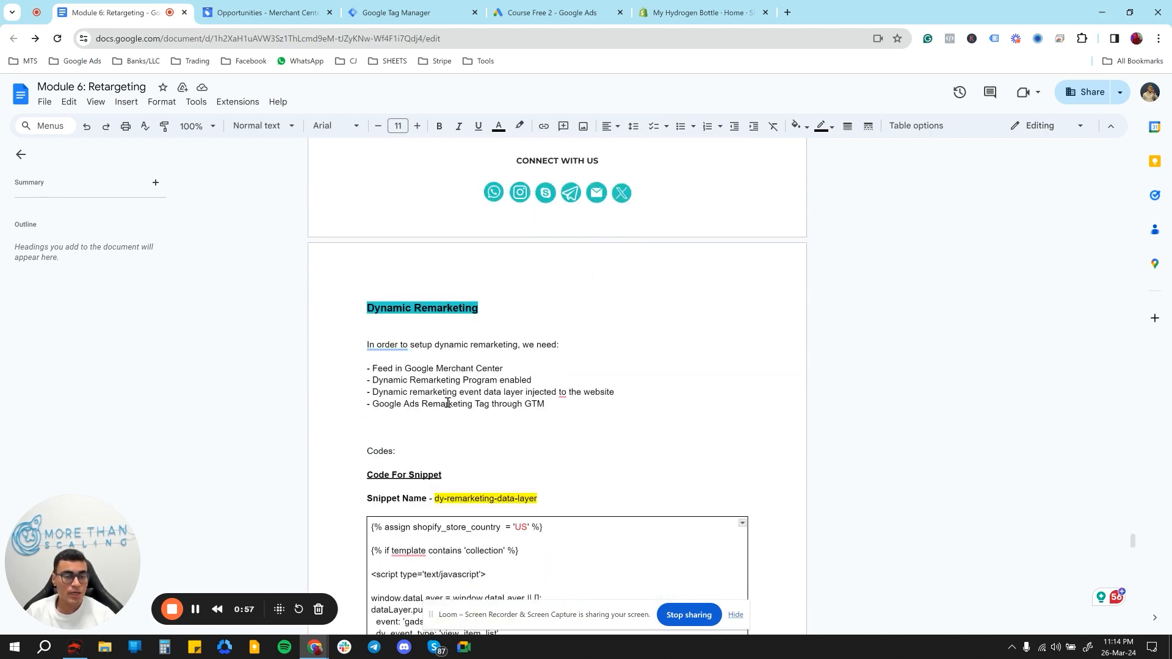
- Review the dynamic remarketing requirements: Merchant Center feed, enabled program, event data layer and Google Ads Remarketing Tag through GTM
click(516, 374)
drag(480, 374, 425, 374)
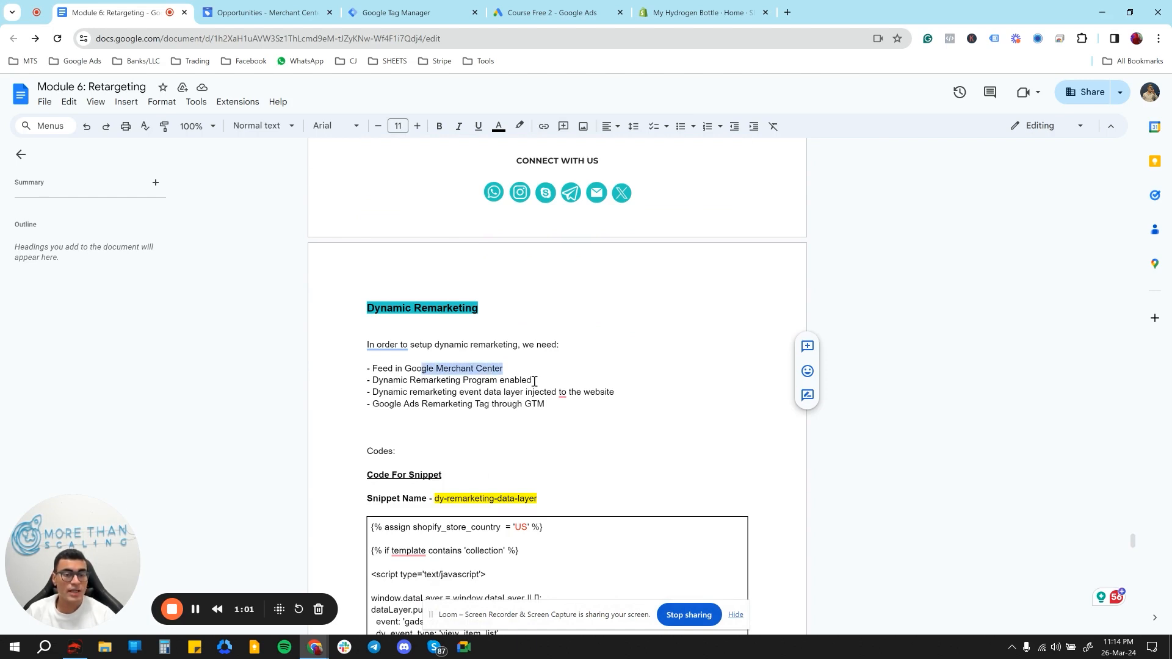
drag(533, 381, 417, 381)
drag(614, 392, 470, 393)
drag(550, 404, 528, 406)
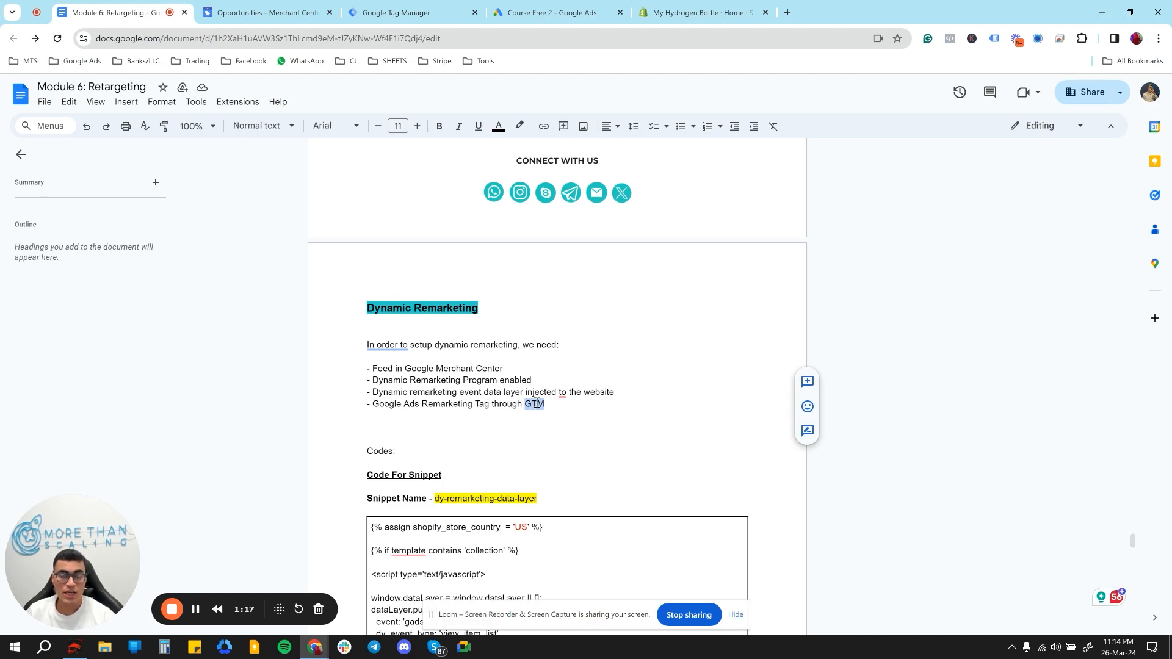
scroll(534, 401, down, 1)
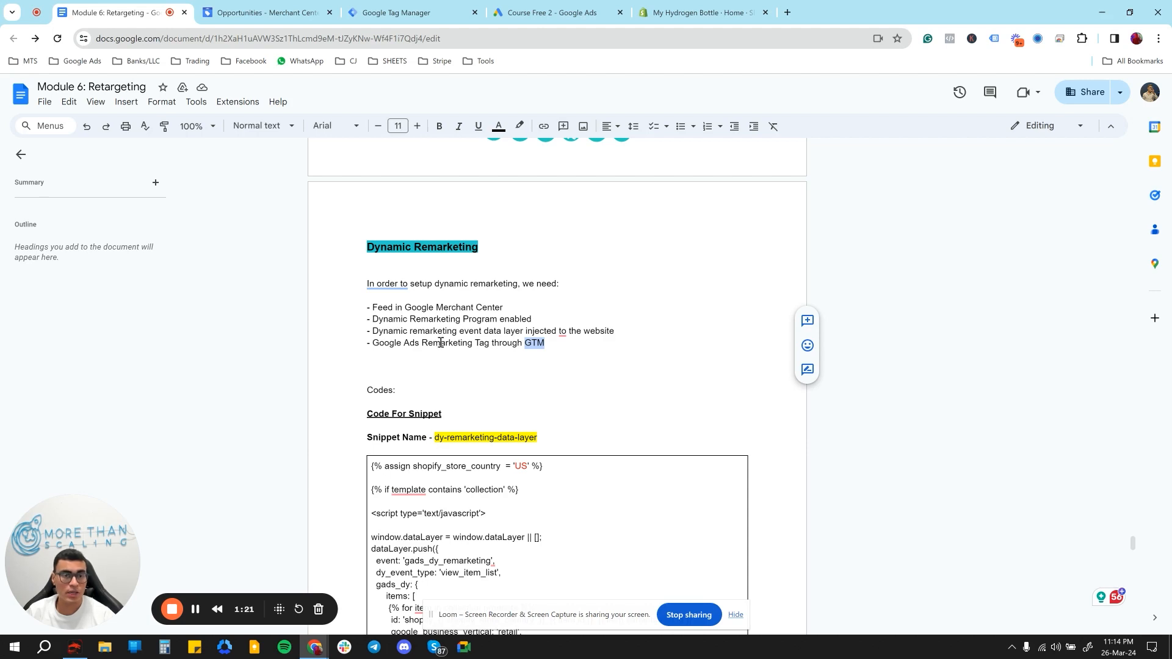
- Switch to Google Merchant Center and enable the Dynamic Remarketing program among the growth programs
click(256, 9)
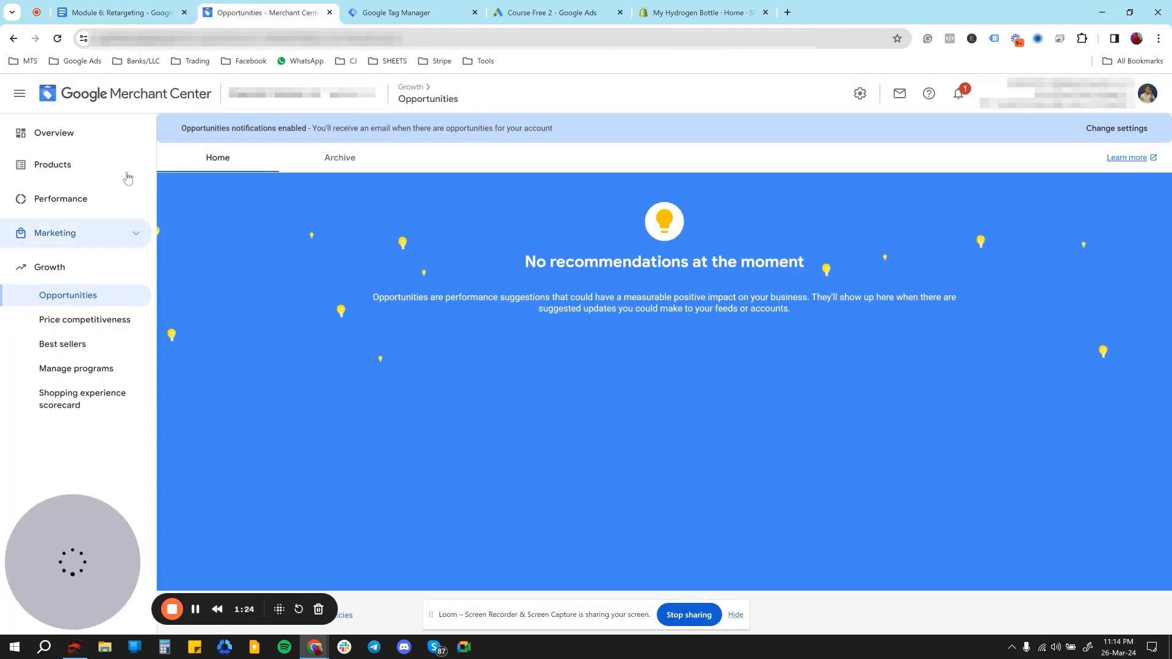
click(106, 138)
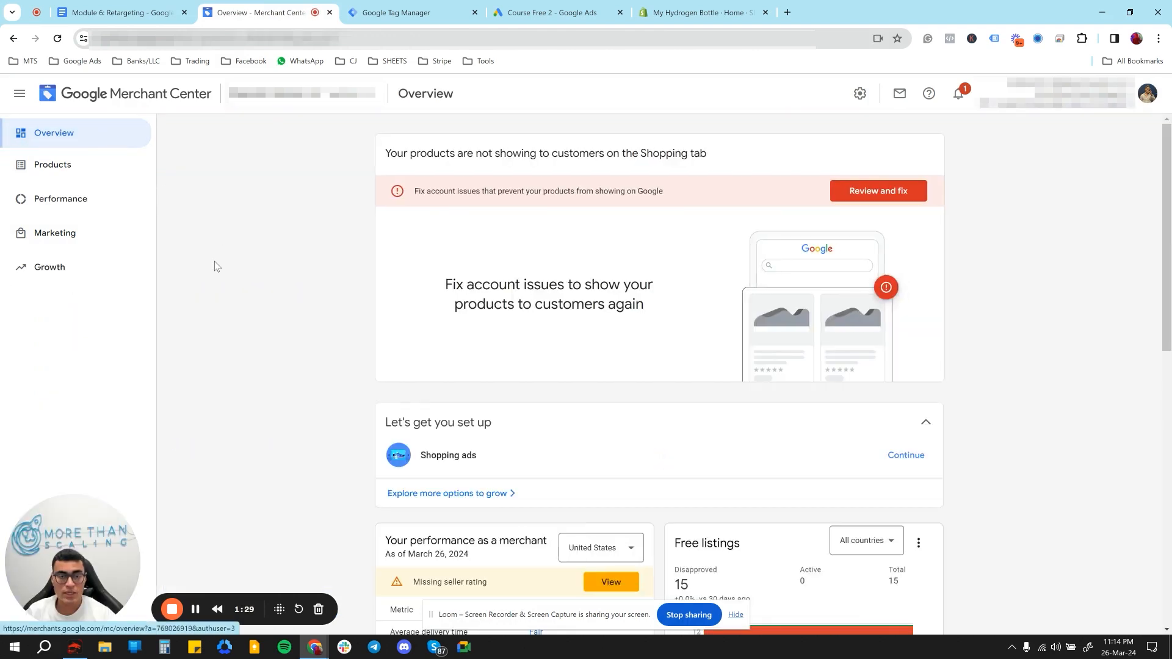
click(94, 271)
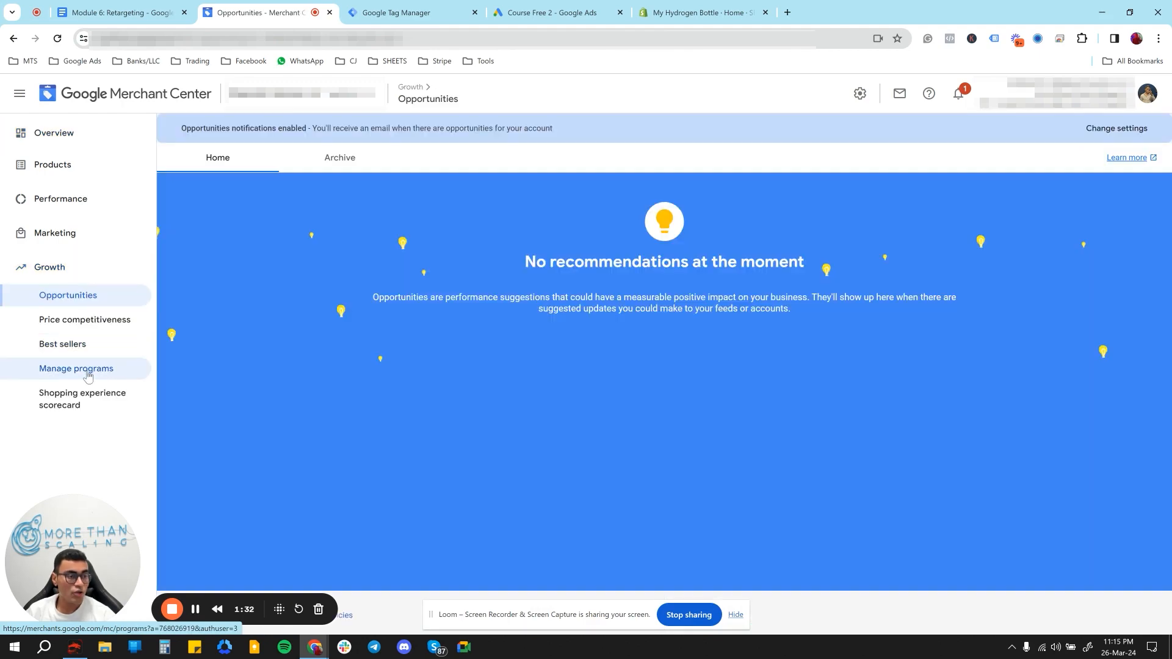
click(87, 373)
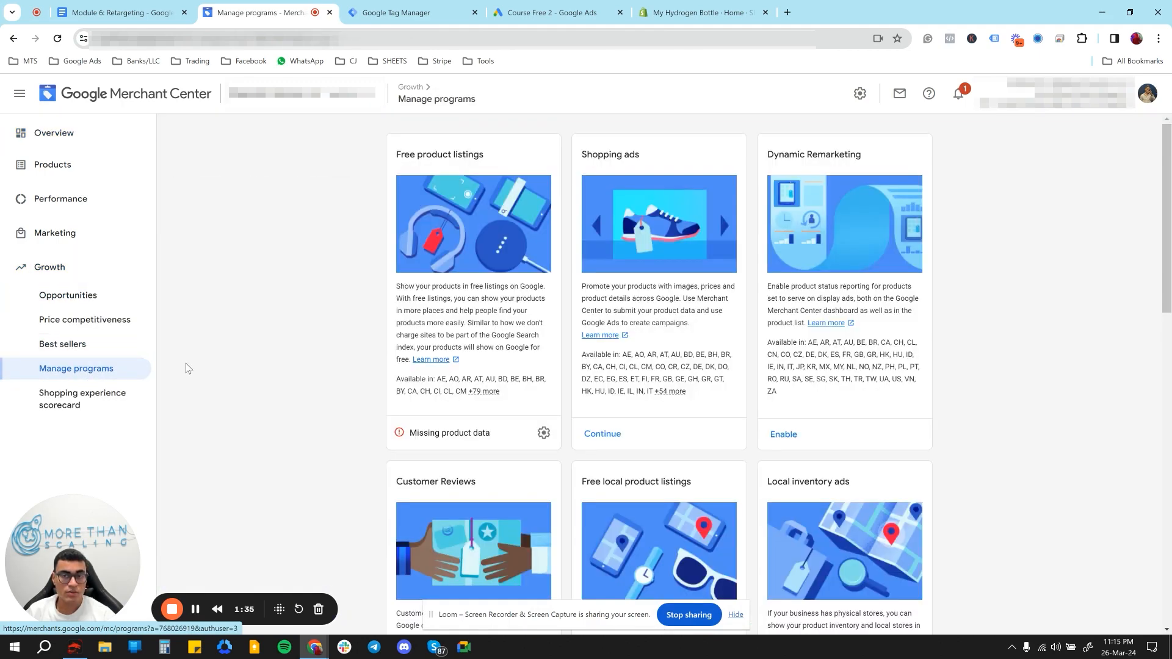
drag(879, 154, 769, 159)
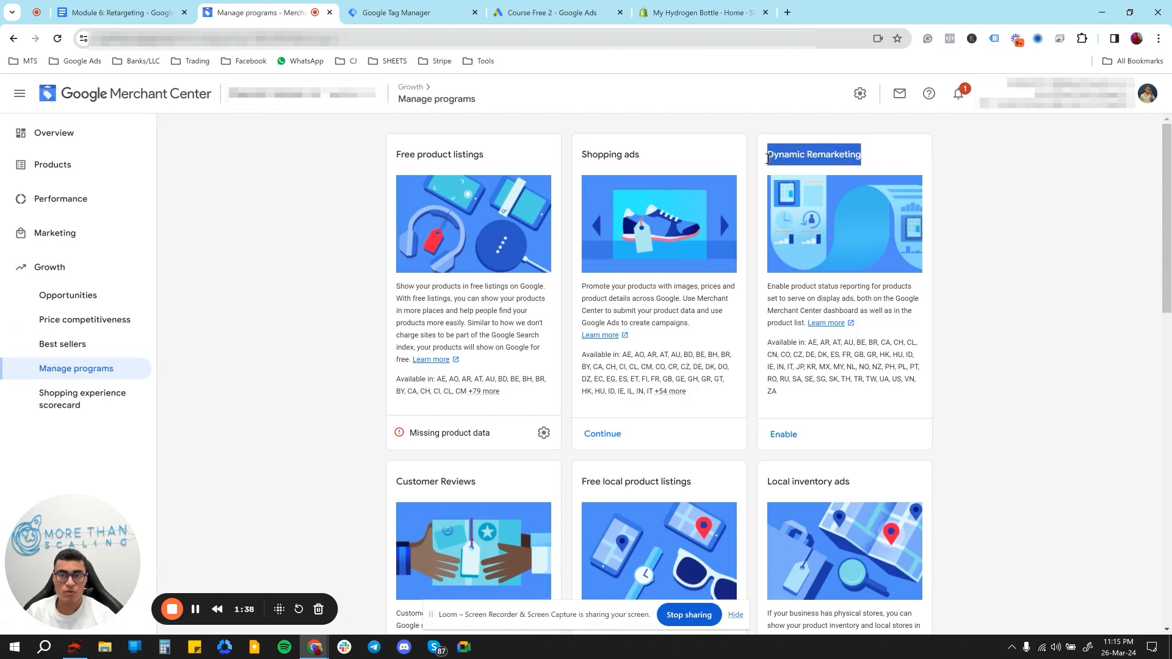
click(789, 441)
click(786, 437)
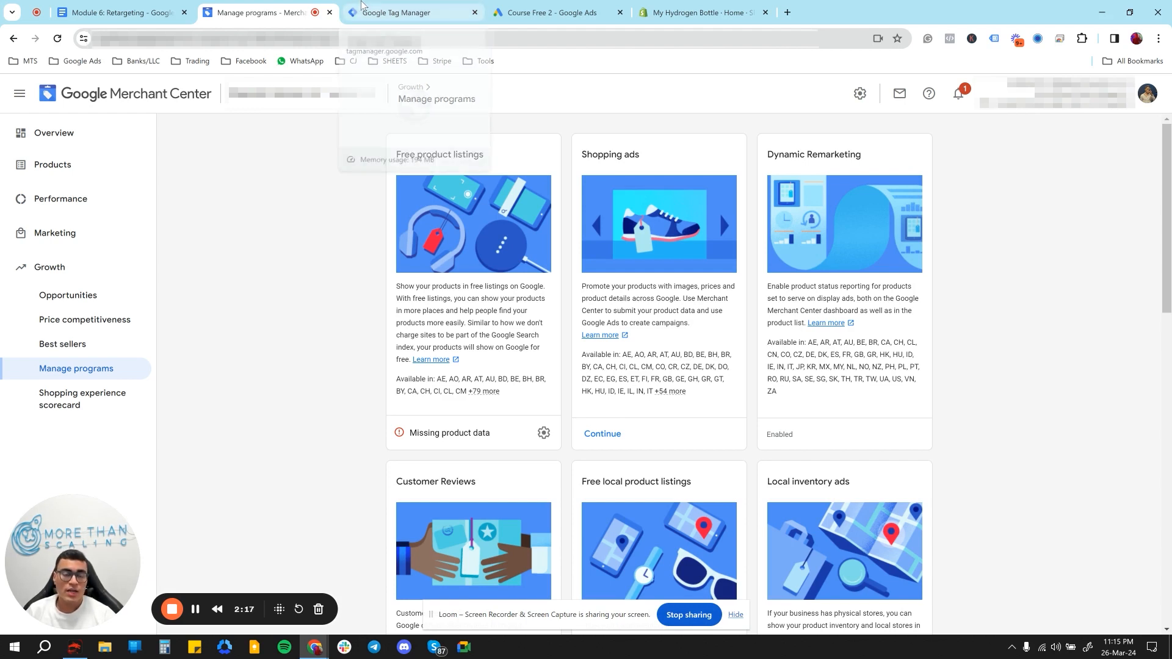
- Switch to Google Tag Manager and copy the container's installation snippet meant for the page's <head>
click(402, 14)
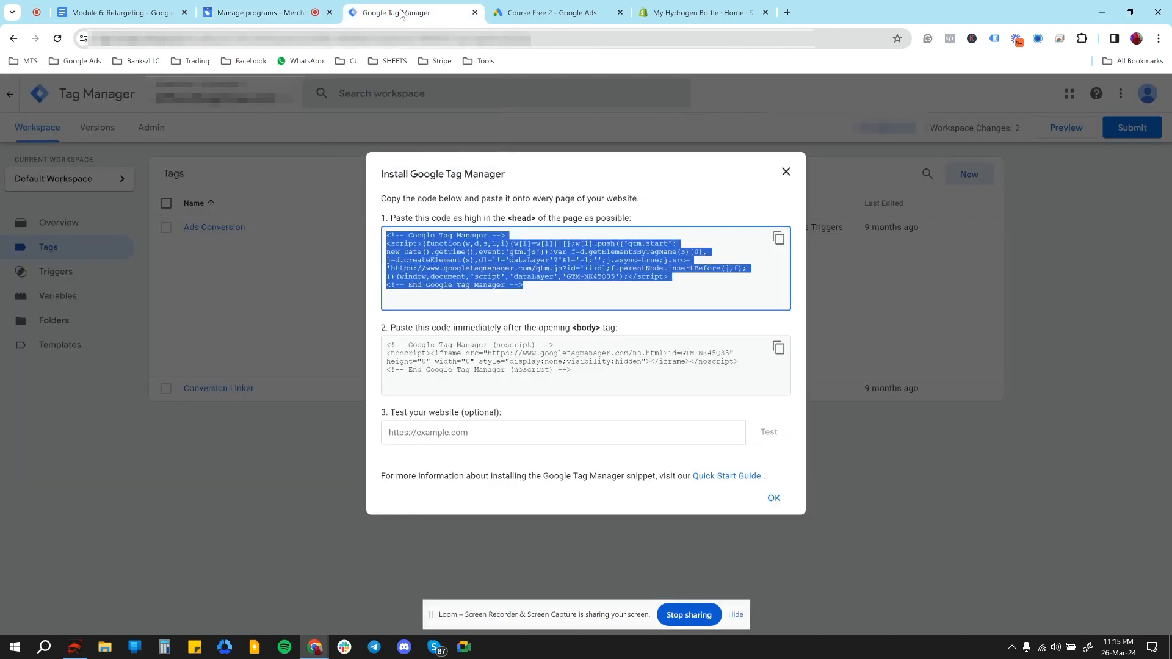
click(786, 175)
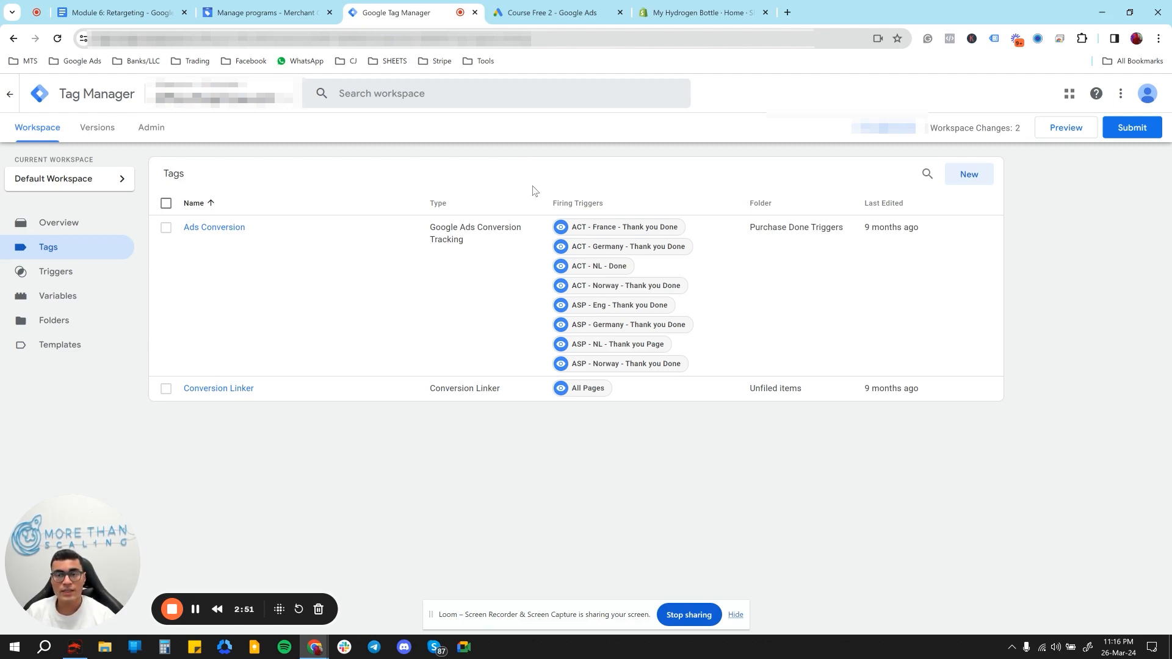
click(876, 134)
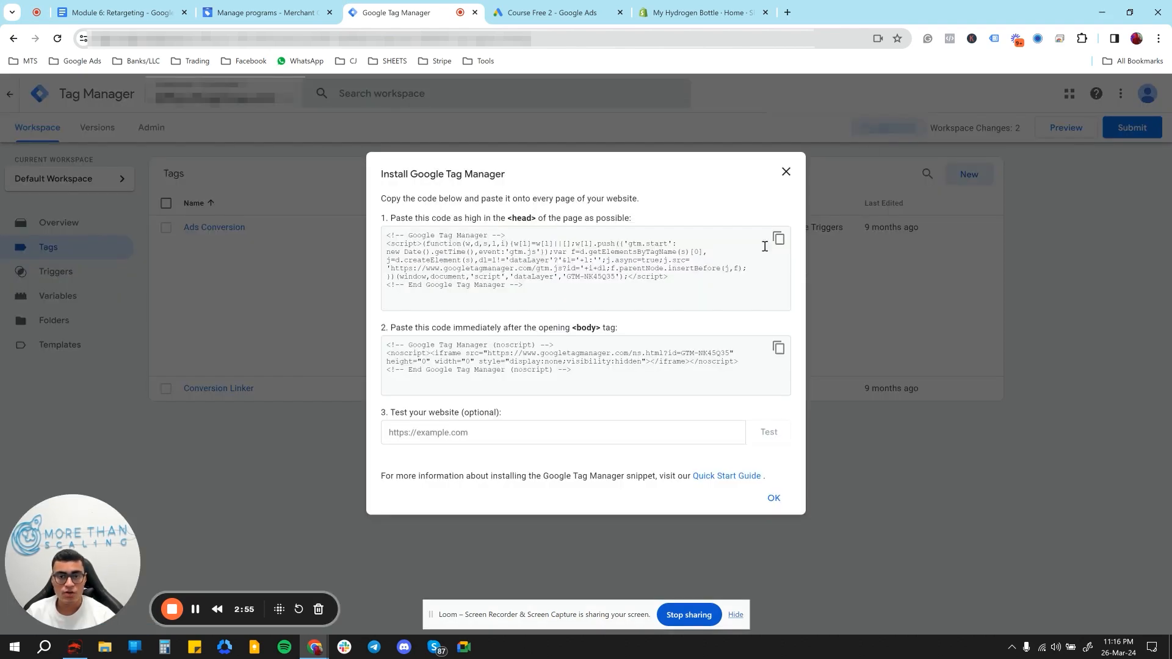
click(787, 172)
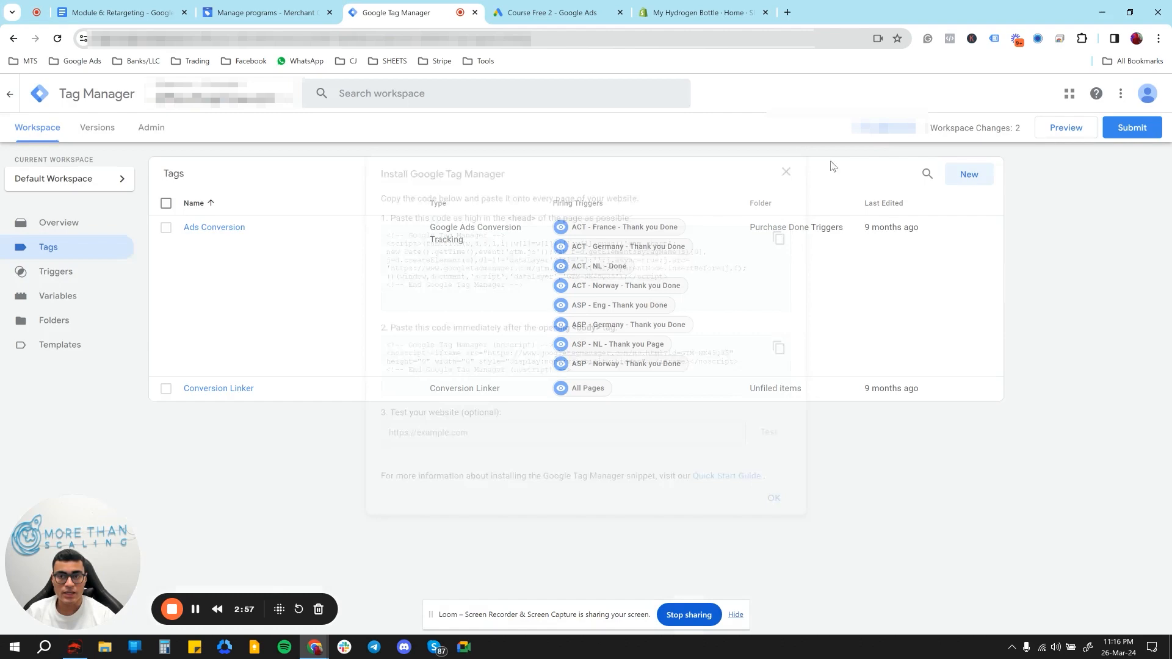
click(882, 133)
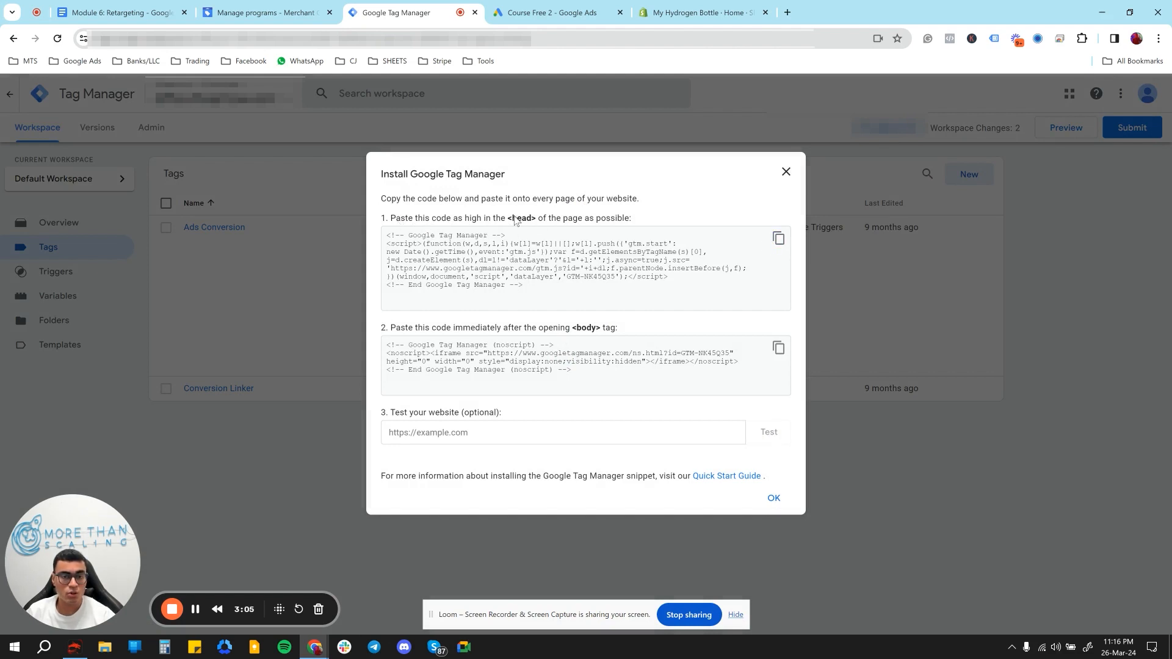
drag(509, 219, 541, 222)
drag(573, 329, 601, 331)
click(778, 240)
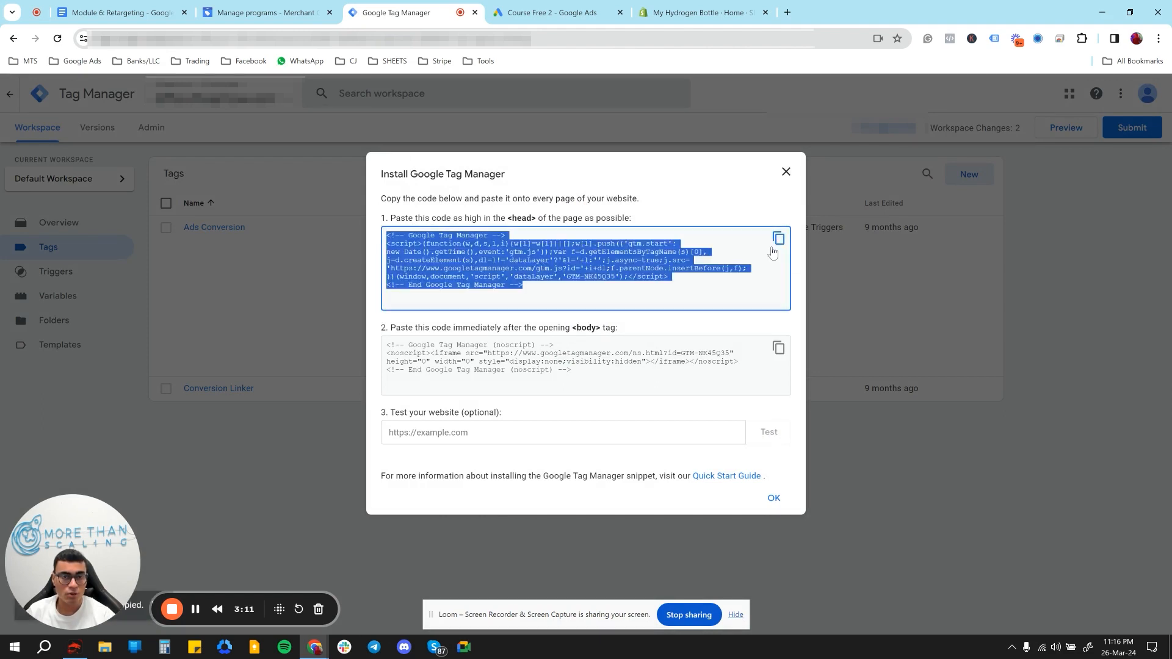
- Switch to the Shopify admin and open the current theme, MY HYDROGEN BOTTLE - CUSTOM, for code editing
click(696, 11)
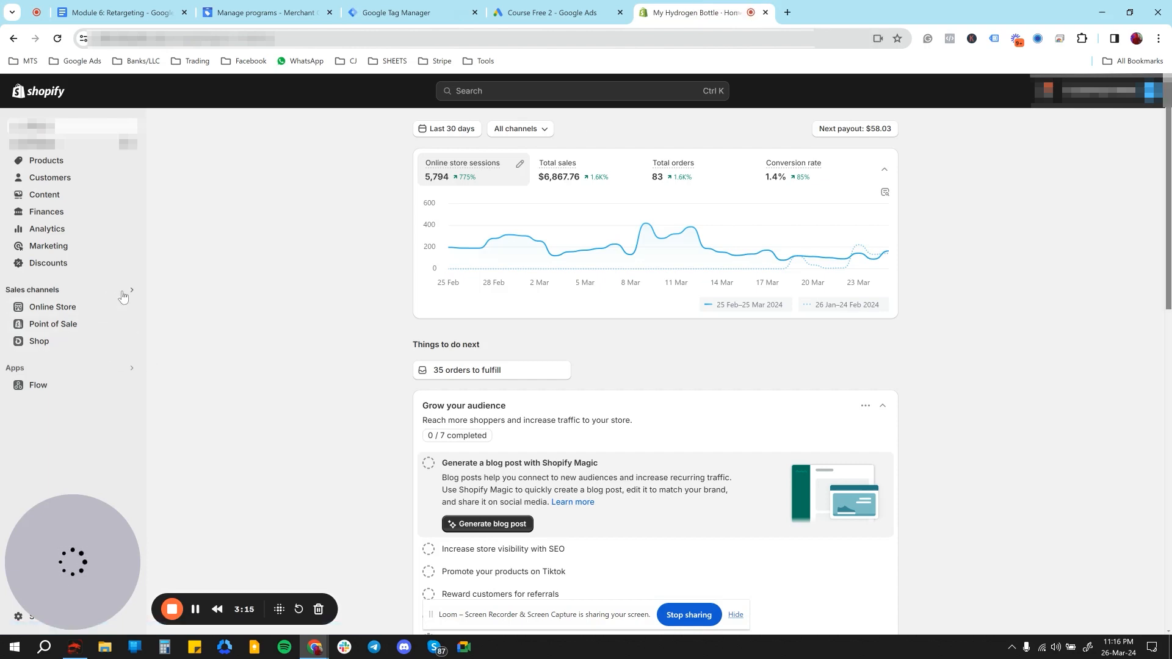
click(107, 309)
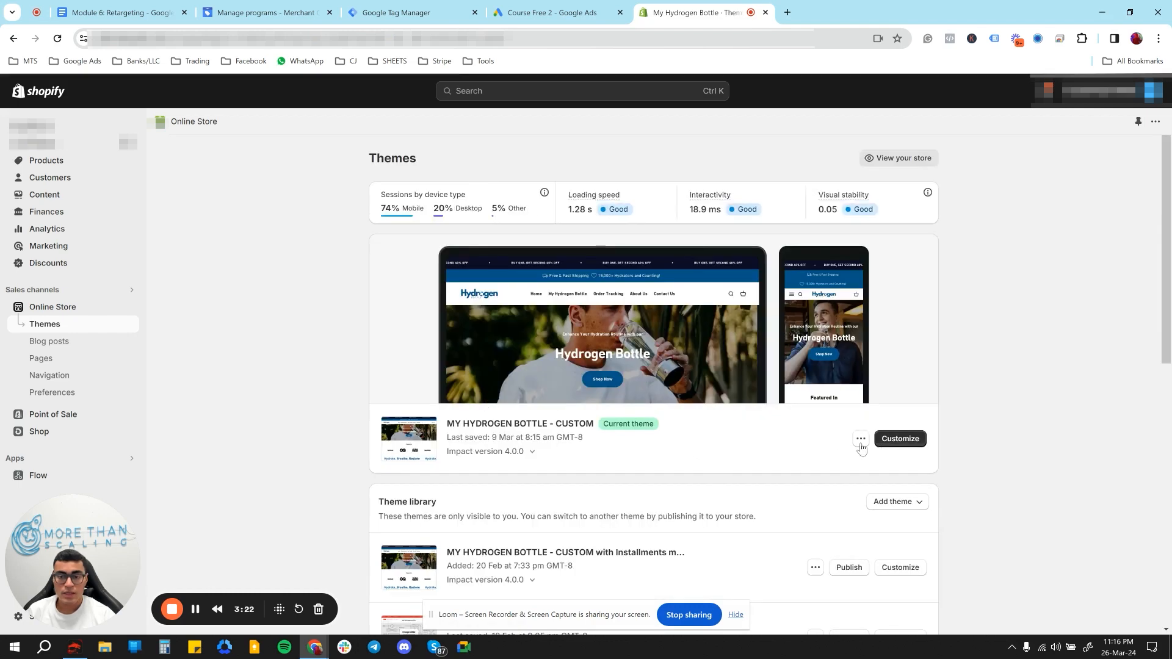
click(861, 440)
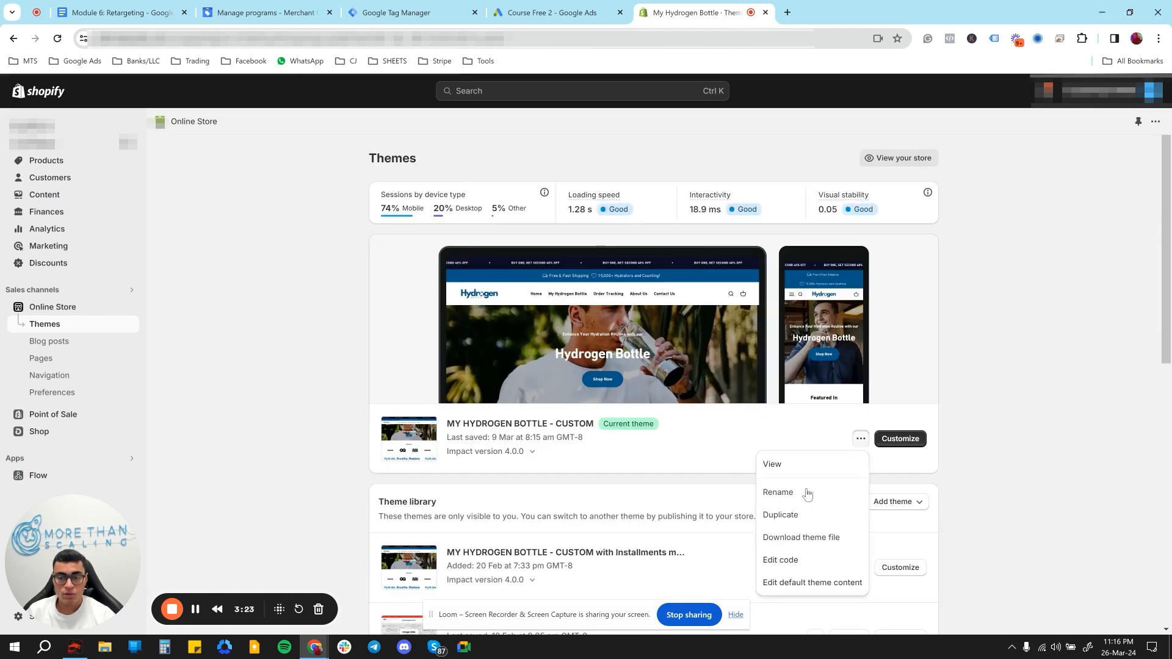
click(792, 559)
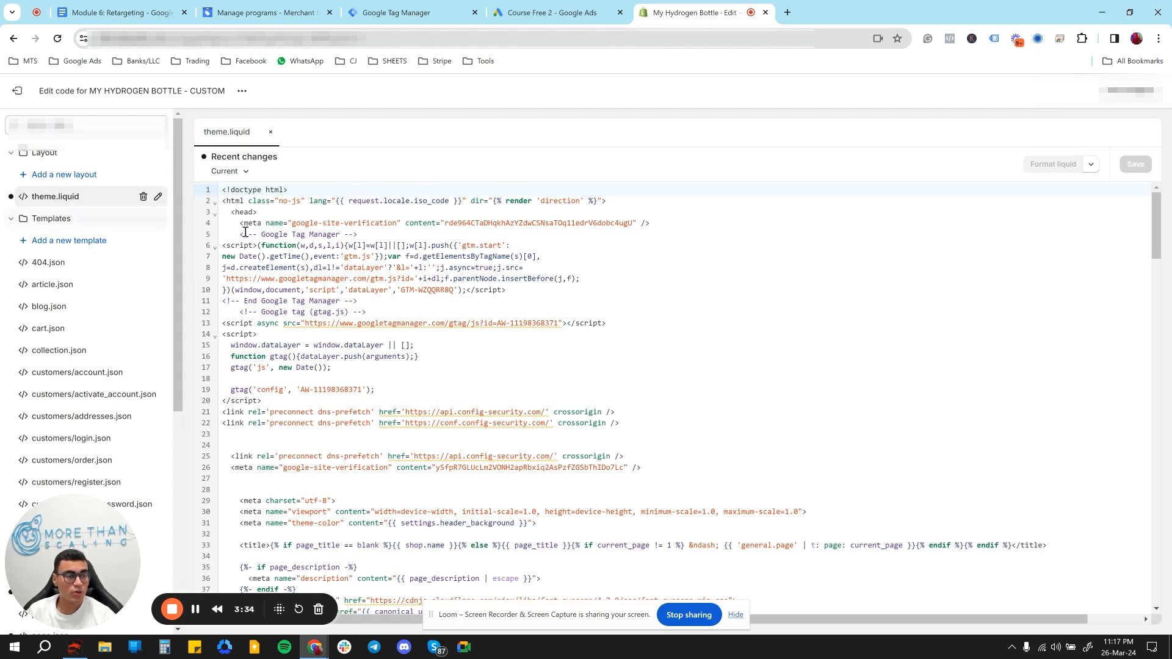
- Check the placement instruction for the first installation snippet in Google Tag Manager, then return to Shopify's theme code
click(423, 9)
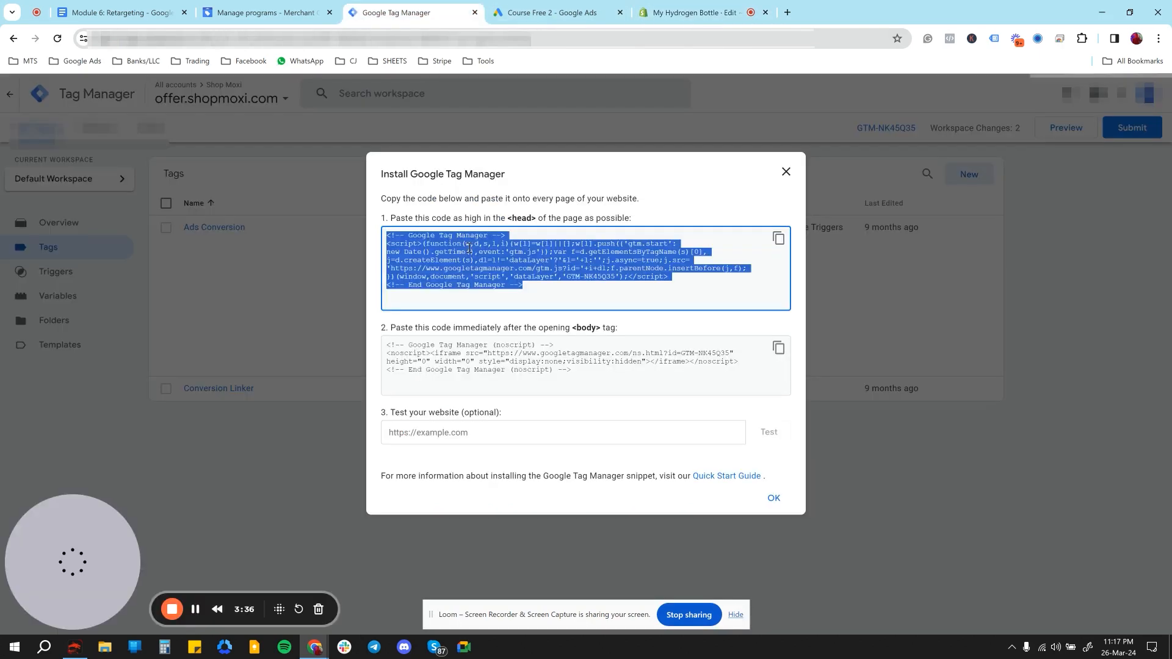
double_click(516, 220)
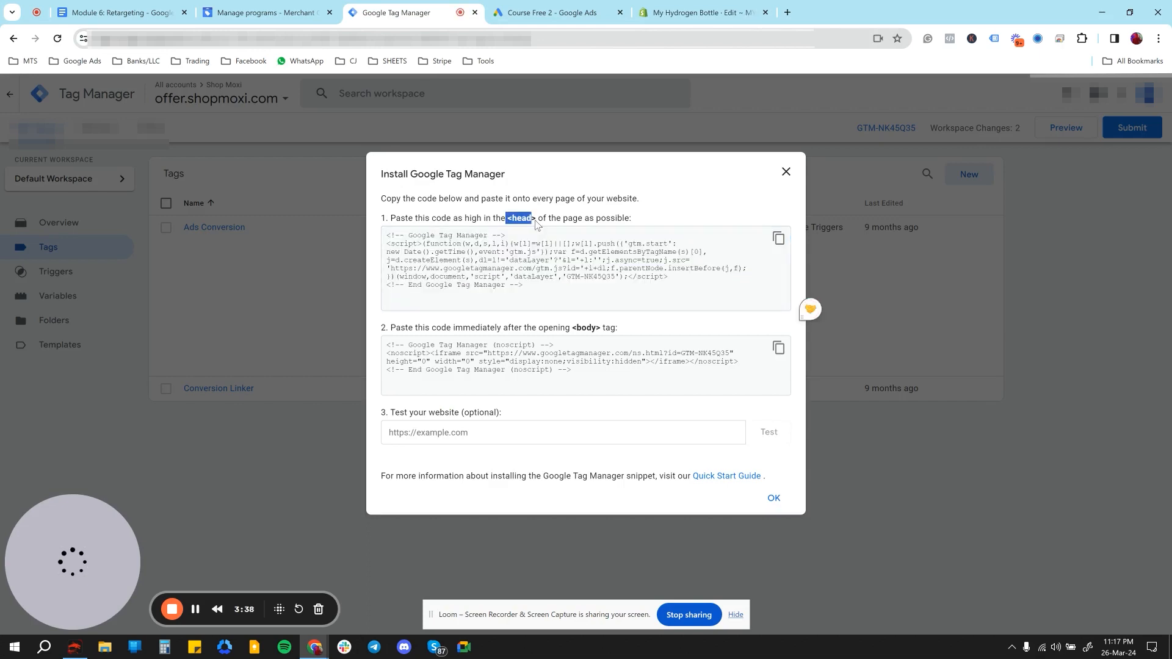
click(702, 11)
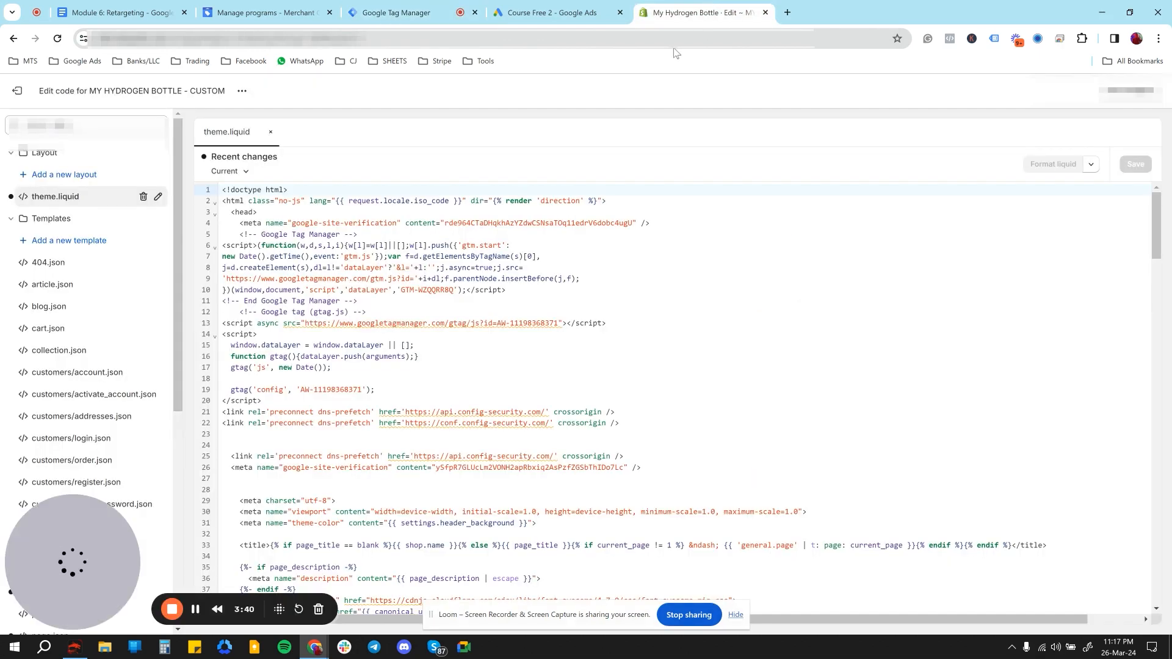
- Insert three blank lines below the google-site-verification meta tag at the start of the <head> in theme.liquid
click(273, 215)
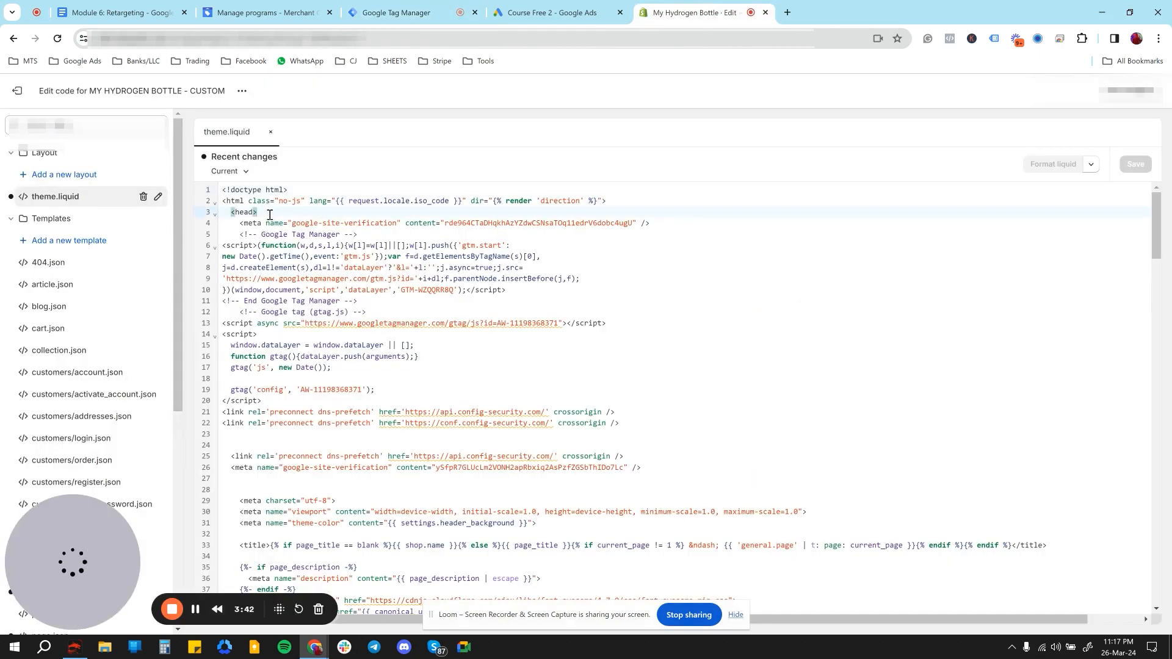
click(243, 225)
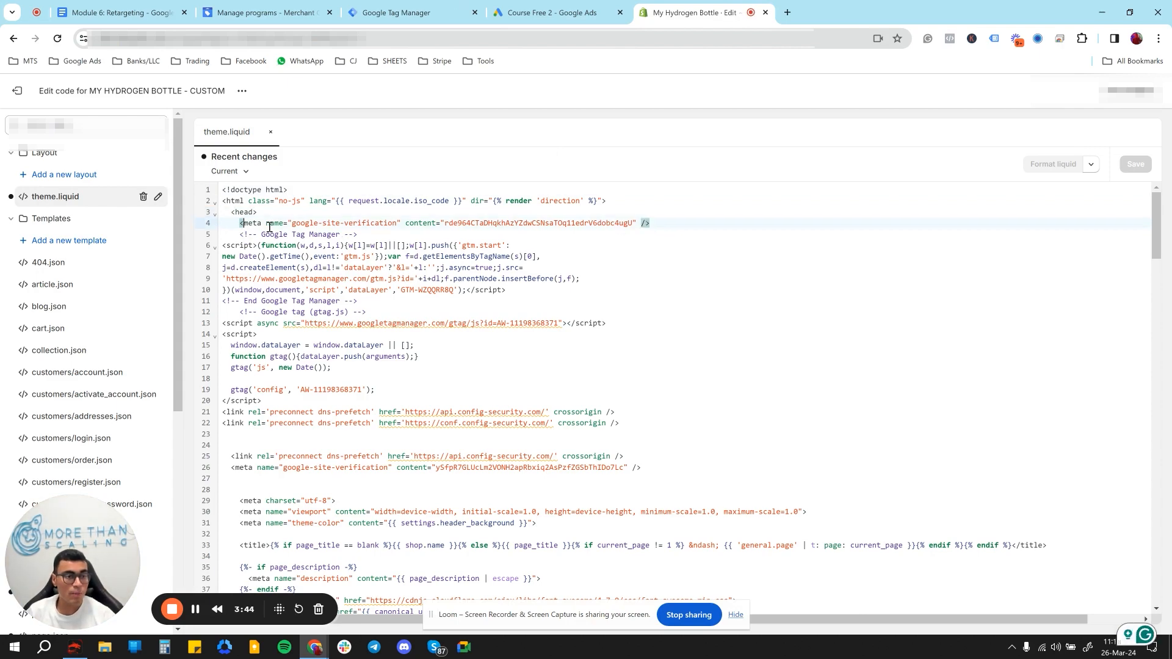
drag(240, 235, 361, 238)
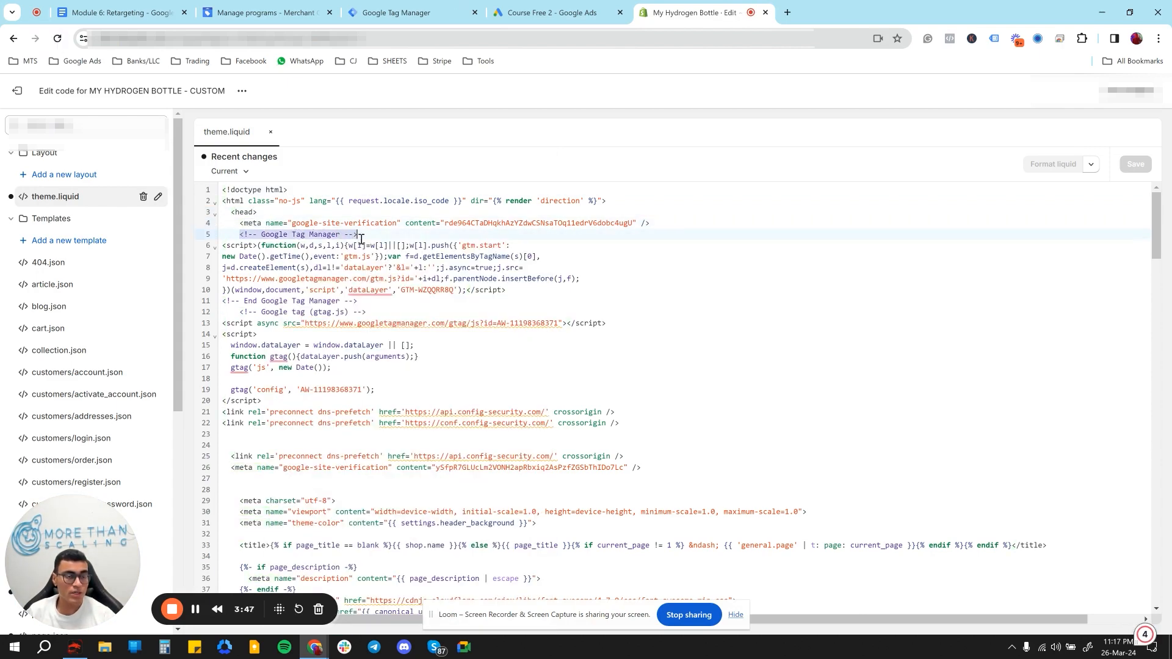
click(656, 224)
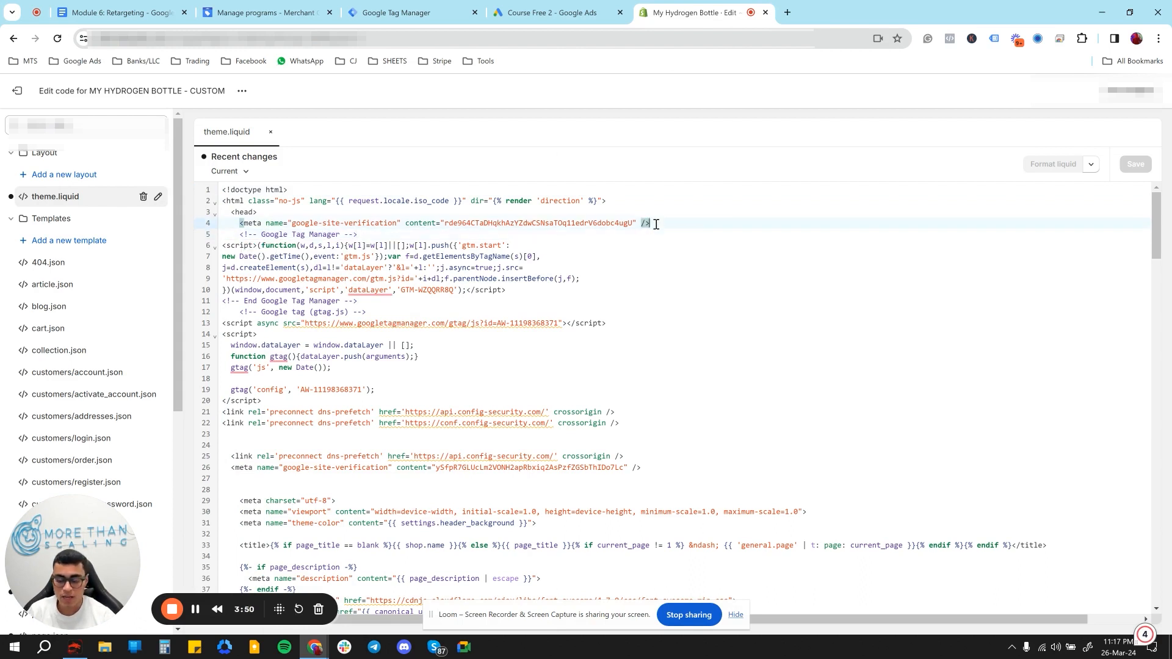
key(Return)
key(Return)
key(Return)
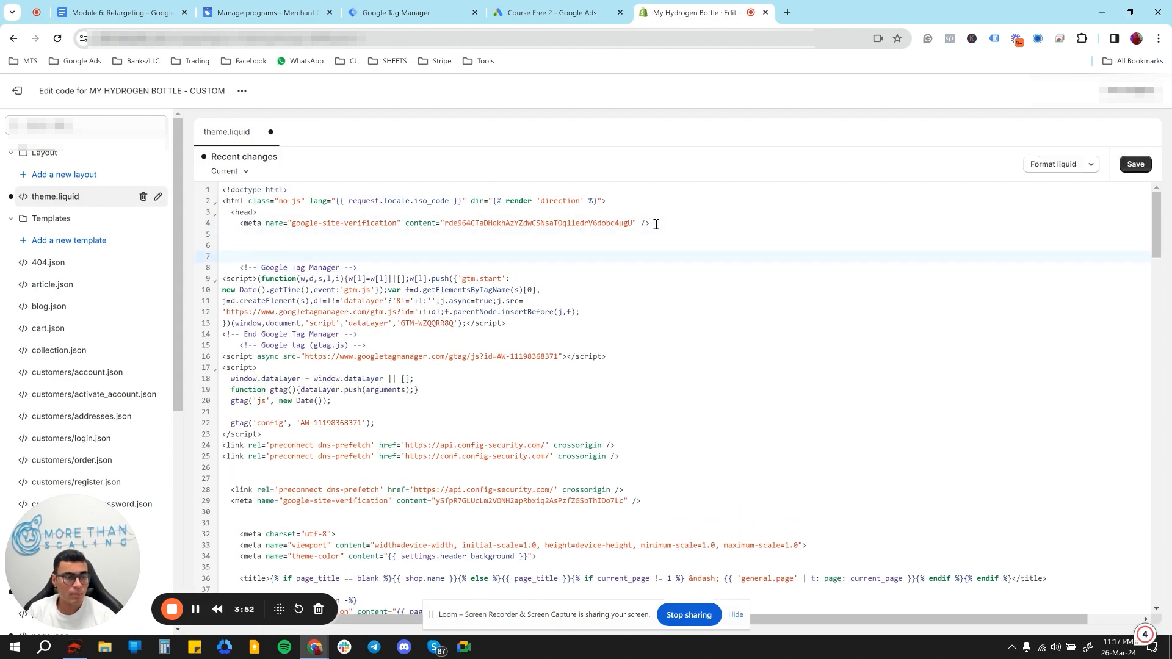
key(Up)
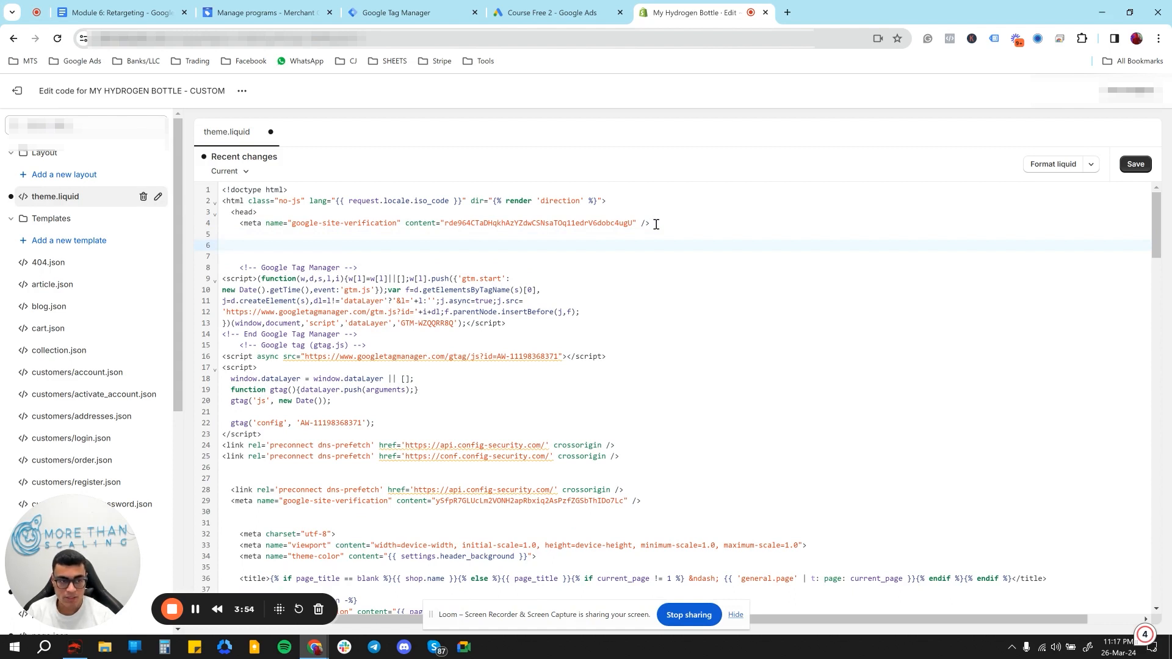
key(BackSpace)
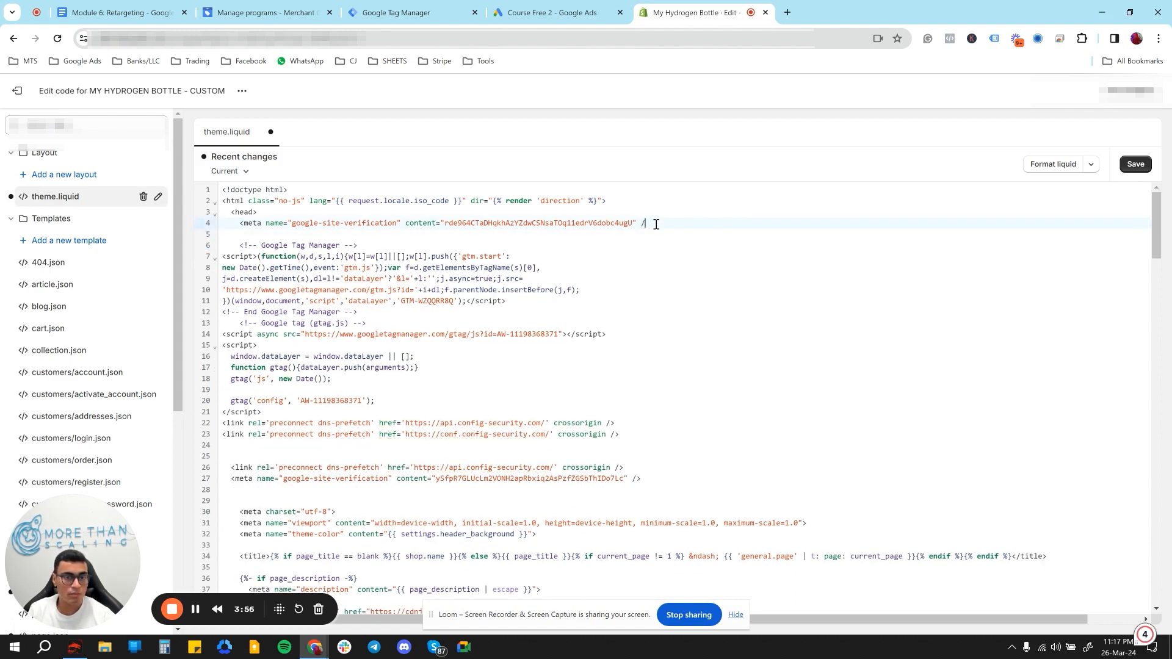
key(ctrl+z)
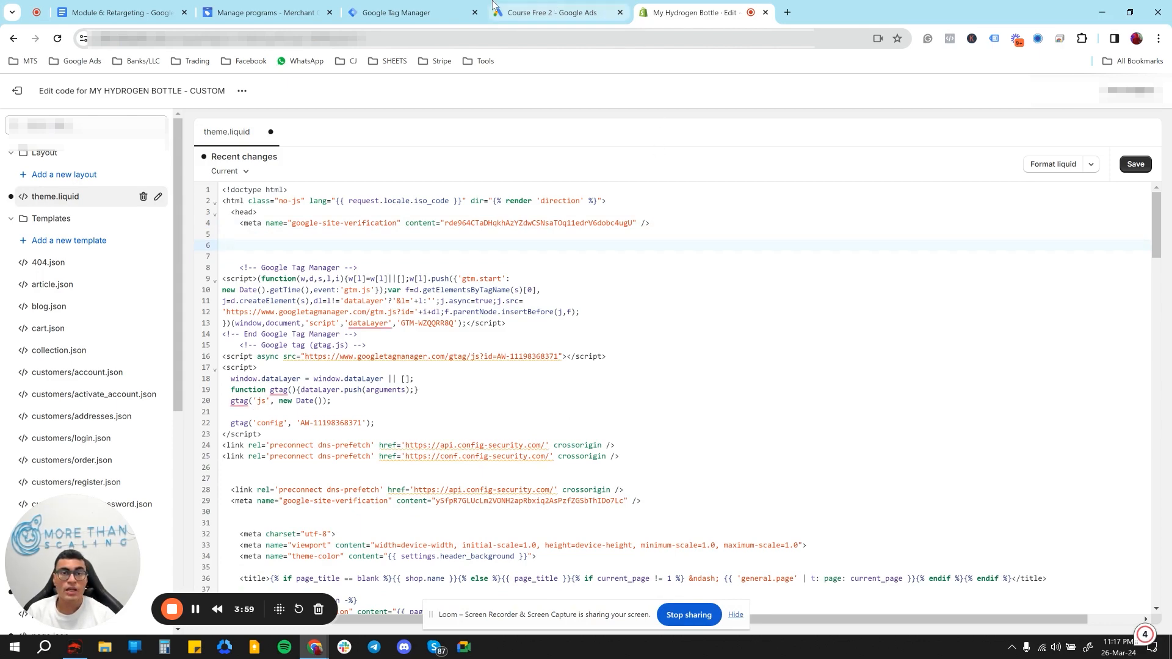
- Switch to Google Tag Manager, copy the noscript snippet meant for the opening <body> tag, and return to Shopify's theme code
click(403, 12)
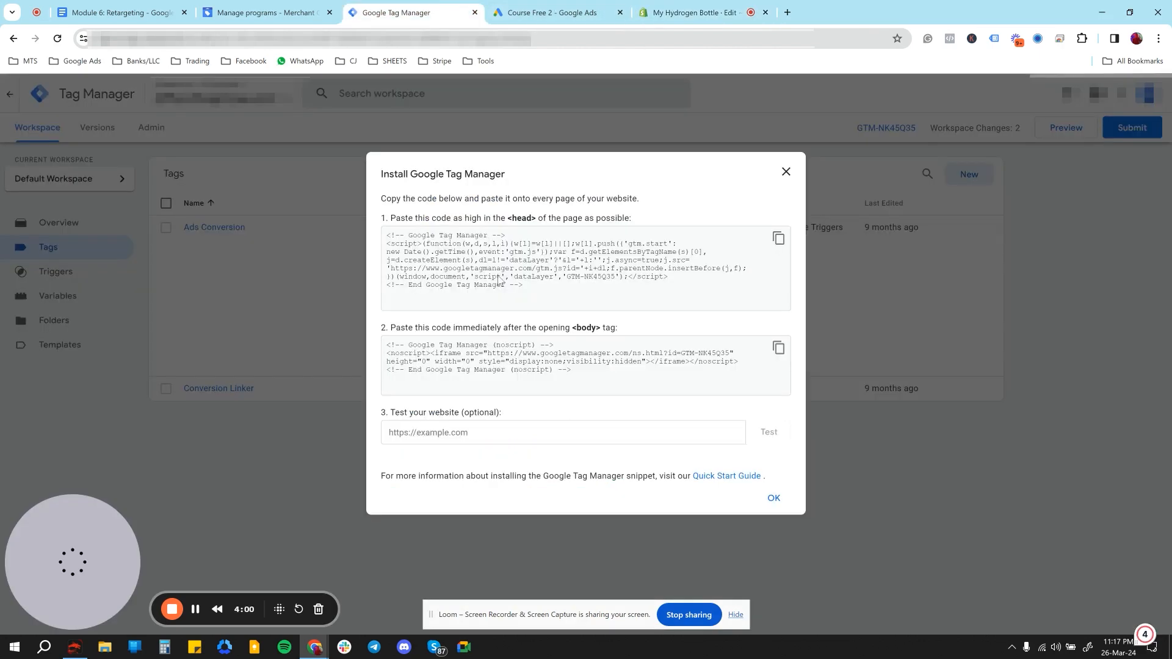
click(778, 349)
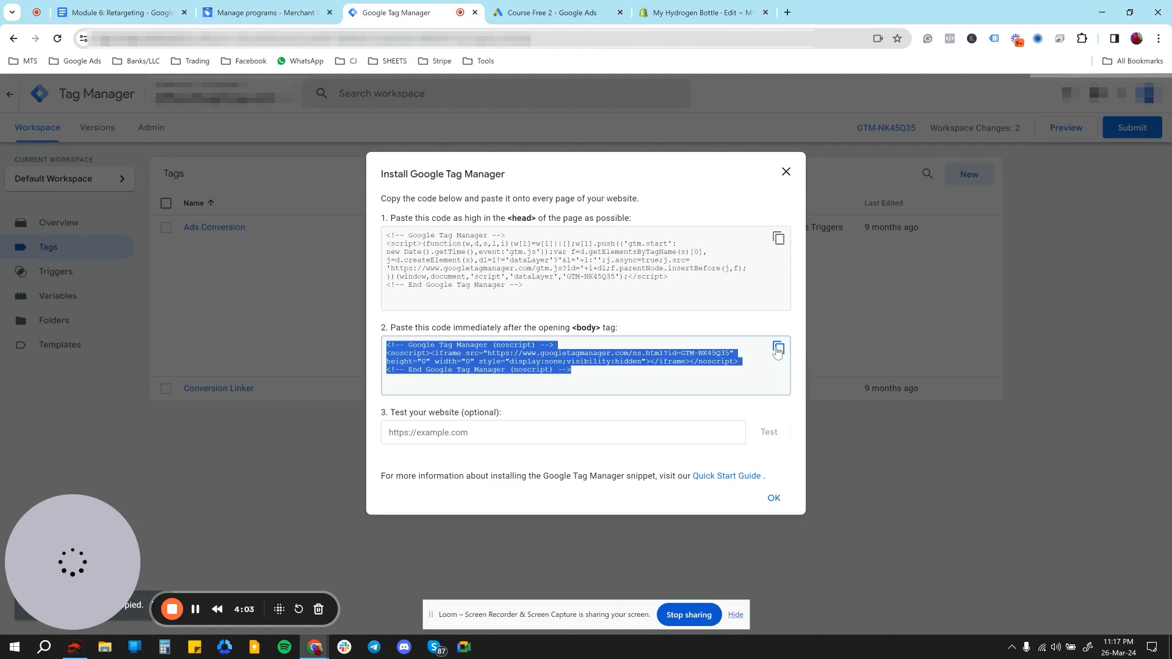
click(702, 13)
- Search theme.liquid for "body" to locate the opening <body> tag
click(748, 342)
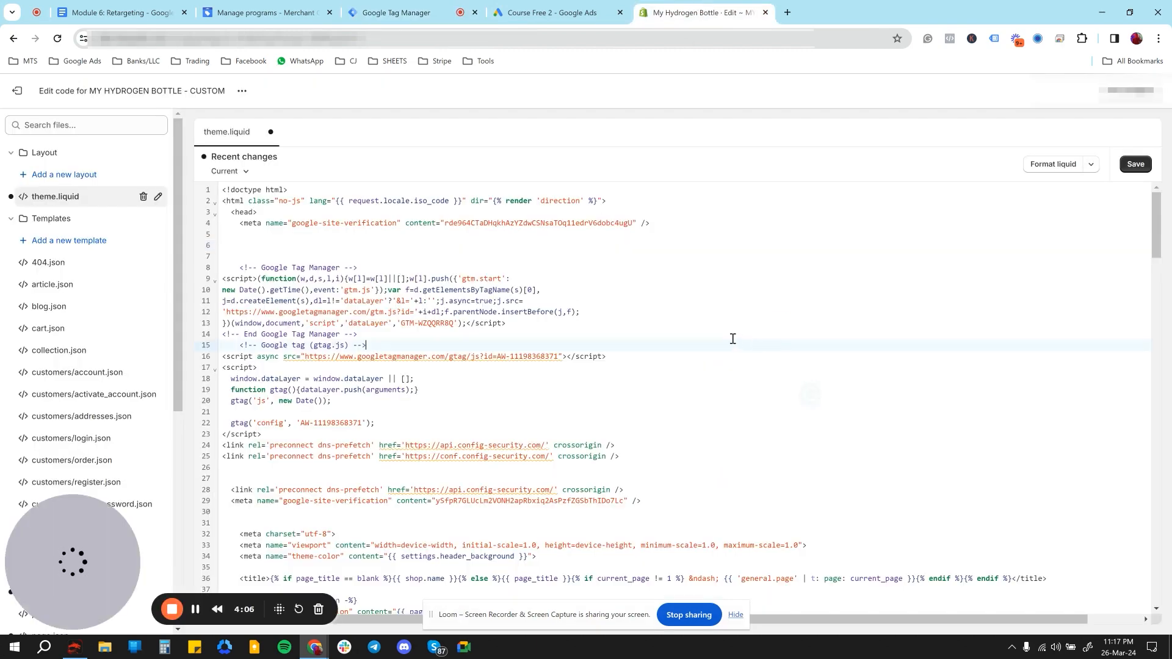
scroll(733, 339, down, 2)
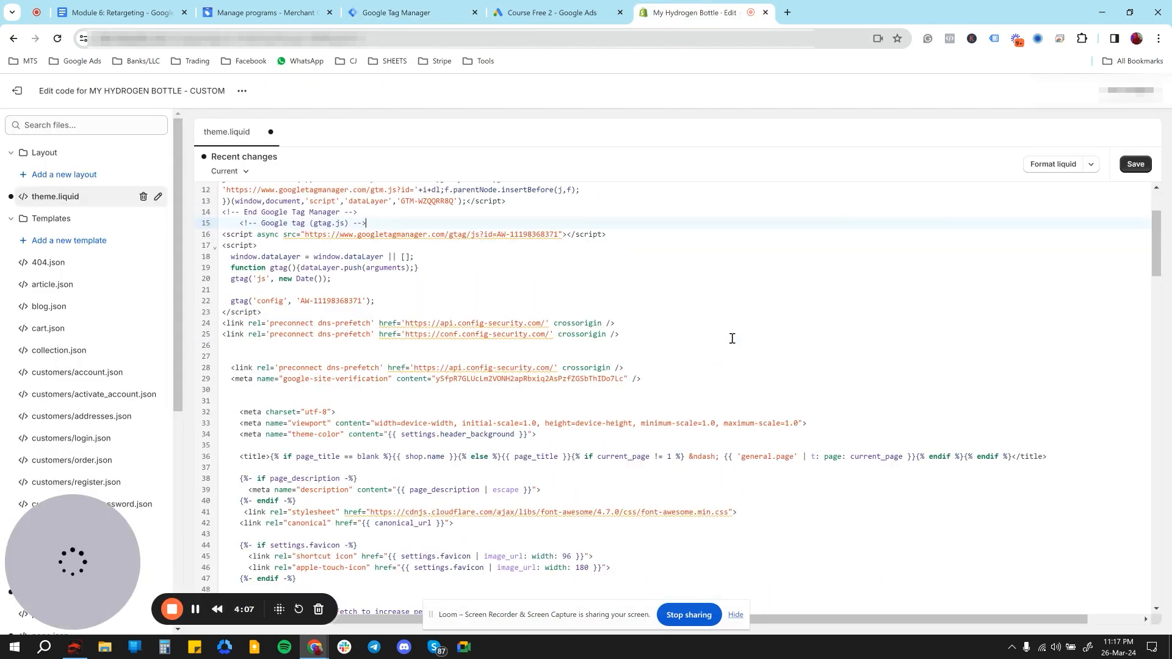
click(739, 283)
click(742, 297)
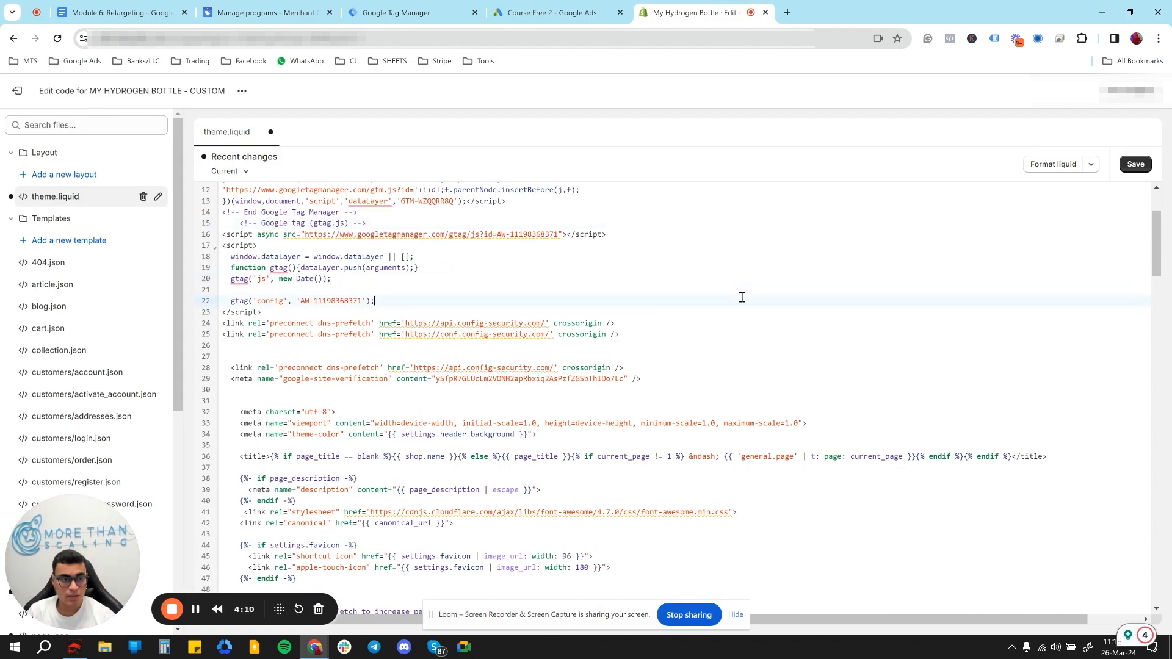
key(ctrl+f)
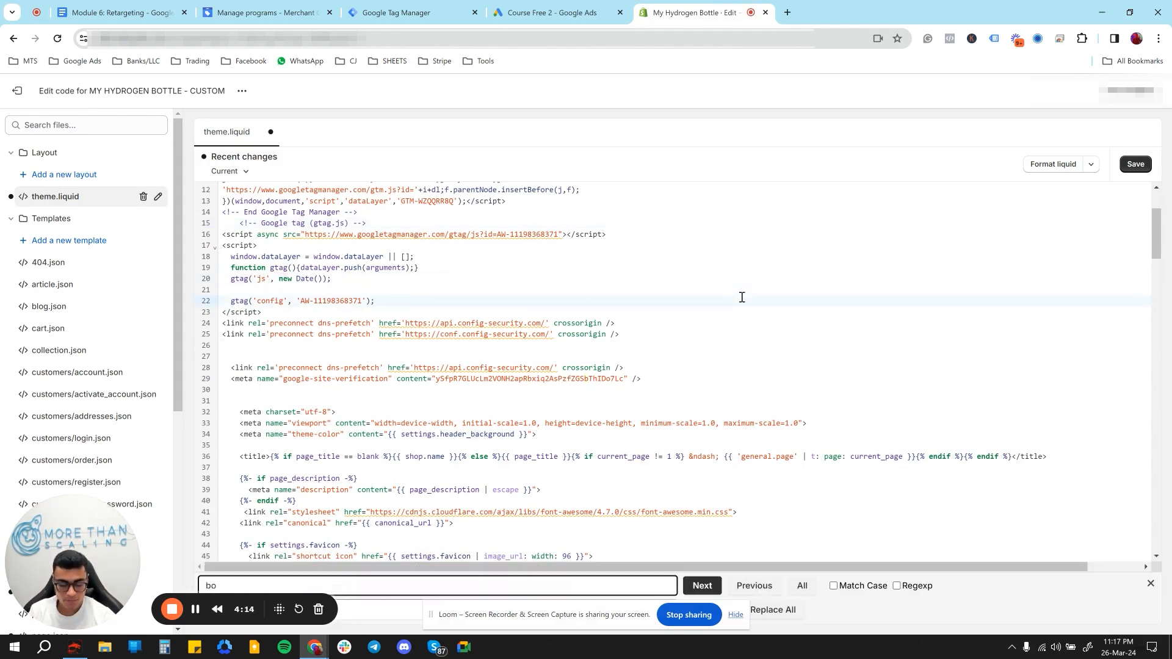
click(698, 586)
scroll(544, 421, down, 6)
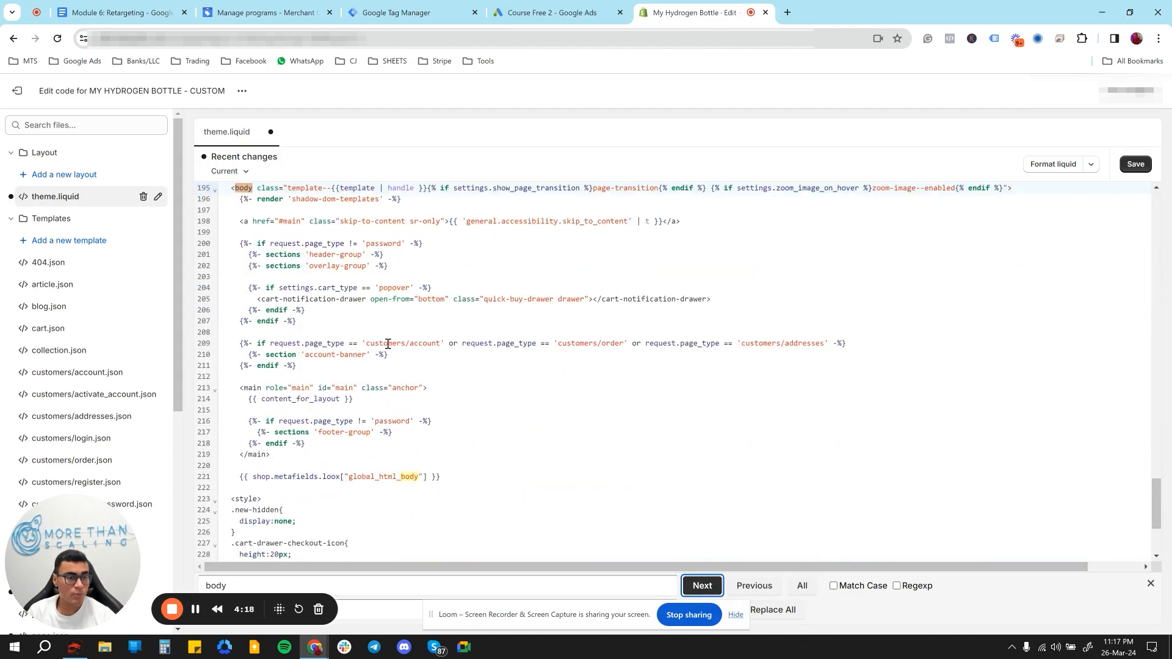
scroll(366, 336, up, 2)
- Paste the Google Tag Manager noscript snippet directly below the opening <body> tag, separated from the following code by a blank line
click(238, 324)
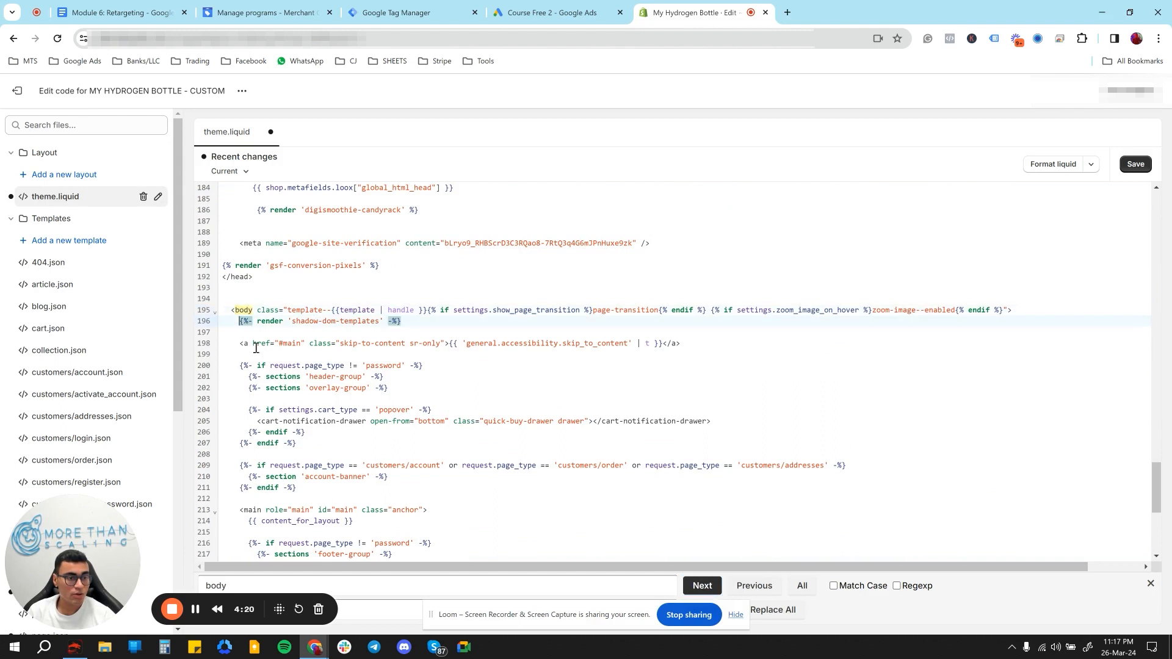
key(Return)
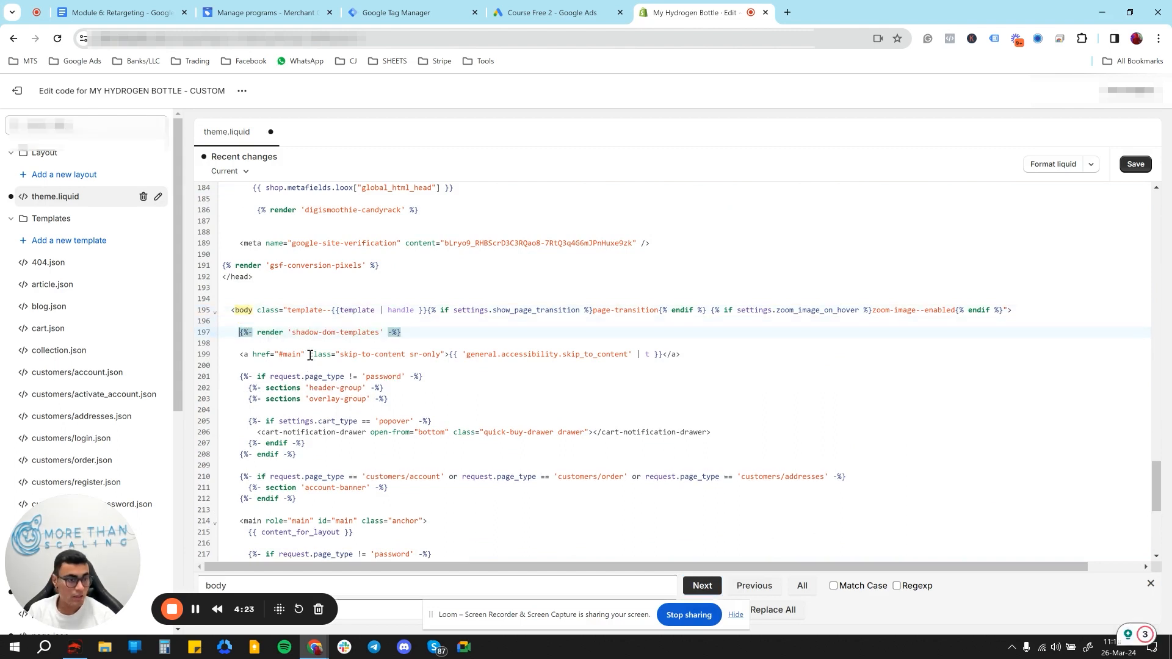
key(Return)
key(Up)
key(Up)
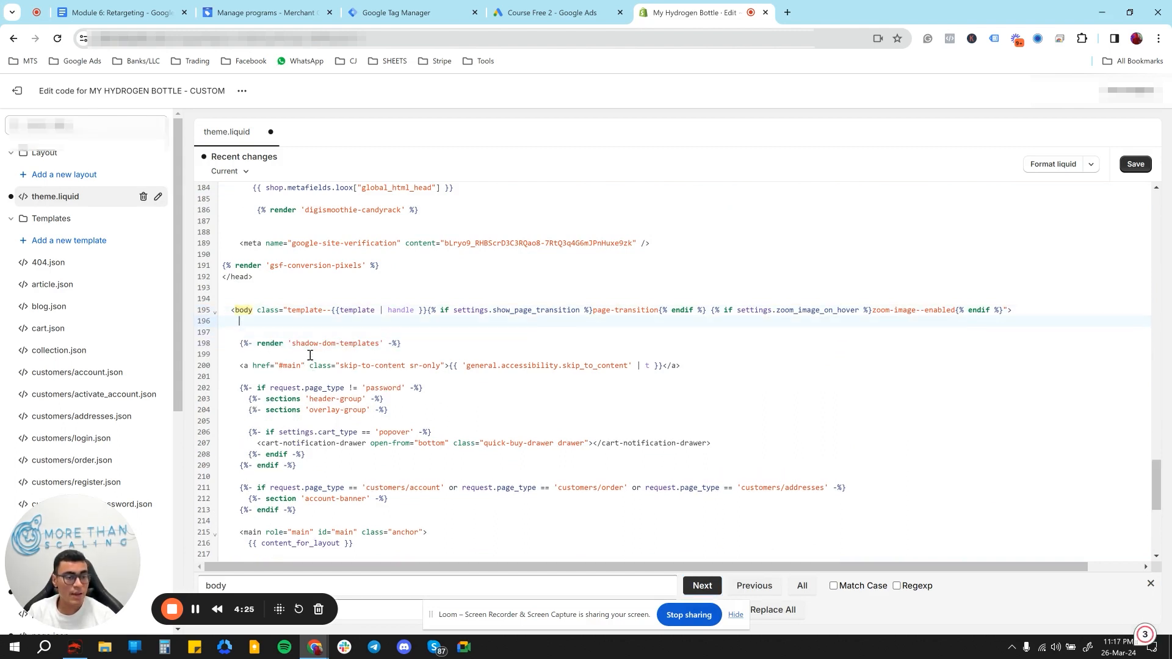
key(ctrl+v)
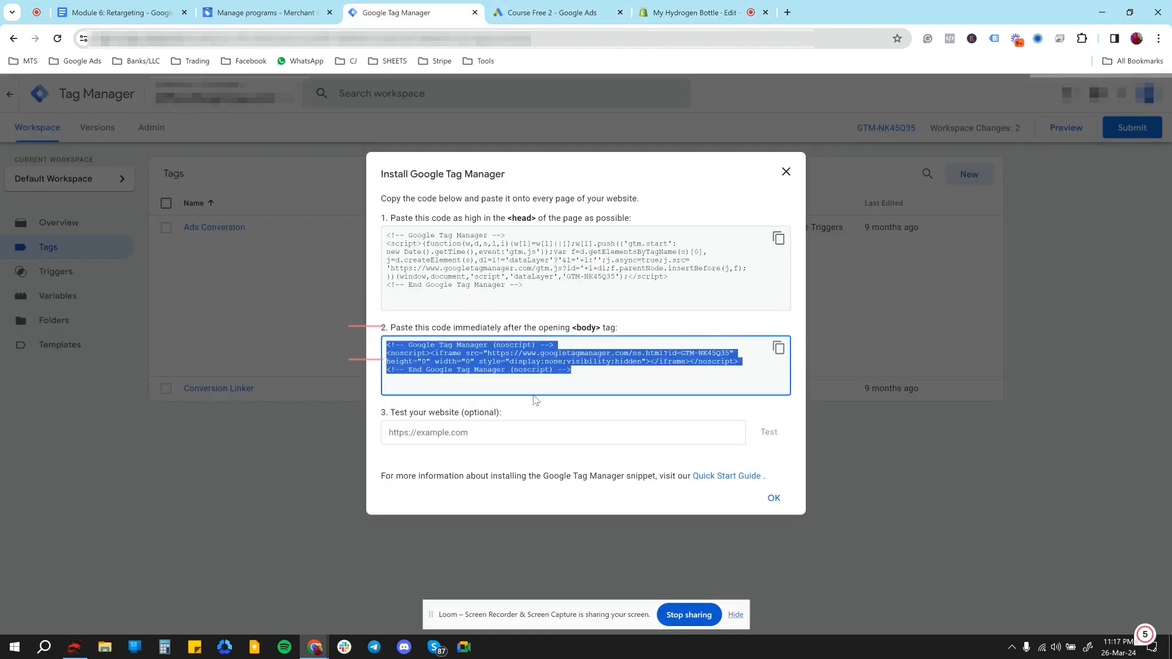
- Switch to Google Tag Manager and close the installation instructions, leaving the optional website test unused
click(415, 12)
click(654, 362)
drag(651, 356, 579, 358)
click(444, 432)
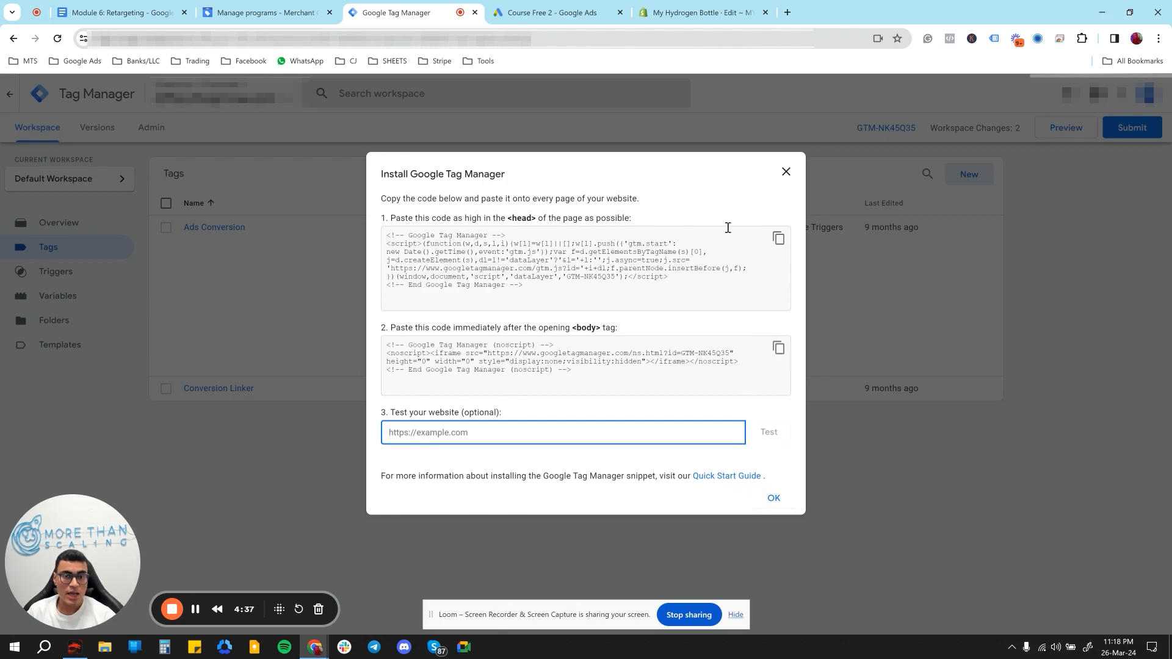
click(786, 172)
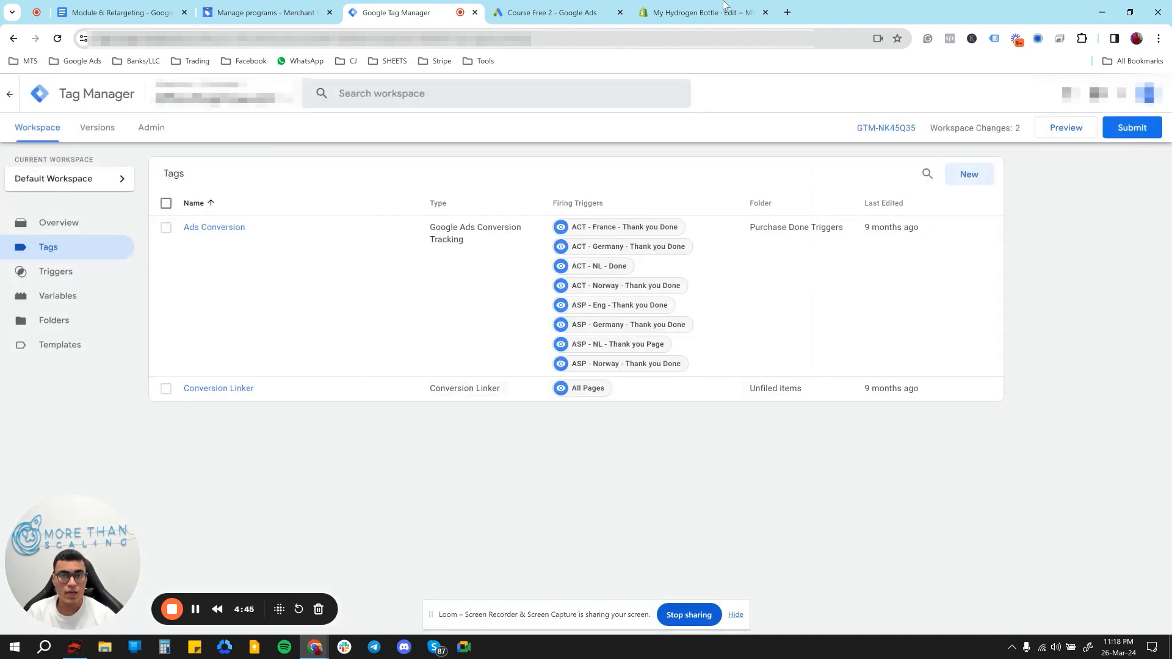
click(726, 9)
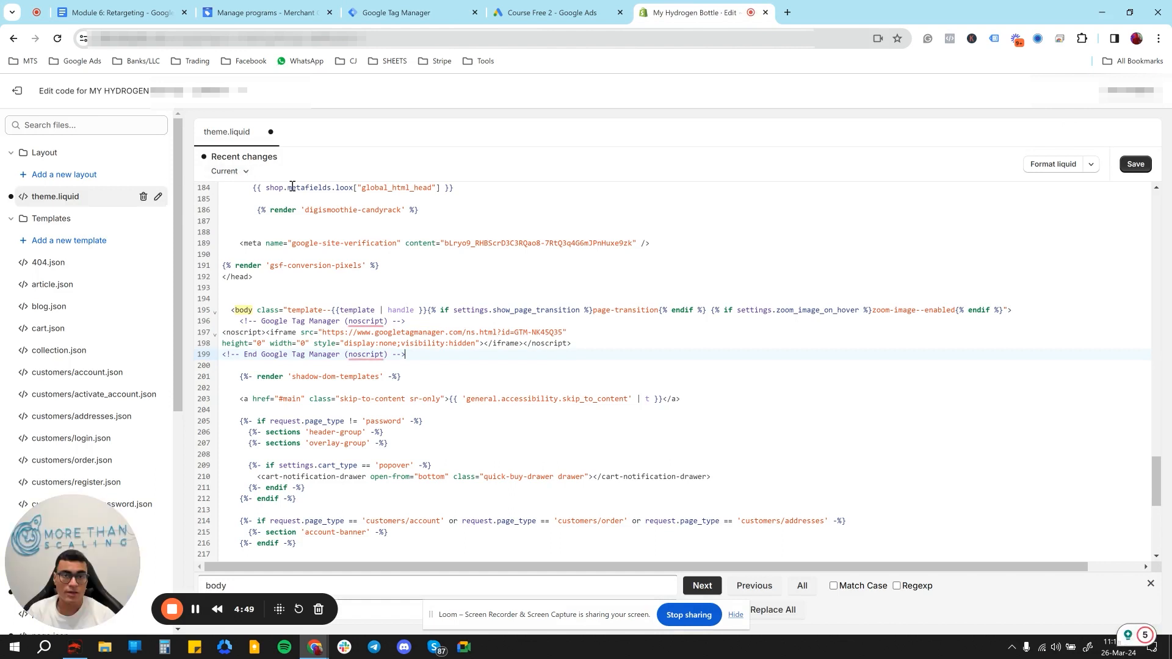
click(409, 7)
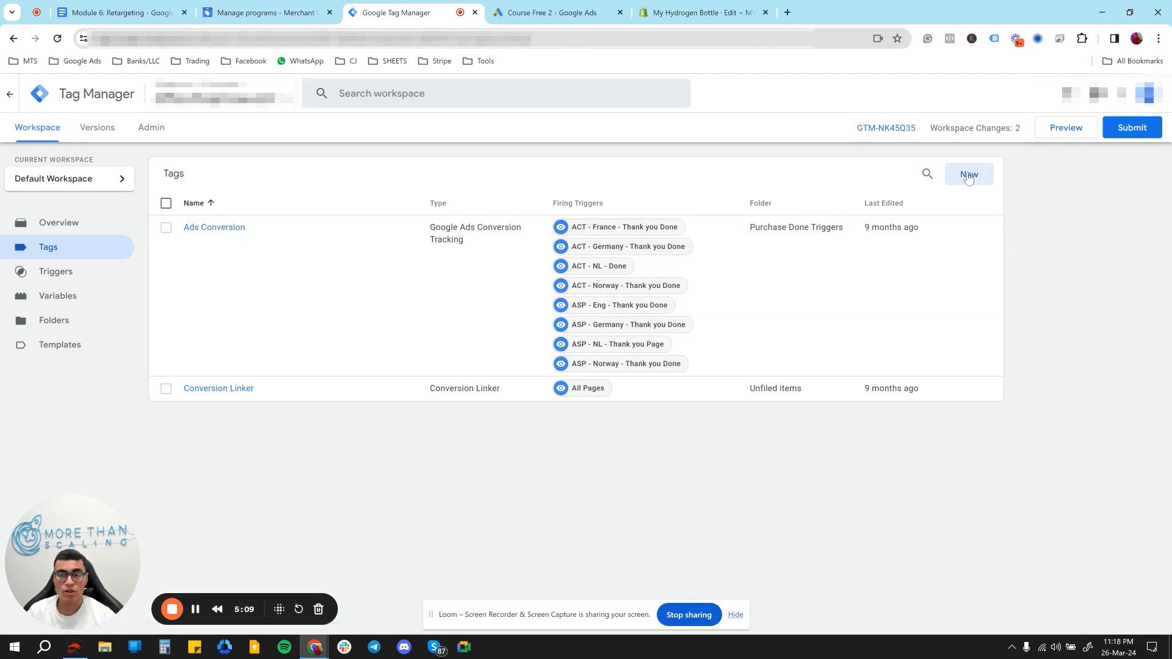
- Create a new tag in the workspace and name it "D RMK BONY"
click(969, 176)
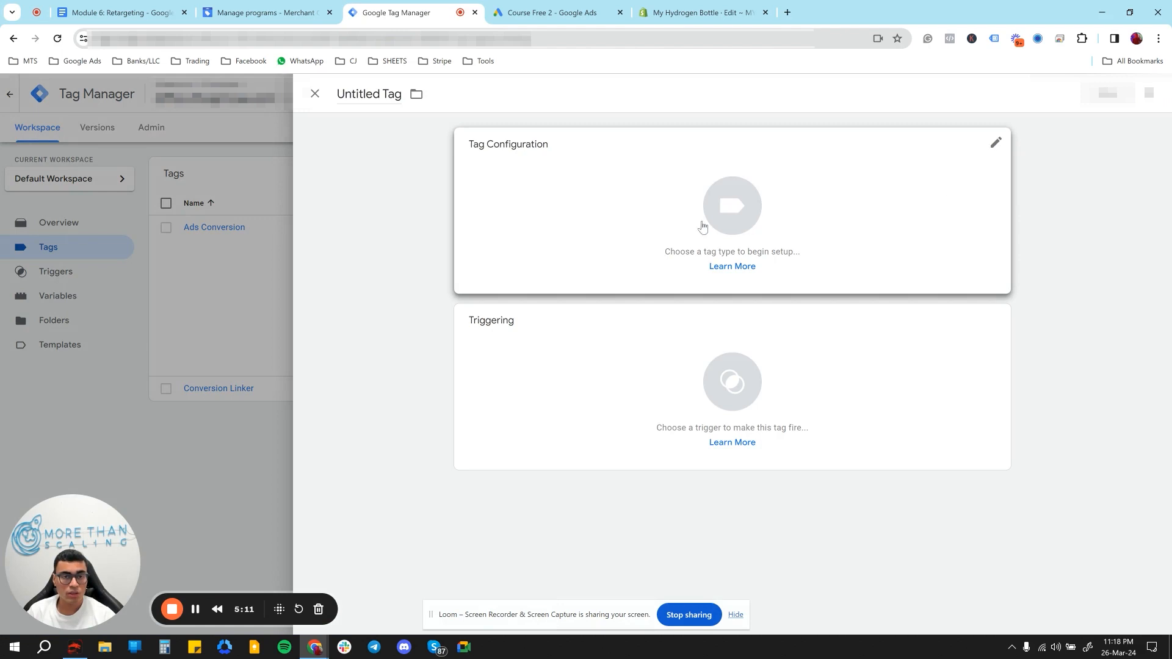
click(374, 95)
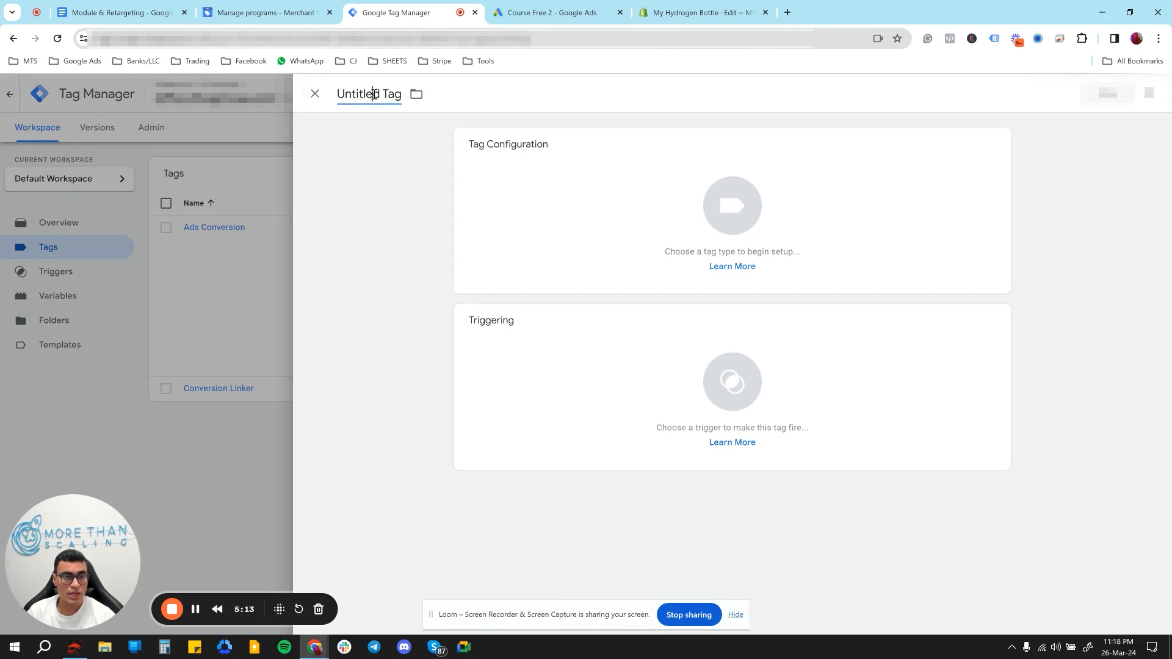
triple_click(374, 95)
text(D RMK)
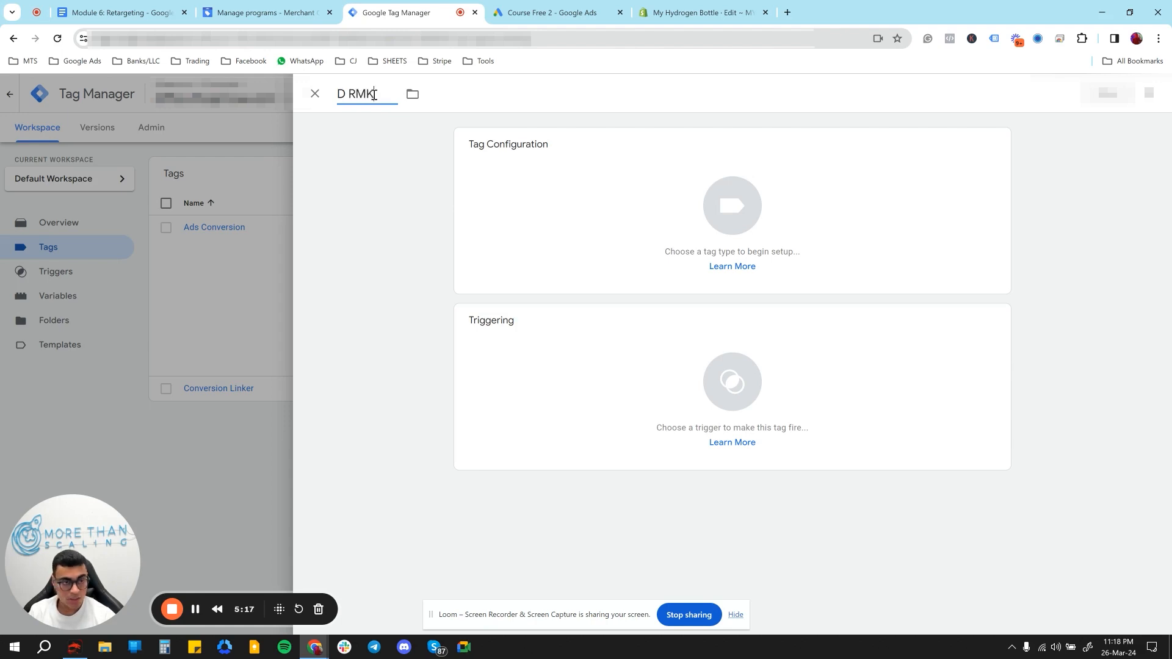
text(TBONY)
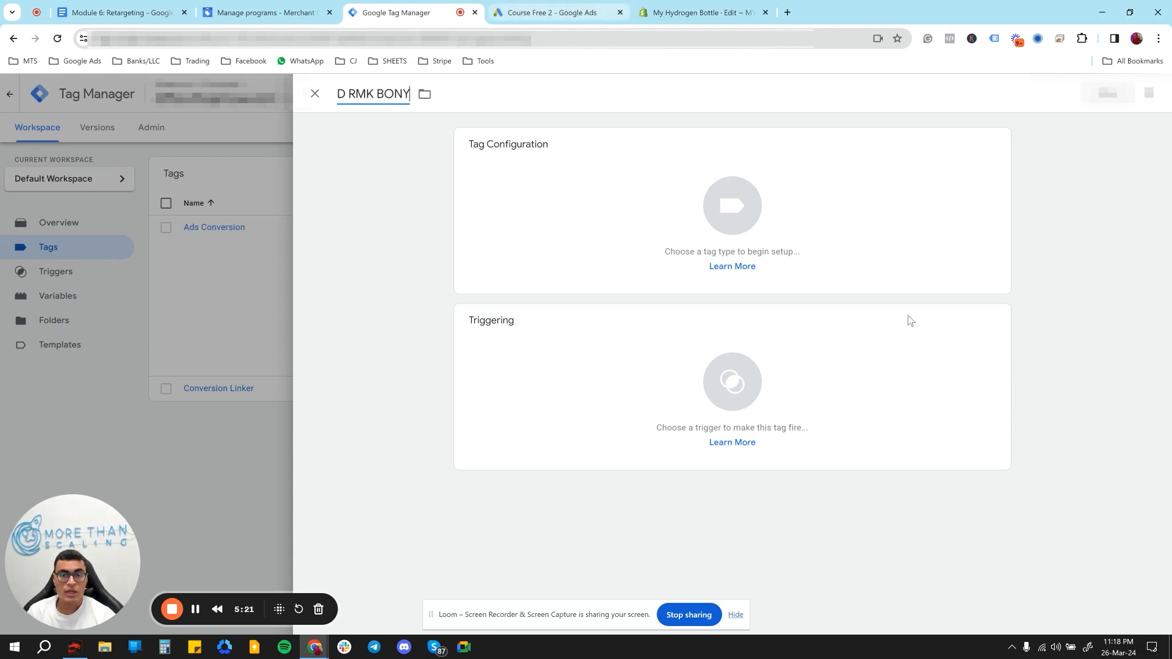
- Set the tag type to Google Ads Remarketing and start editing its Conversion ID
click(759, 239)
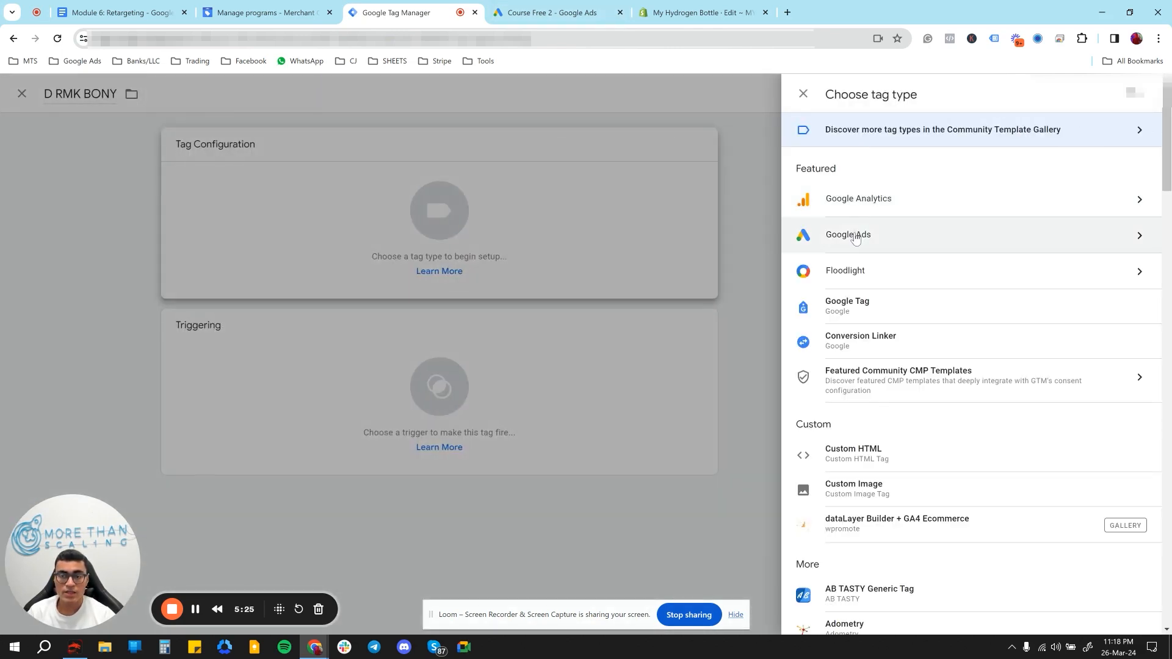
click(857, 241)
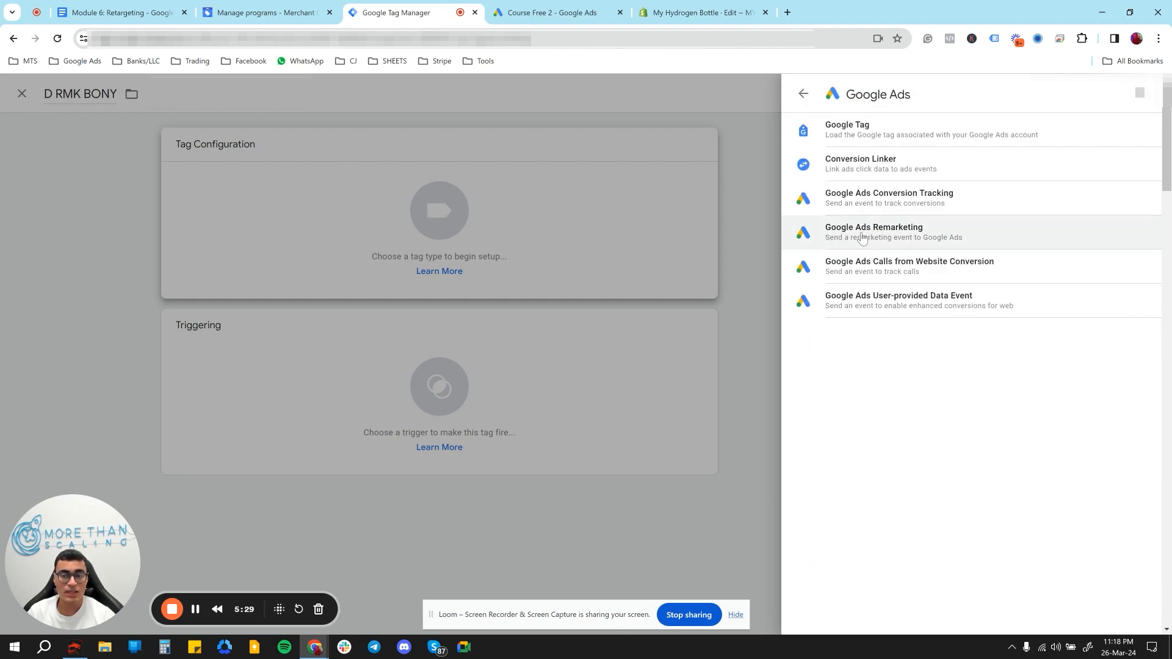
click(862, 235)
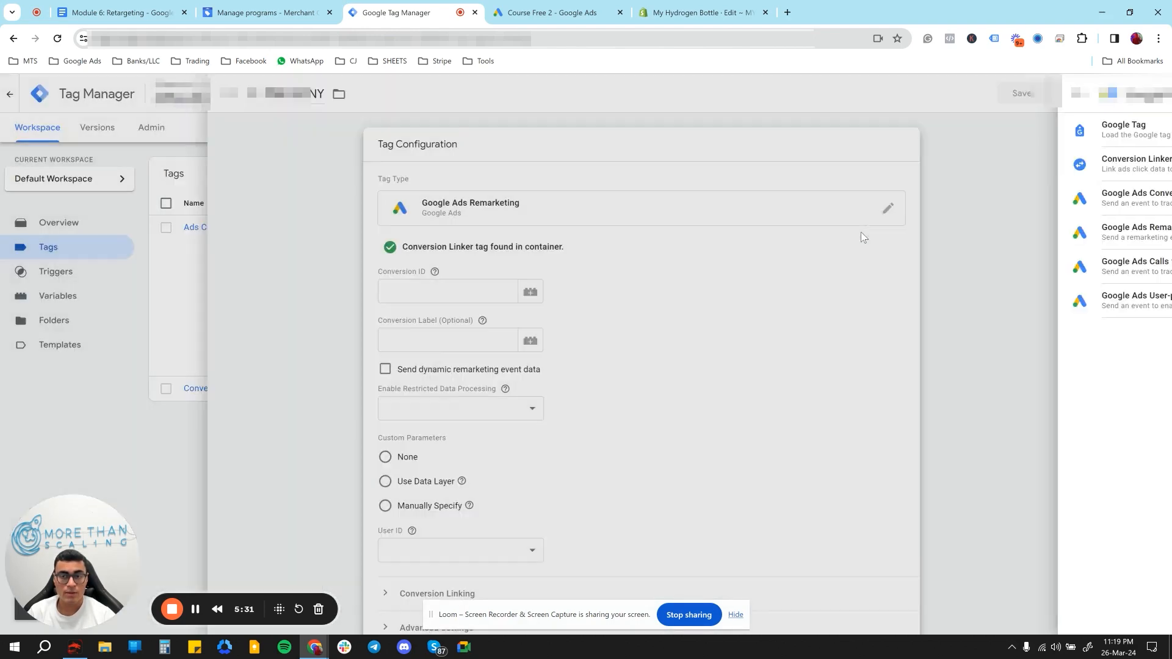
click(518, 289)
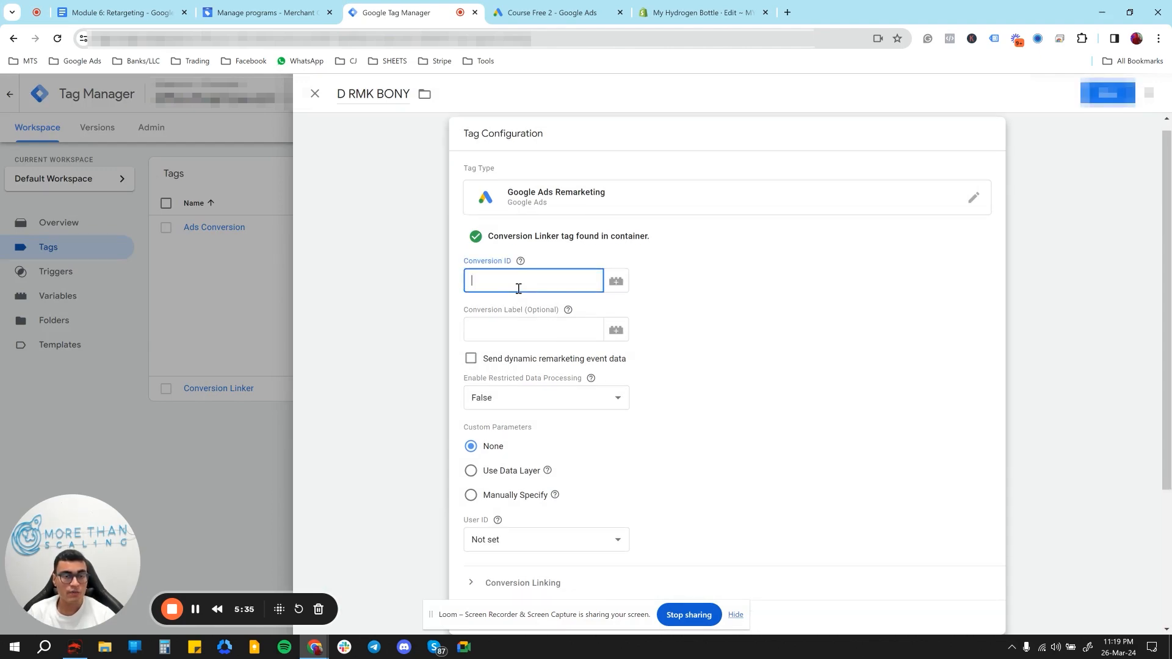
- Switch to Google Ads and open the data sources of the Audience manager
click(557, 3)
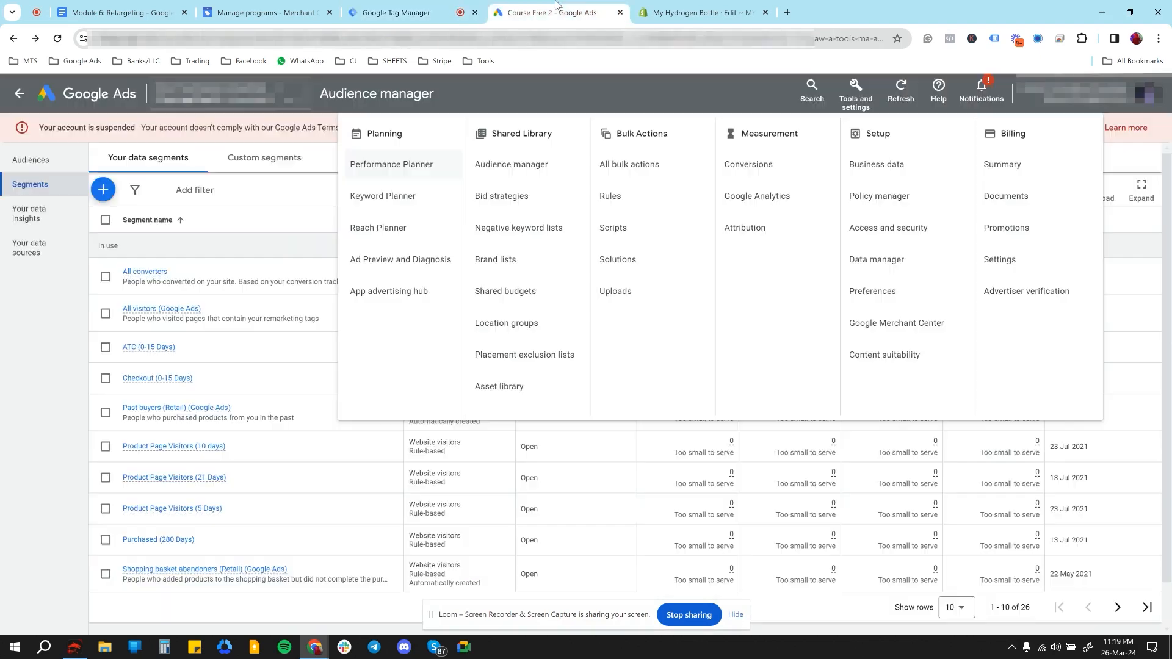
click(855, 102)
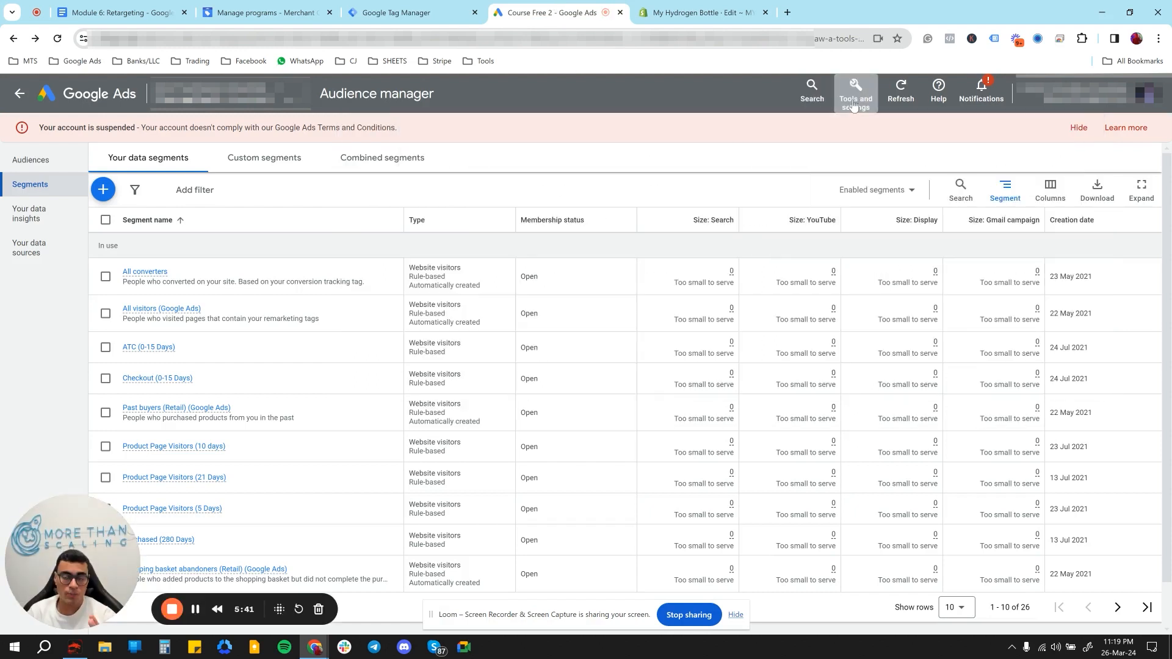
click(855, 102)
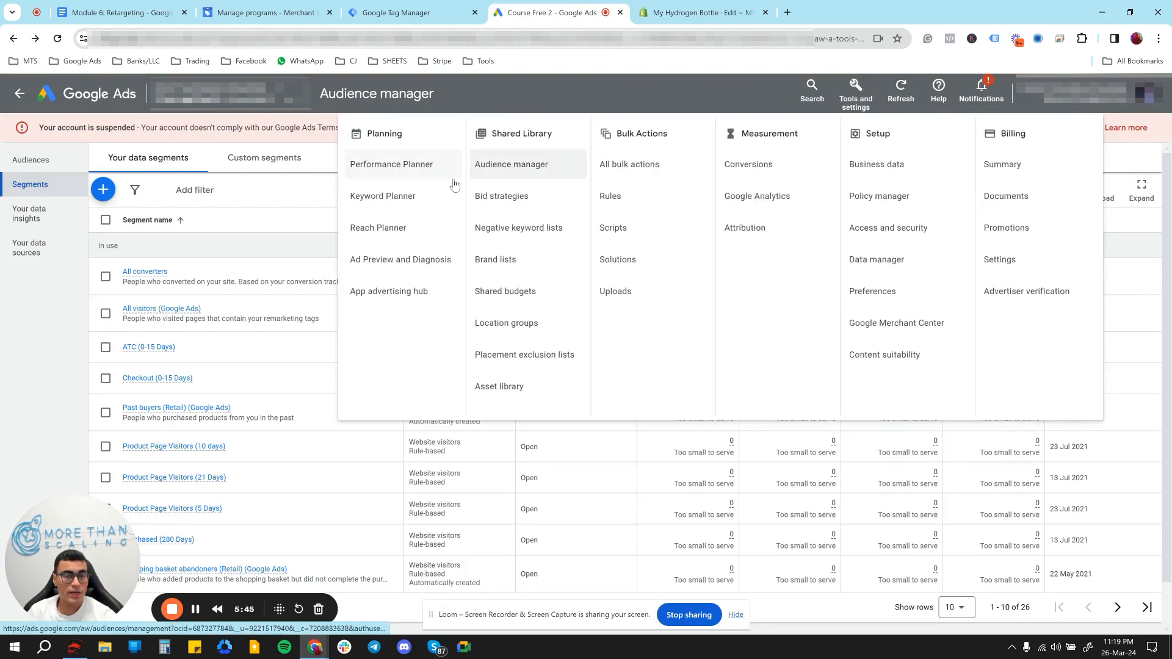
click(19, 329)
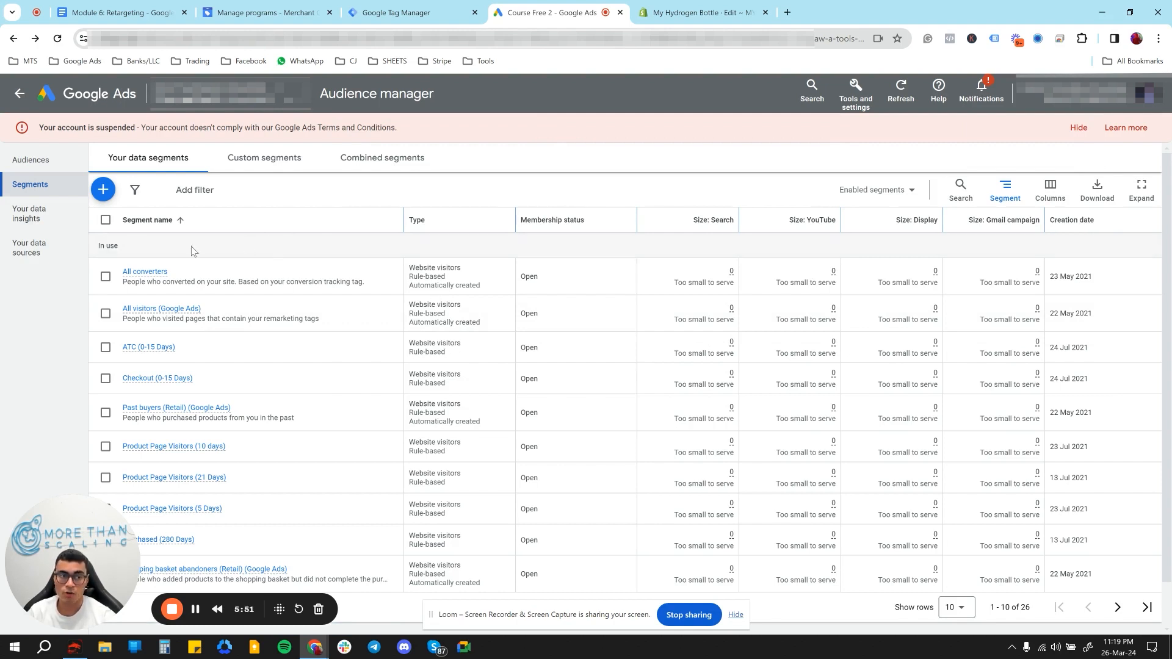
click(48, 255)
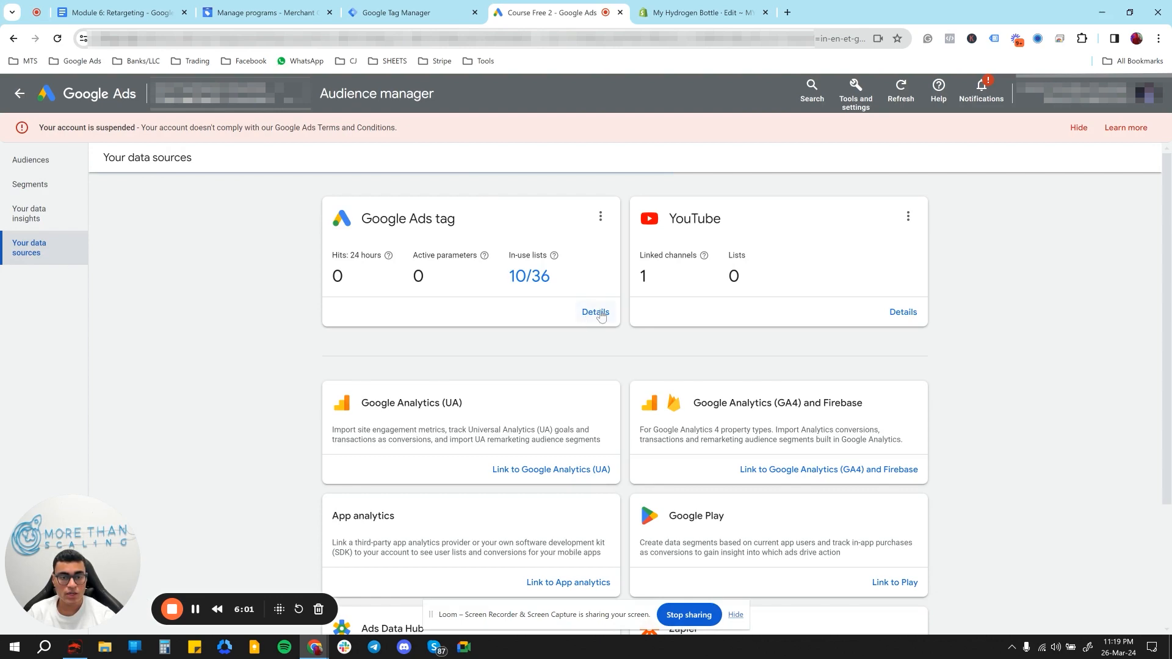
- Edit the Google Ads tag source, review its business type and parameter settings, and save them to continue to tag reinstallation
click(600, 217)
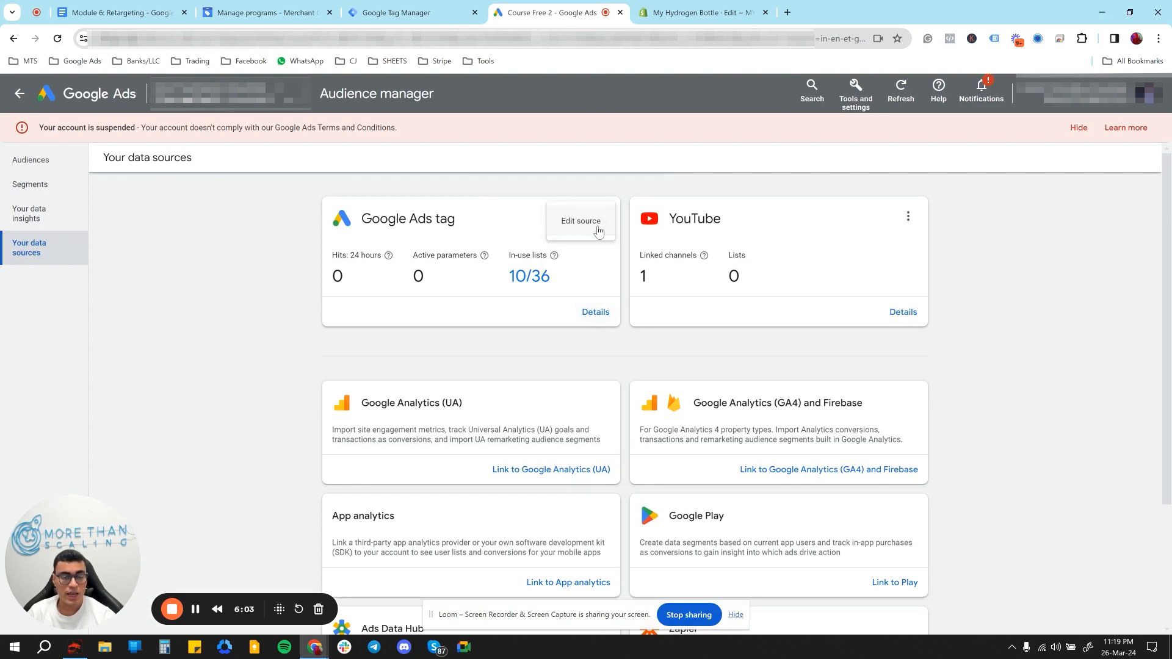
click(586, 223)
scroll(459, 347, down, 4)
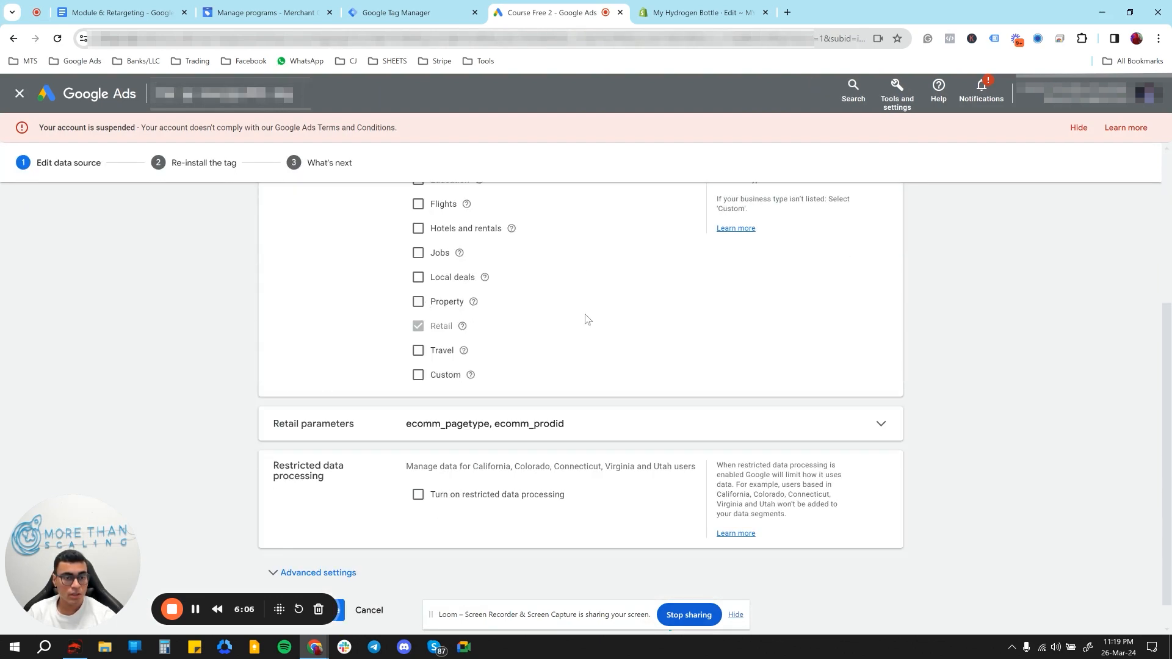
scroll(531, 306, up, 2)
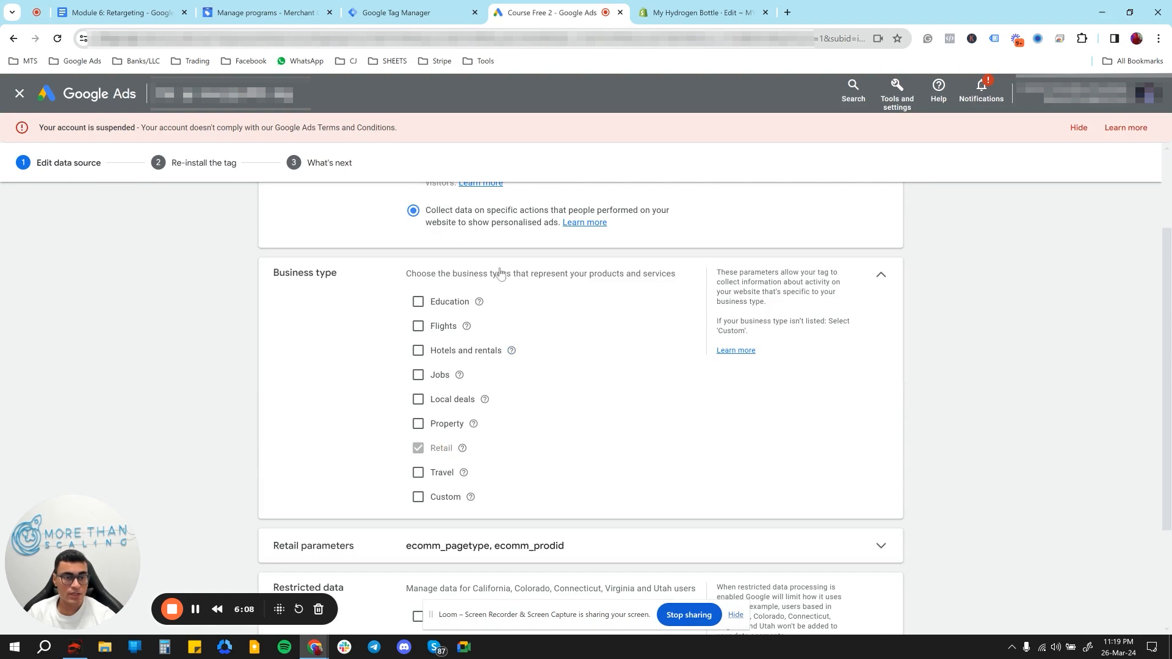
scroll(503, 275, up, 1)
scroll(528, 292, down, 4)
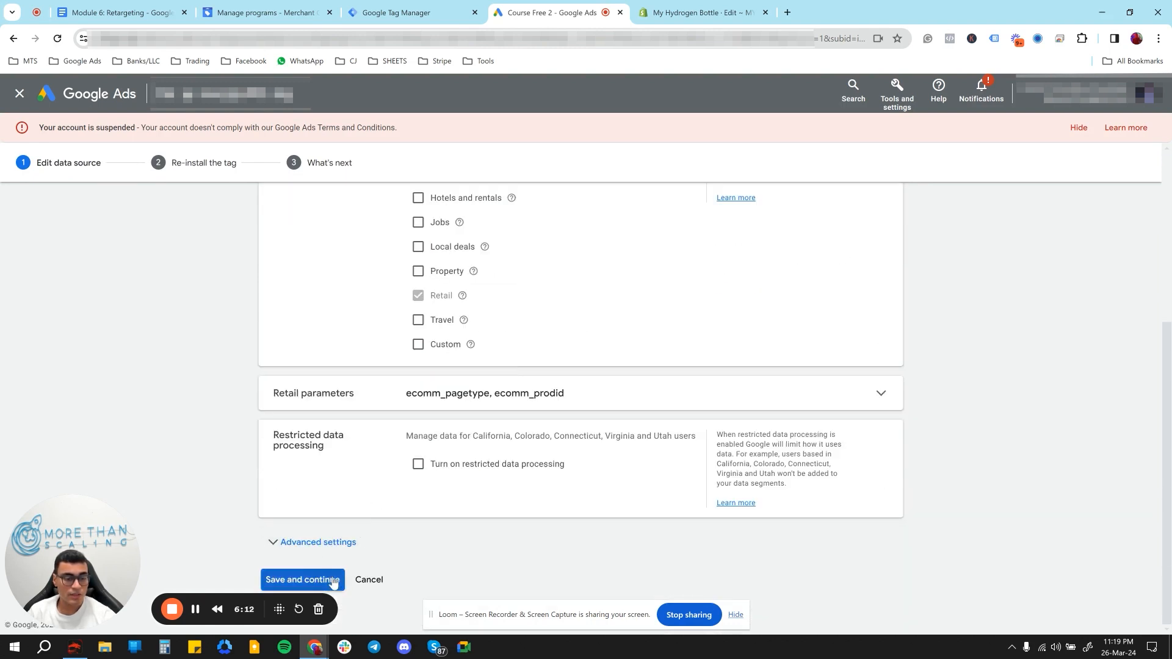
click(332, 582)
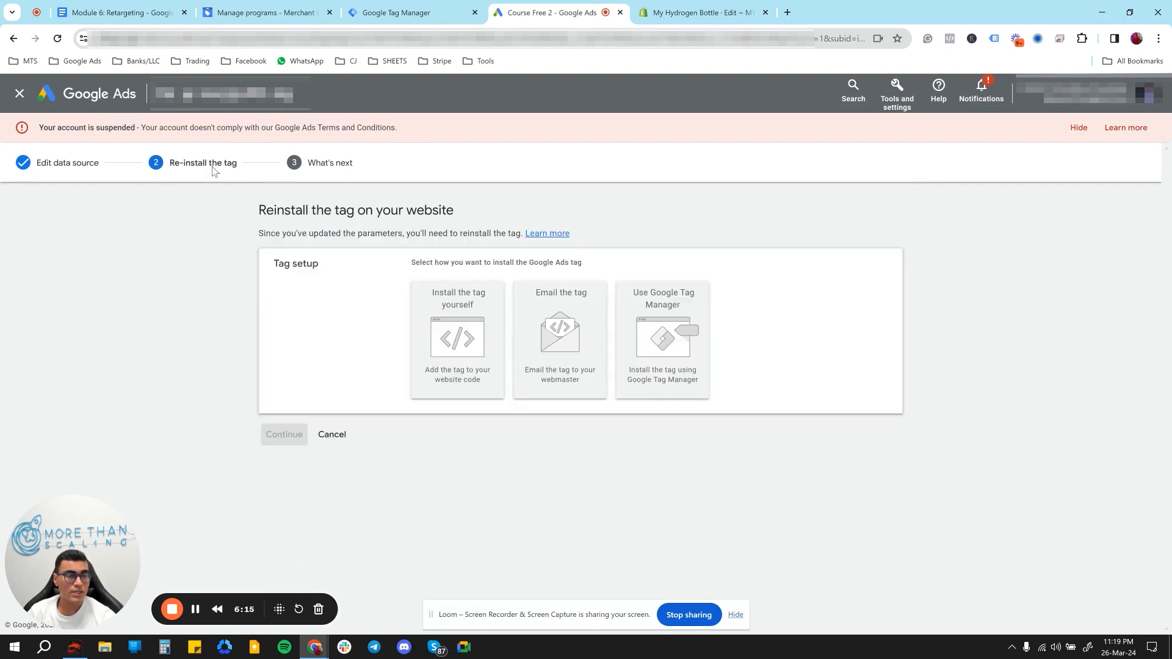
- Choose Google Tag Manager as the tag installation method and copy the conversion ID from the instructions
click(666, 350)
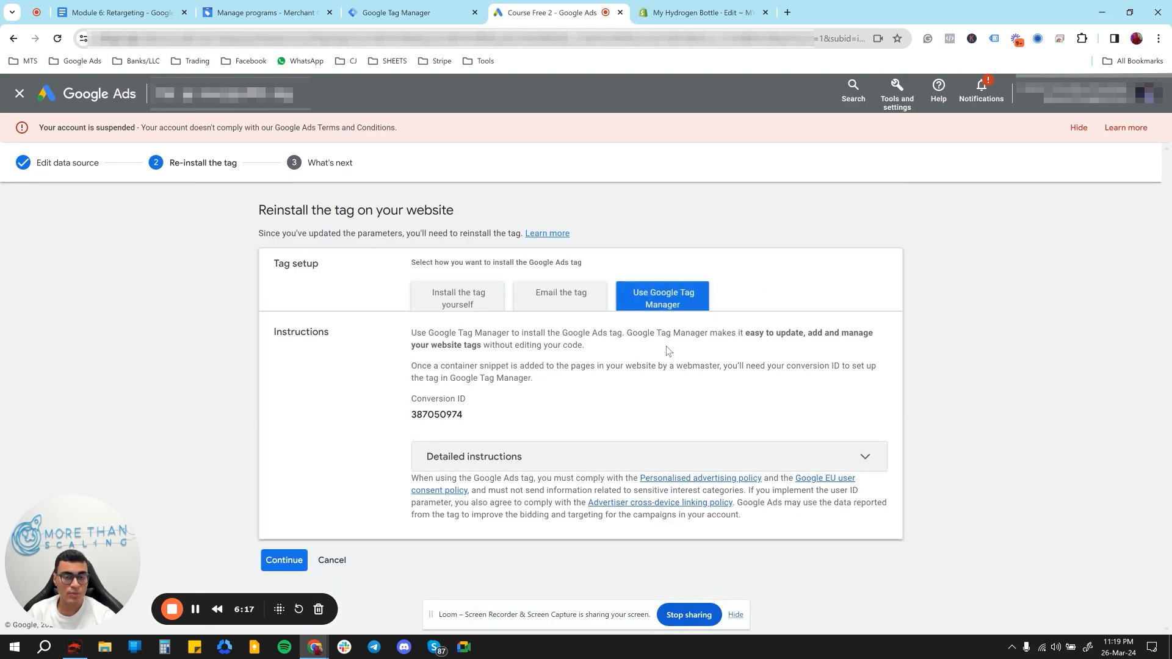
click(665, 310)
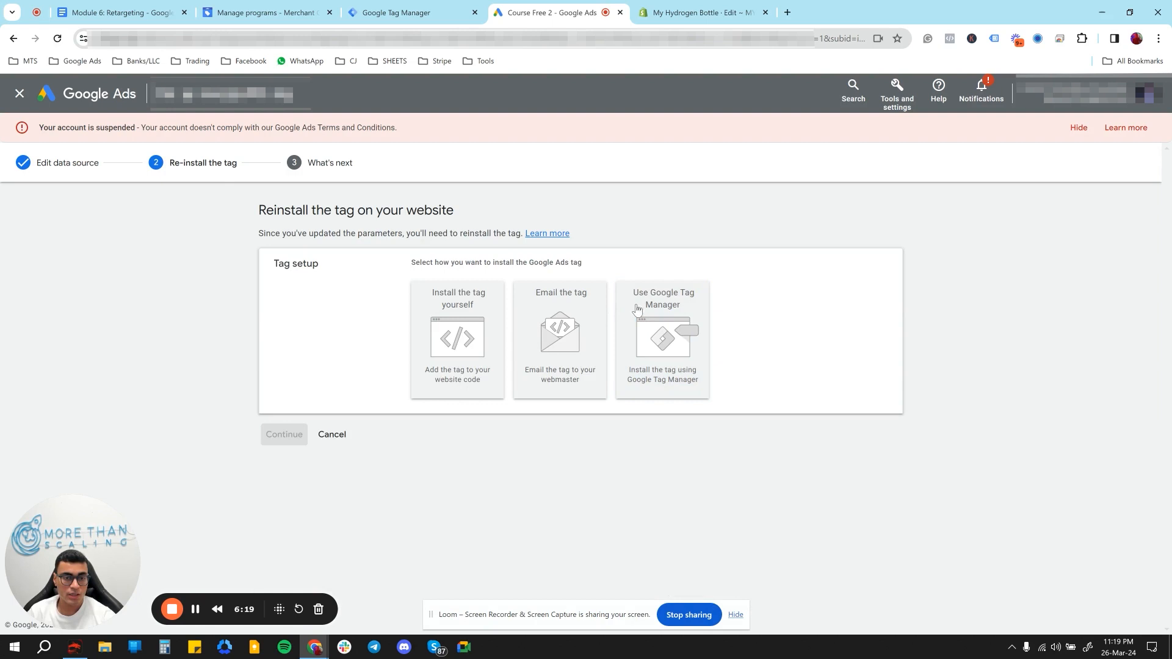
click(670, 317)
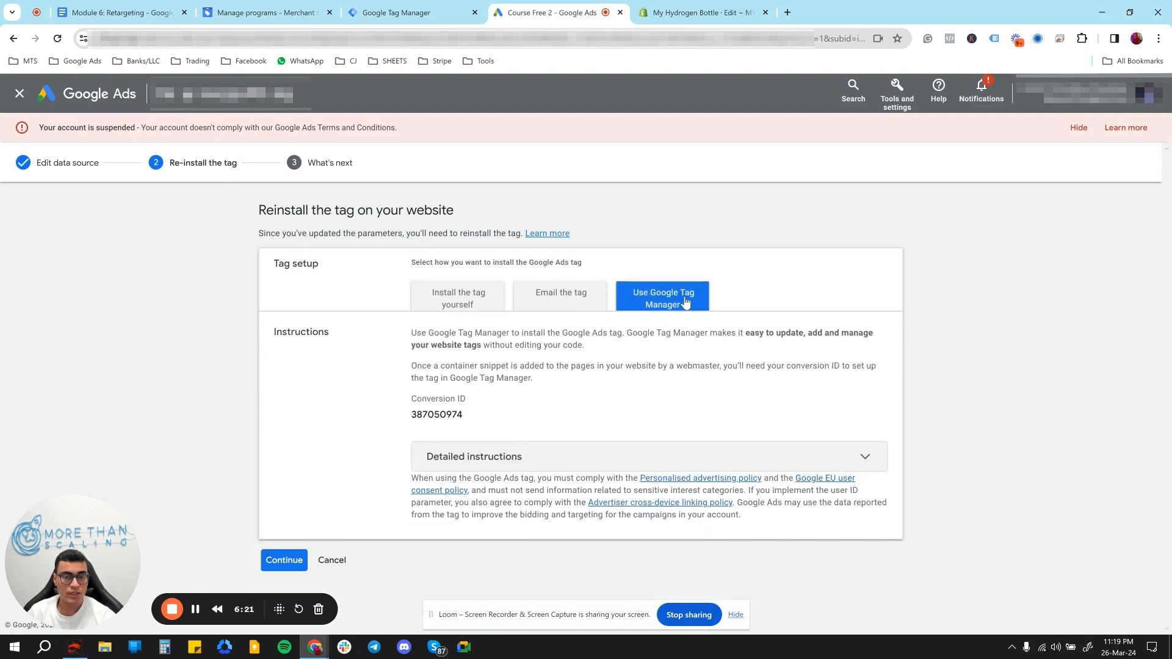
drag(491, 416, 413, 417)
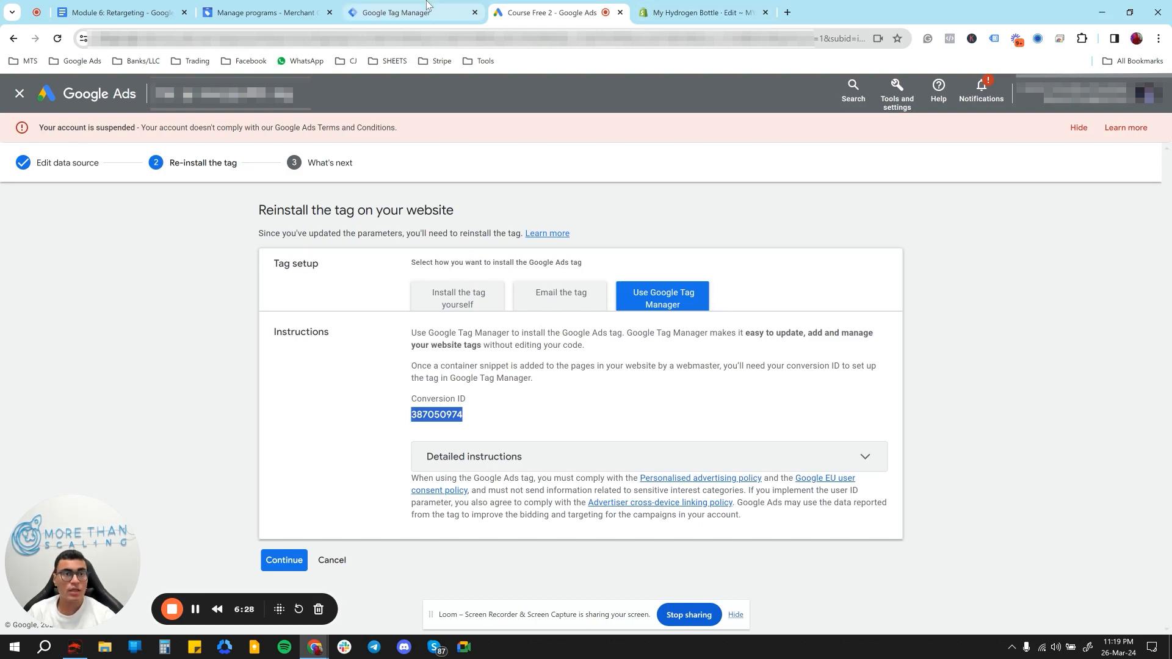
- Switch to Google Tag Manager and paste the copied Google Ads ID as the Conversion ID of the D RMK BONY tag
click(403, 12)
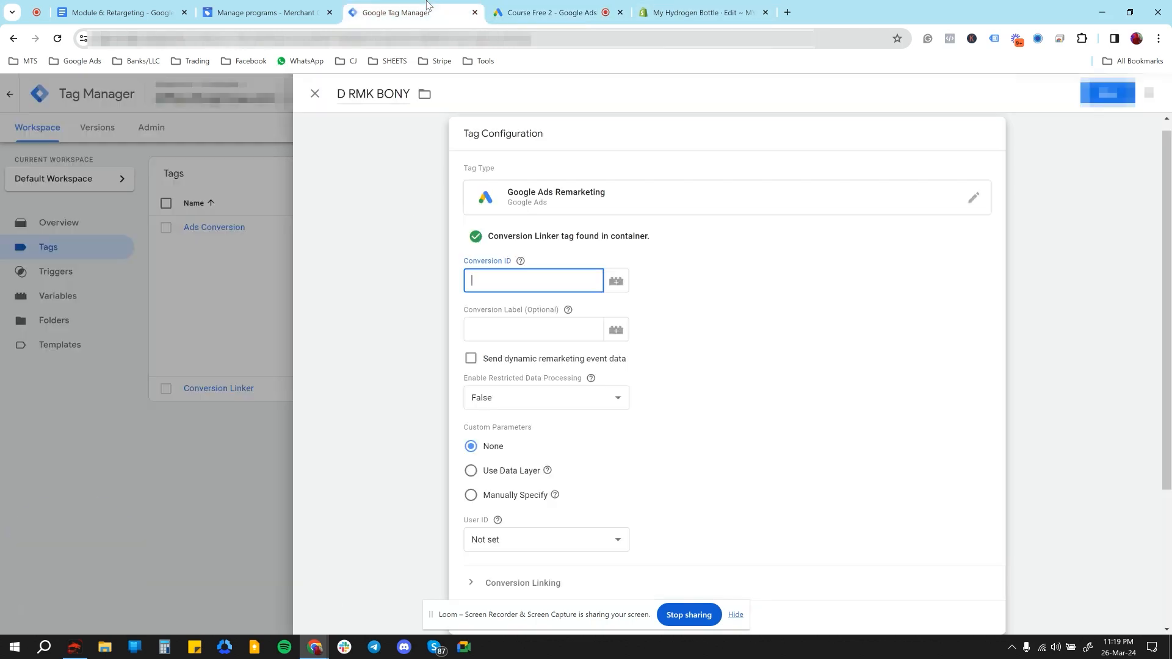
click(512, 263)
click(499, 284)
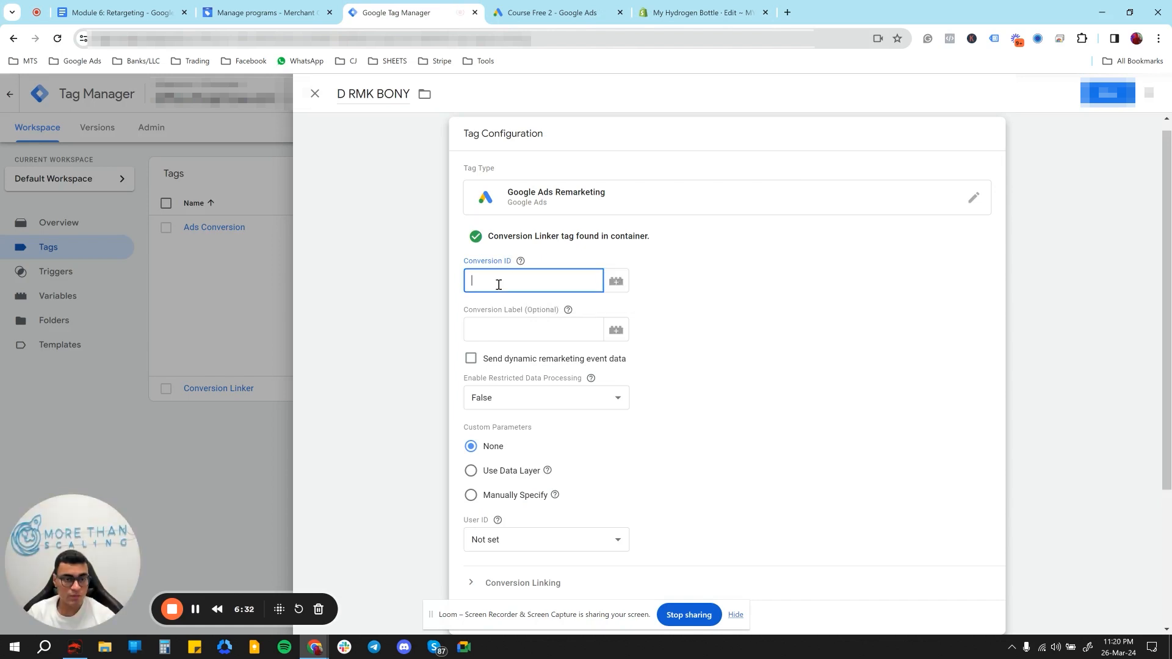
text(387056974)
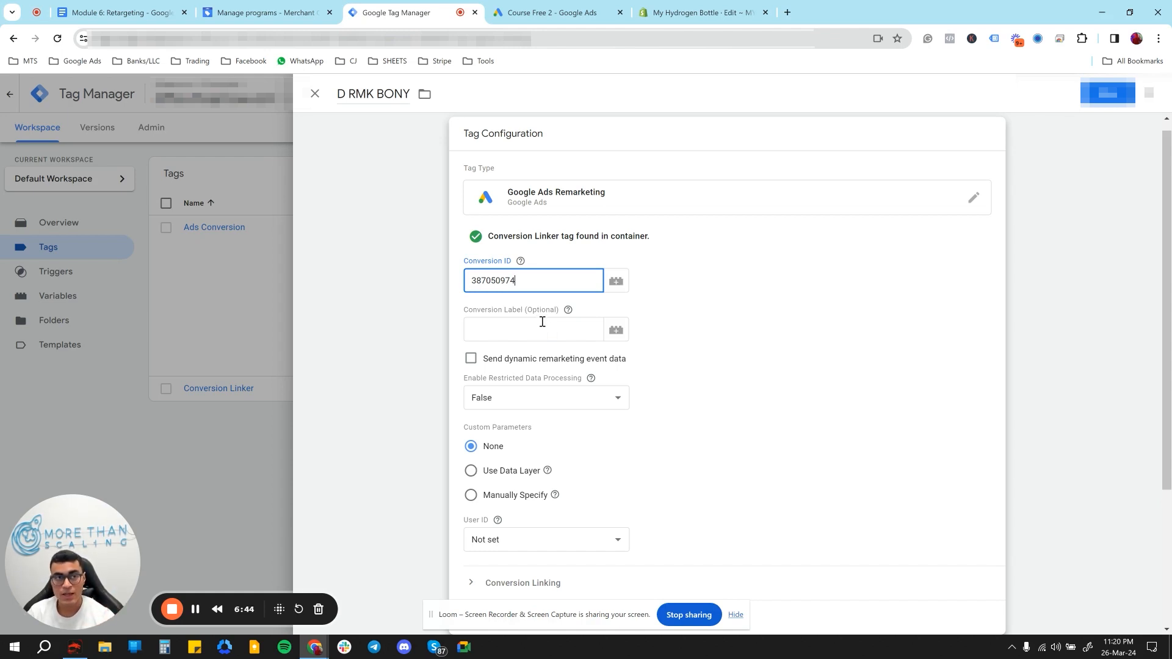
- Switch to the Module 6: Retargeting document and review the dy-remarketing-data-layer snippet name and its complete code listing
click(151, 15)
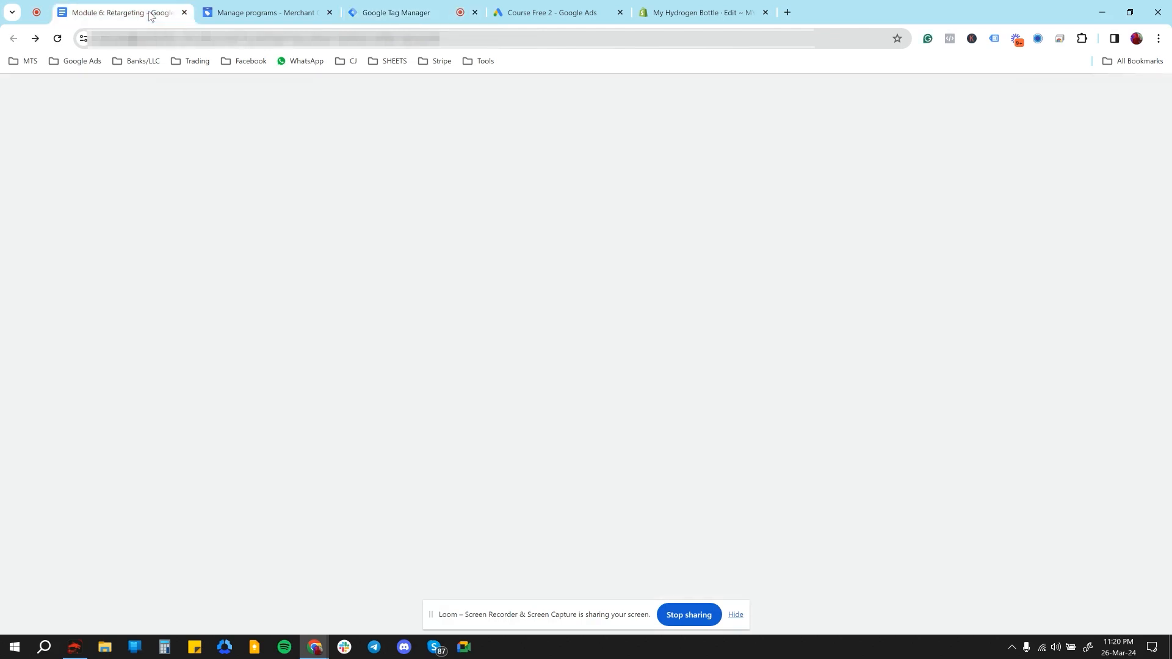
scroll(403, 274, down, 4)
scroll(412, 279, up, 1)
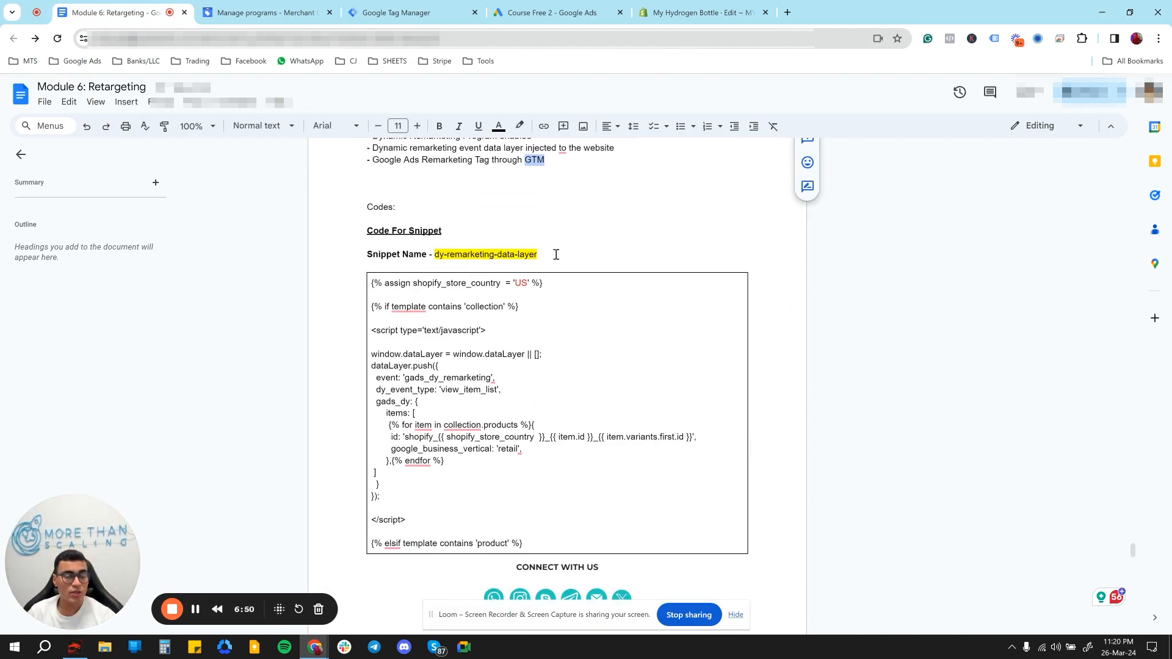
drag(538, 254, 441, 256)
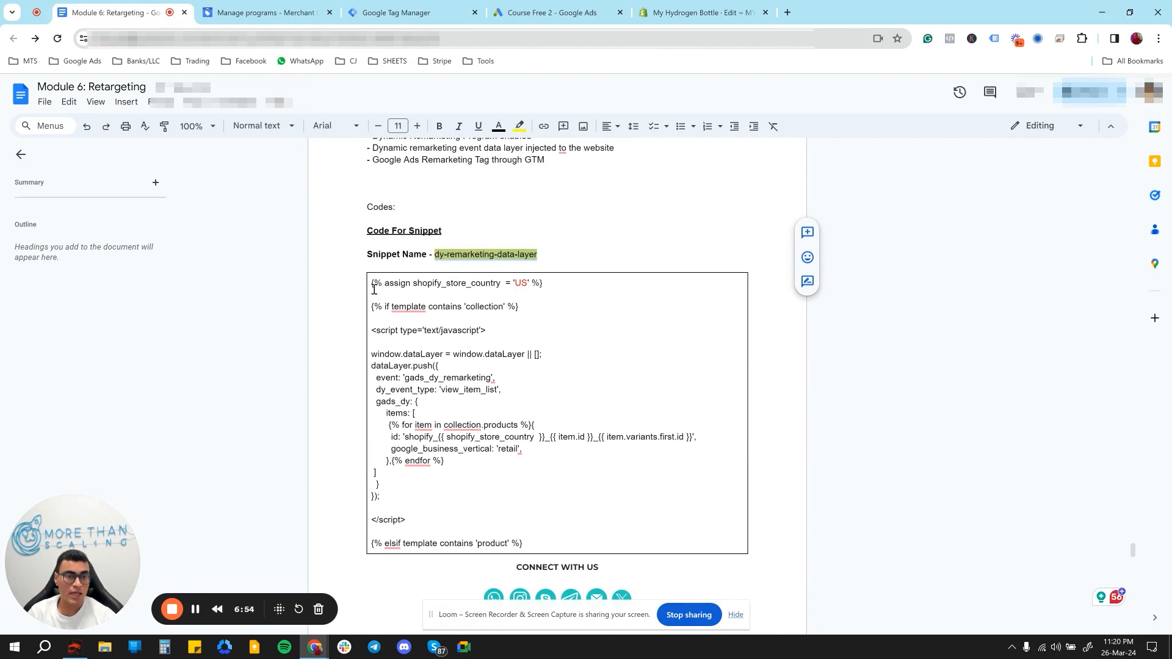
drag(372, 285, 462, 544)
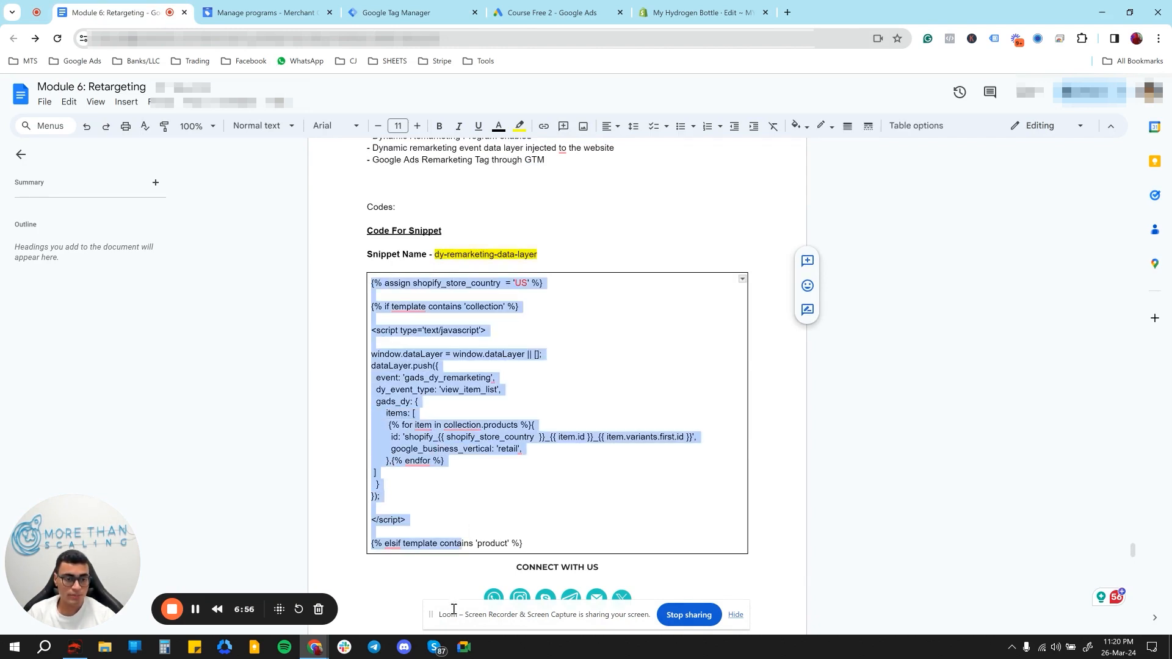
drag(454, 610, 426, 544)
scroll(464, 453, down, 1)
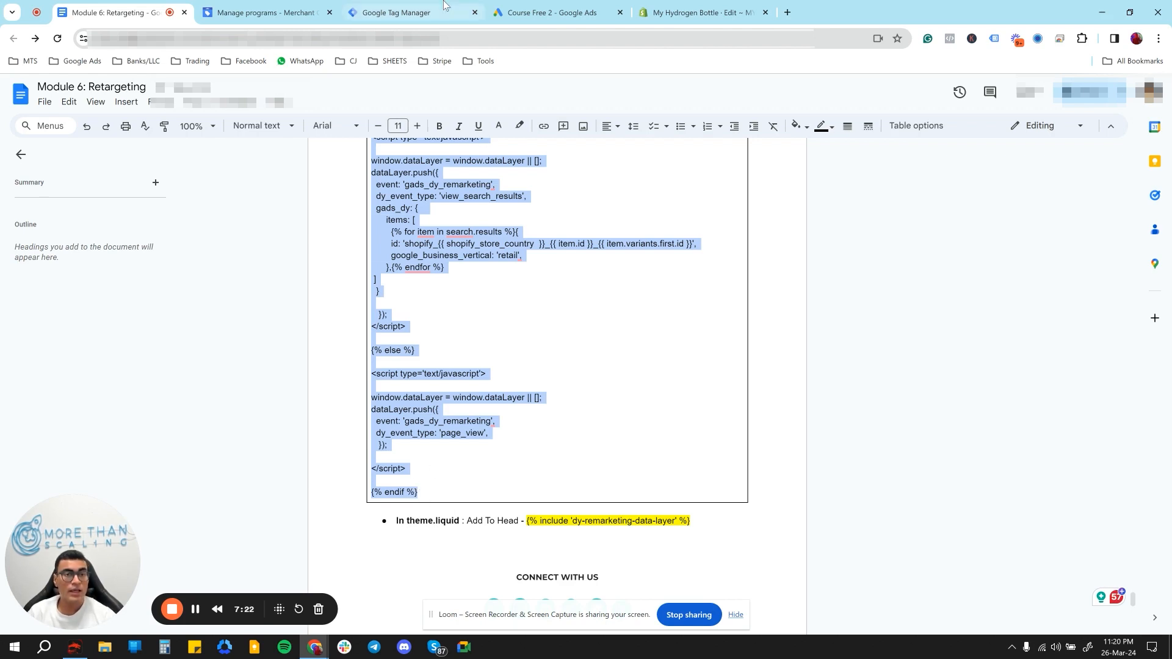
- Switch to the Shopify theme code editor, expand the Snippets folder and start adding a new snippet
click(702, 15)
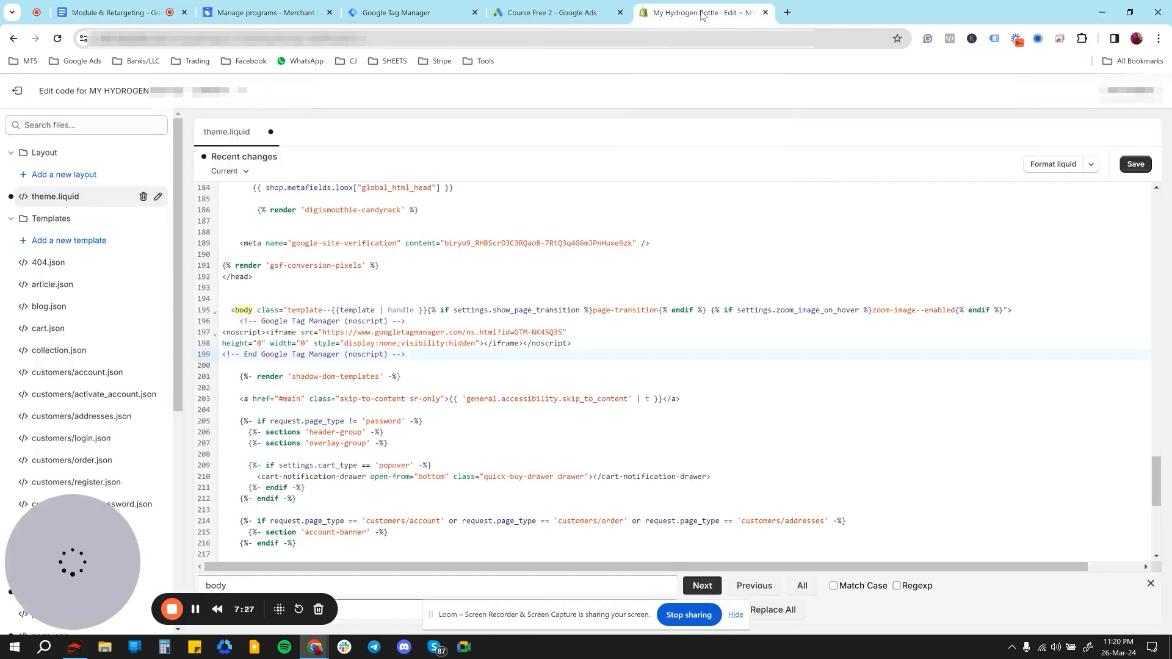
scroll(86, 232, down, 6)
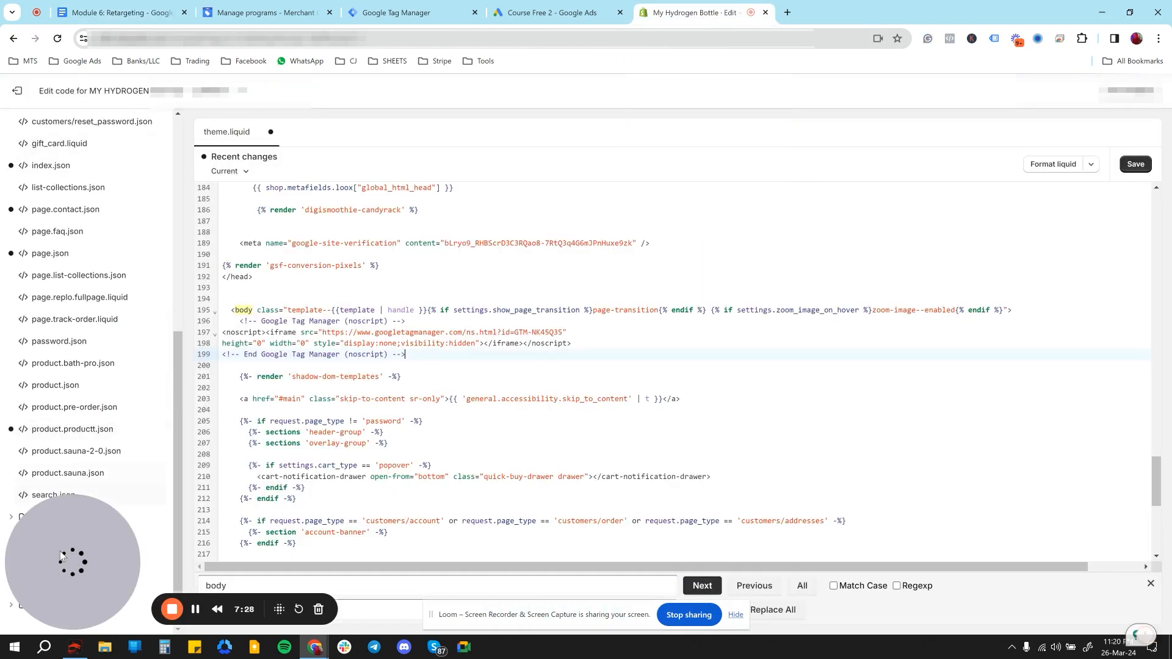
drag(62, 555, 907, 543)
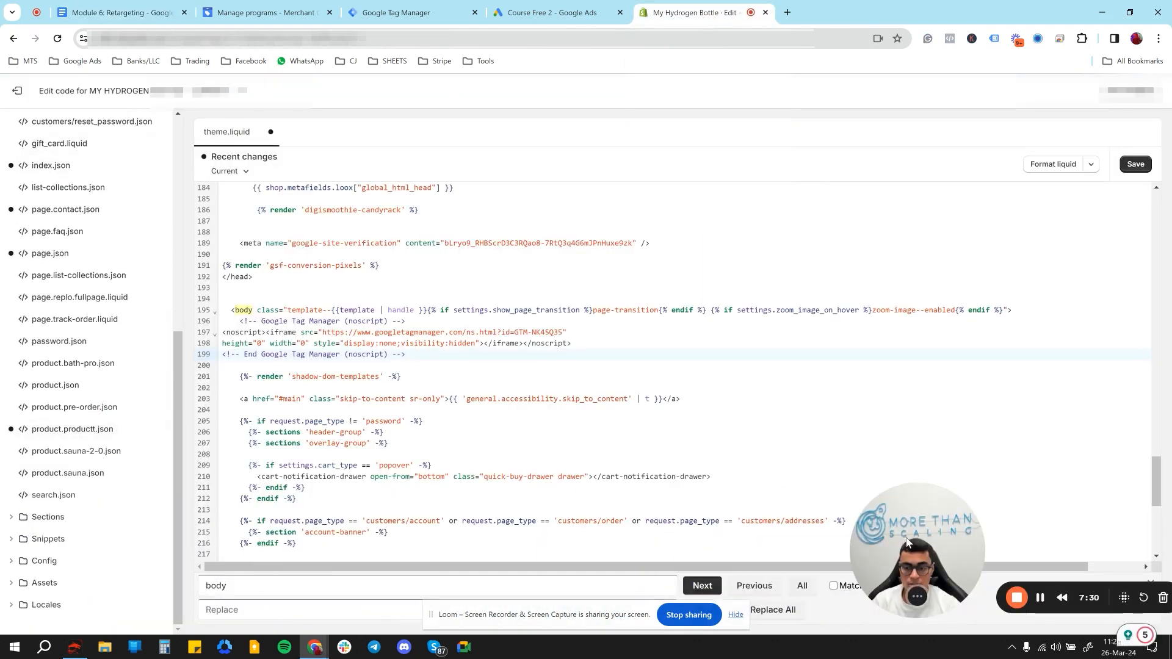
click(47, 539)
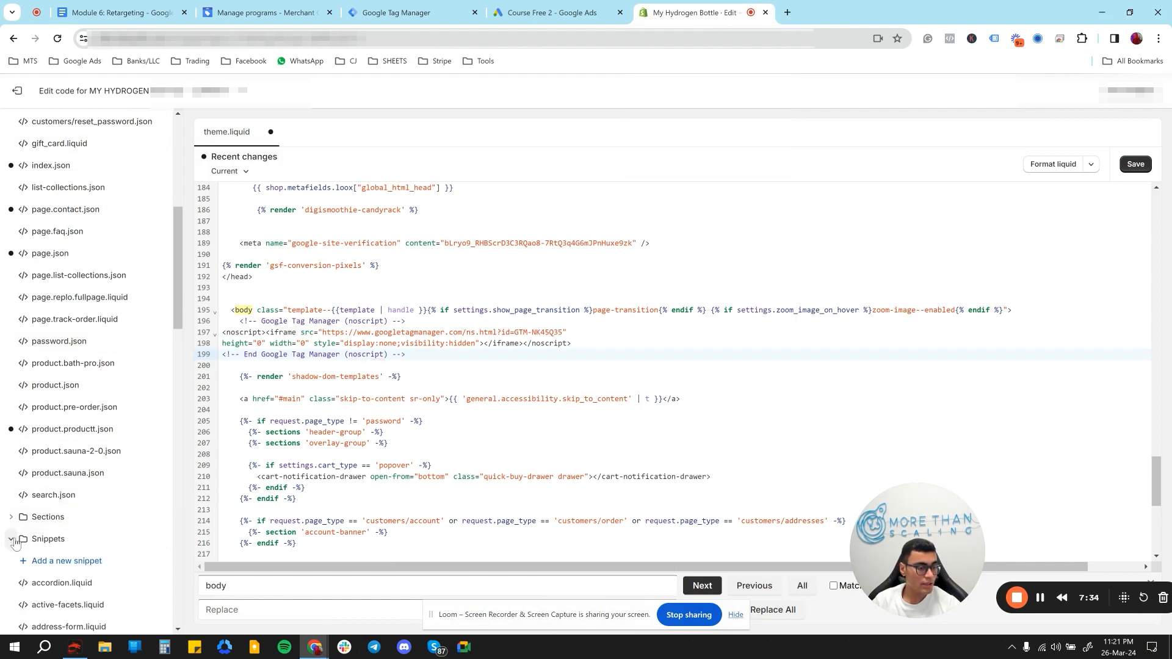
scroll(47, 544, down, 4)
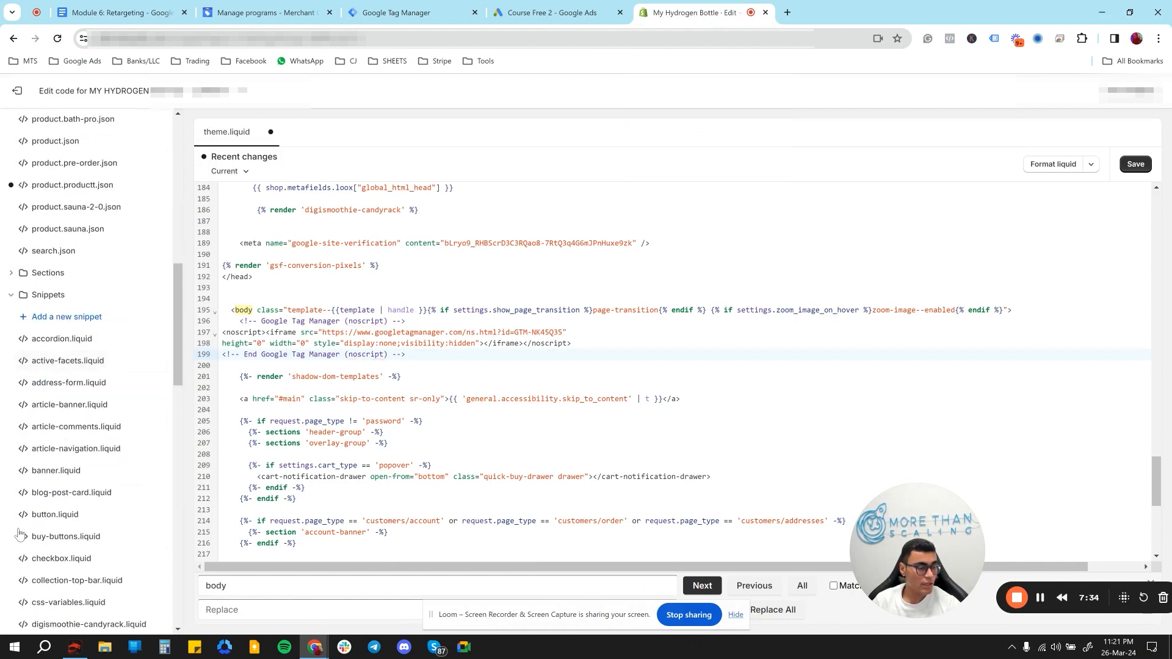
click(77, 318)
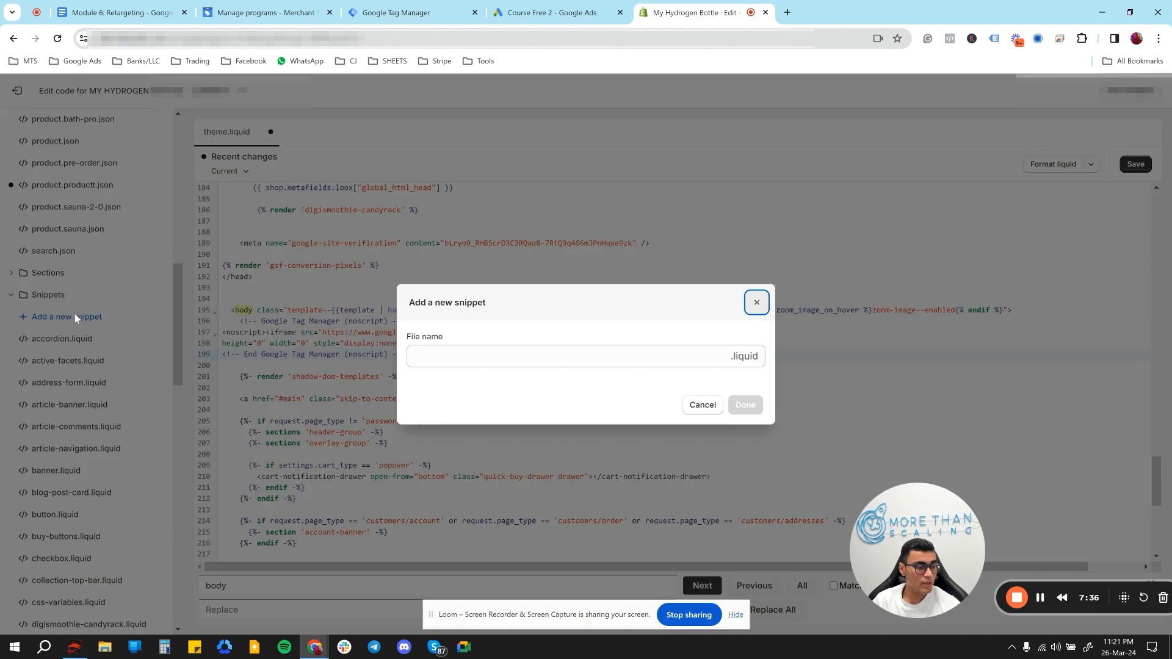
click(443, 356)
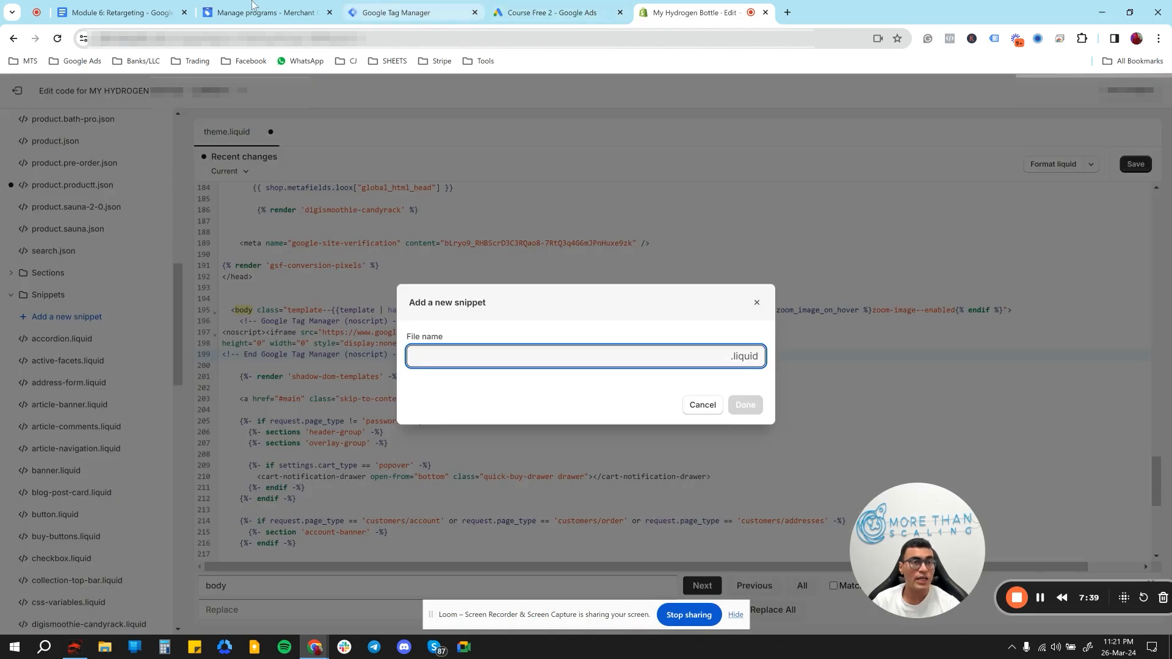
- Copy the snippet name from the retargeting document and create the Shopify snippet file as dy-remarketing-data-layer
click(120, 13)
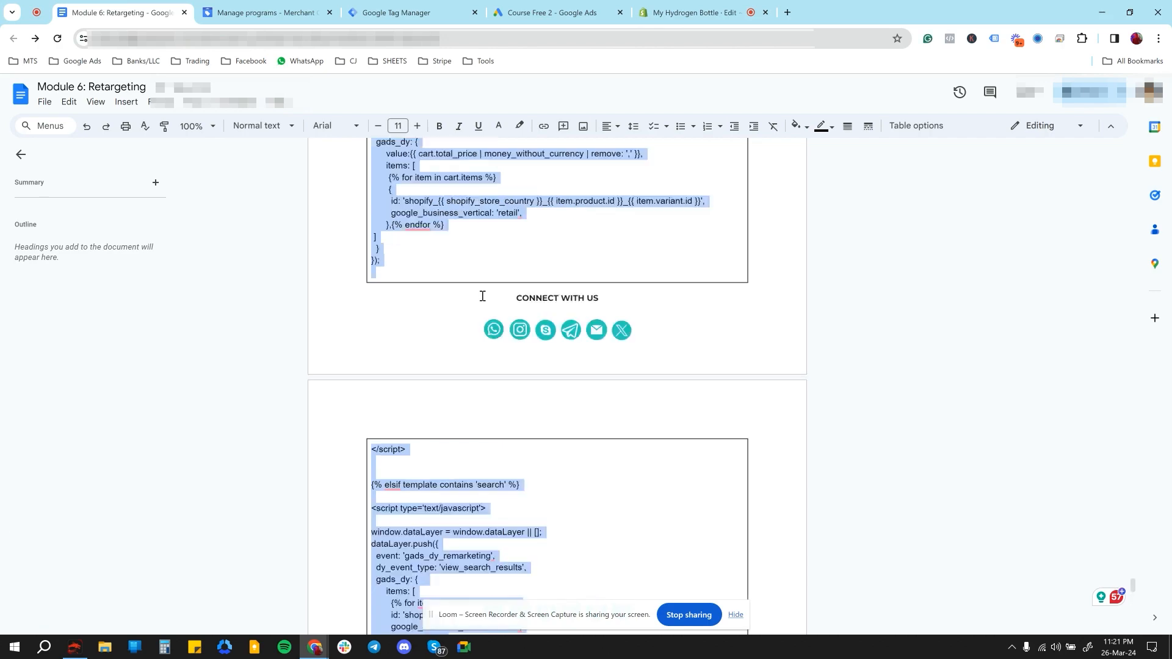
scroll(487, 299, up, 15)
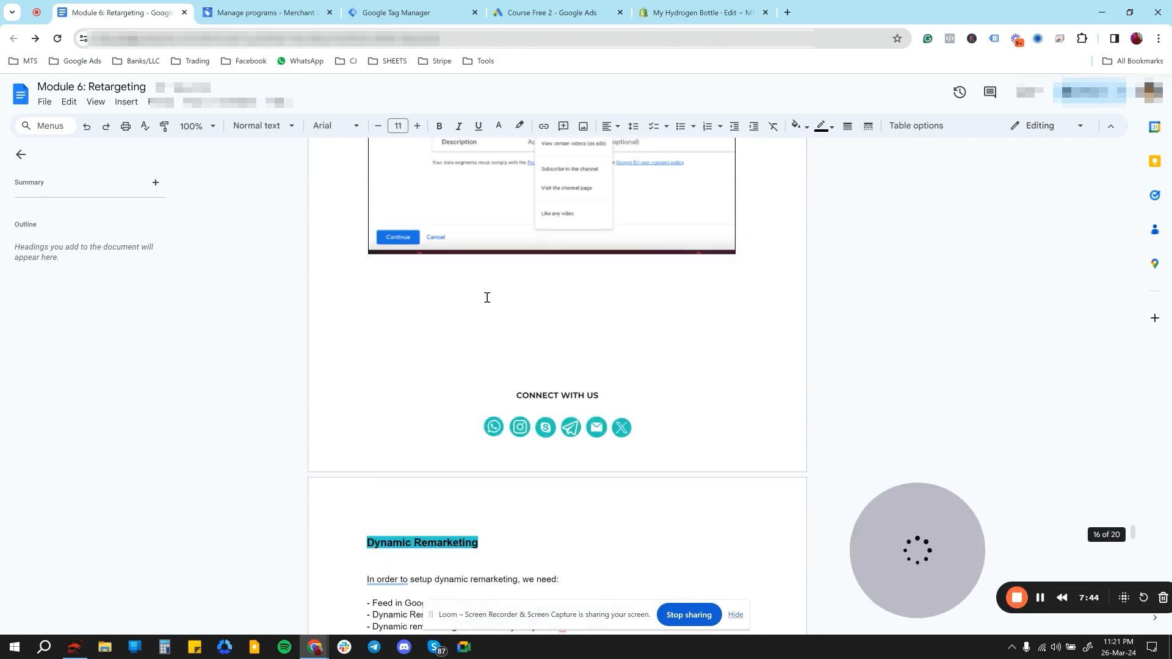
scroll(487, 297, down, 7)
click(496, 308)
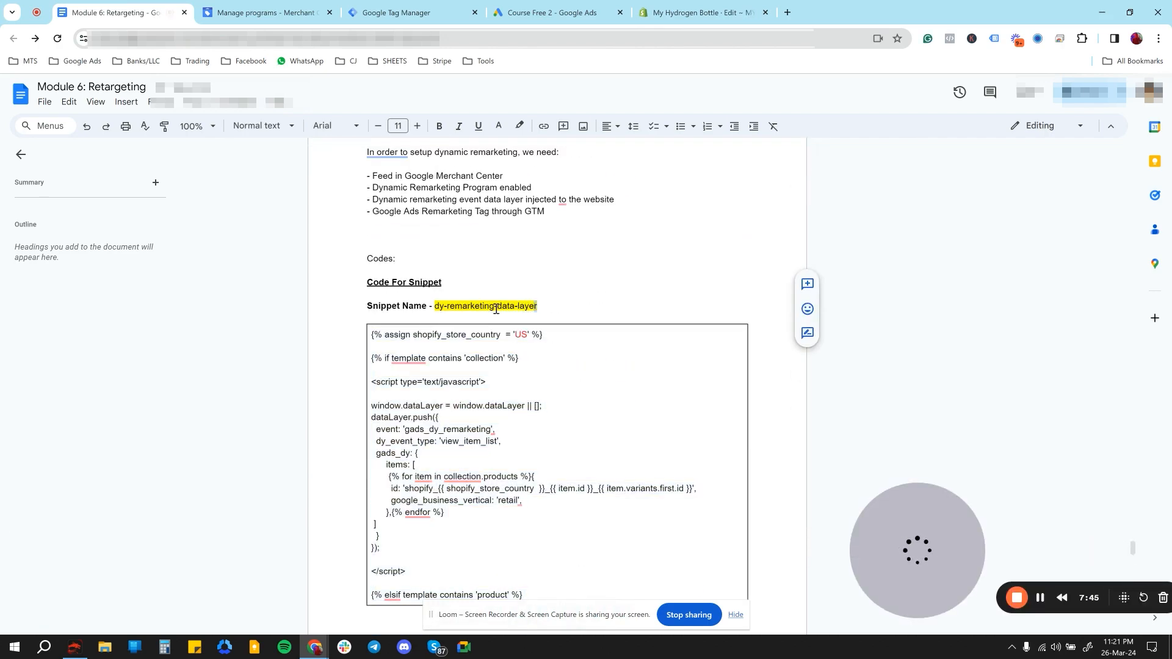
drag(537, 307, 435, 310)
key(ctrl+c)
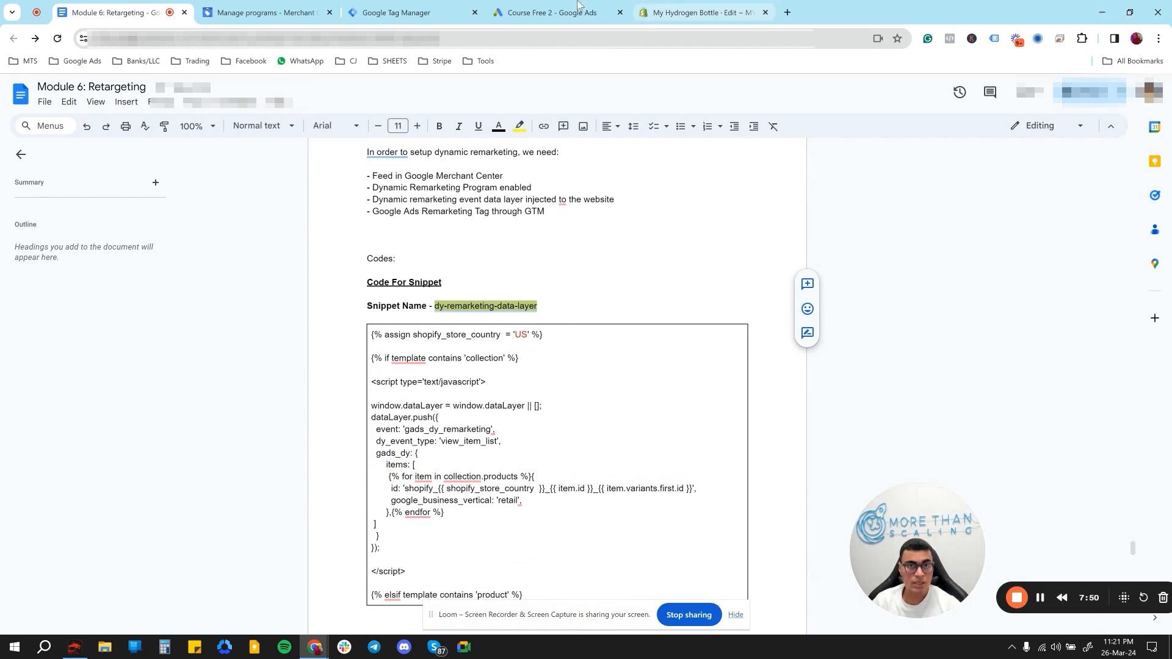
click(671, 11)
key(ctrl+v)
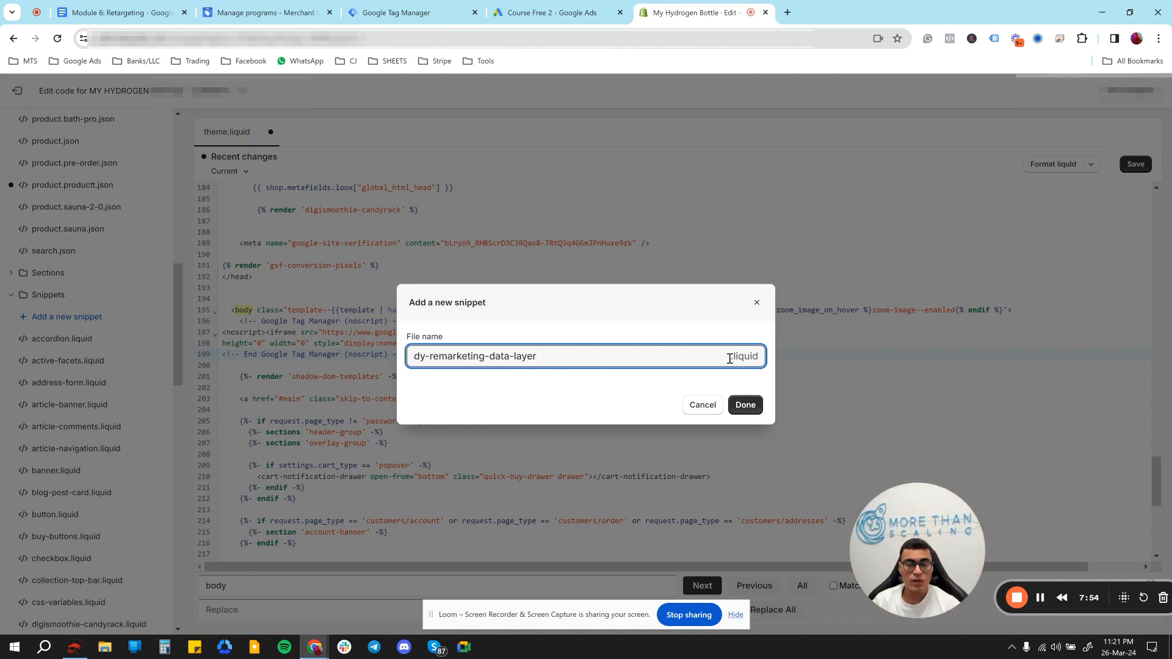
click(748, 405)
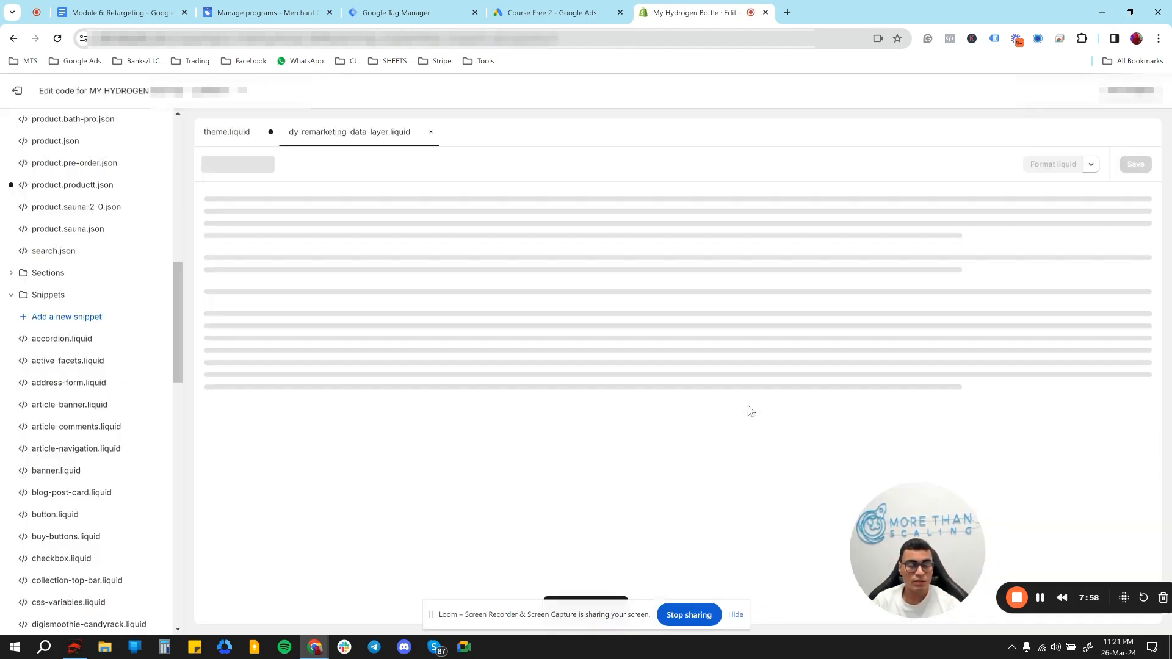
- Copy the full Code For Snippet listing from the retargeting document into dy-remarketing-data-layer.liquid in the Shopify code editor and save the file
click(160, 8)
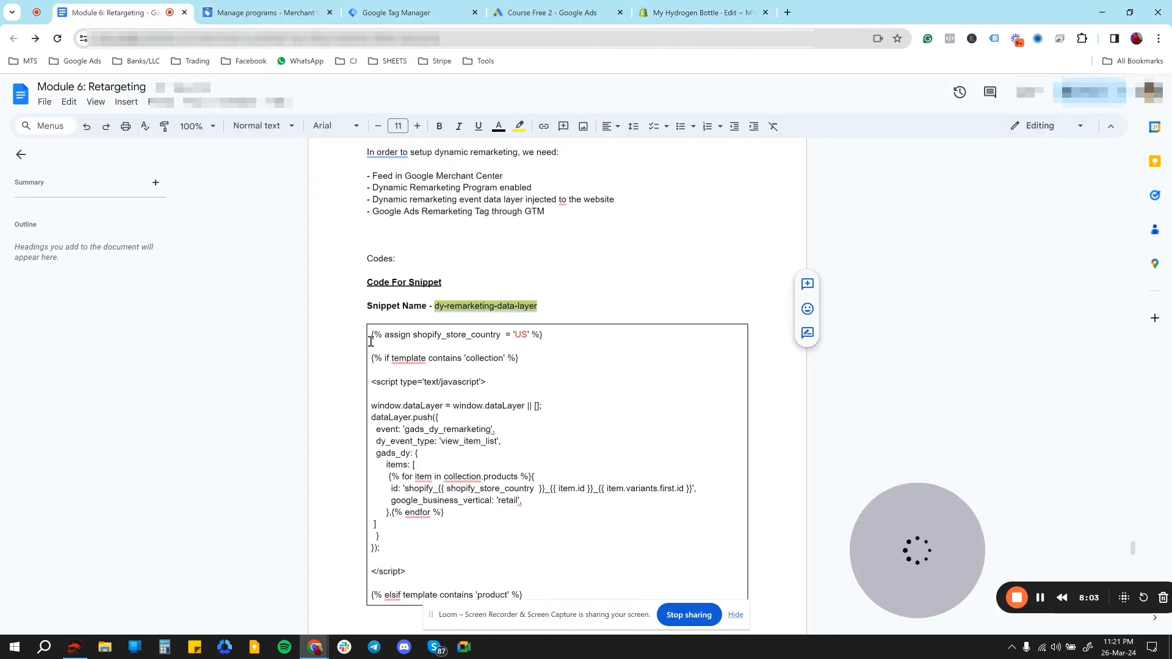
drag(372, 338, 419, 361)
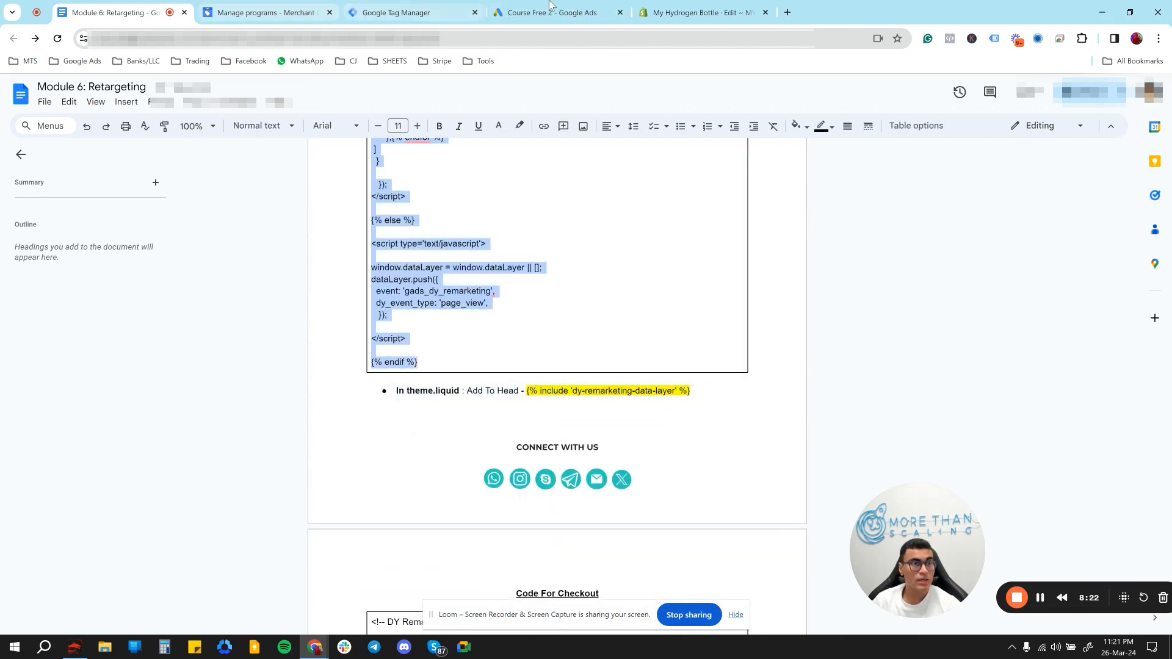
click(676, 8)
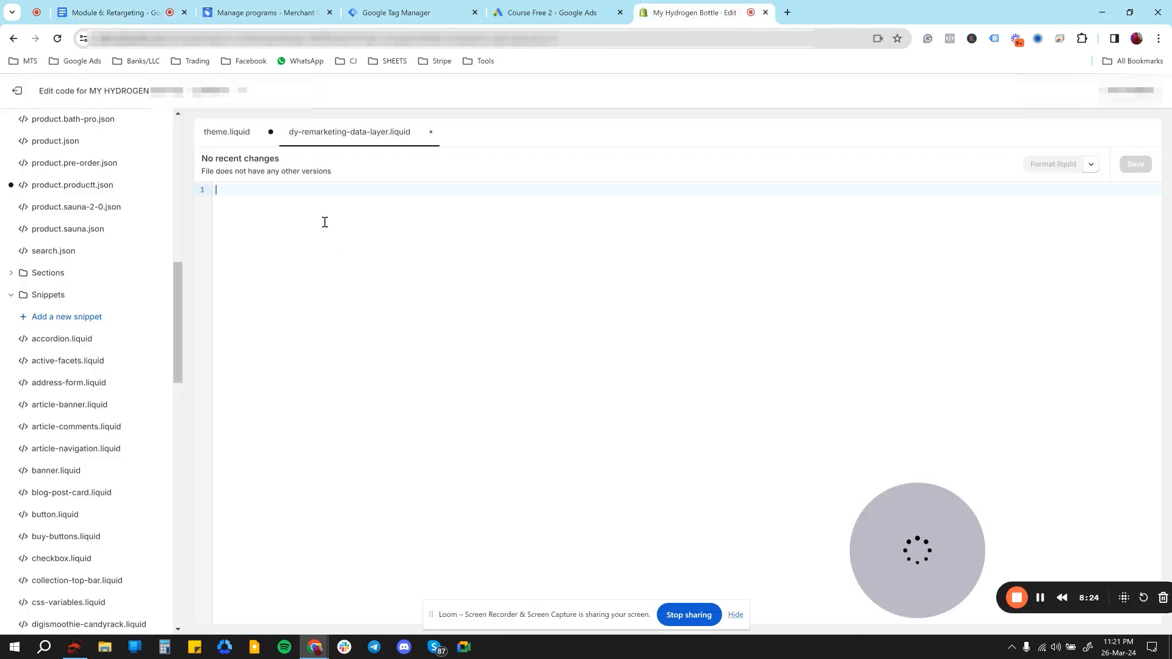
key(ctrl+v)
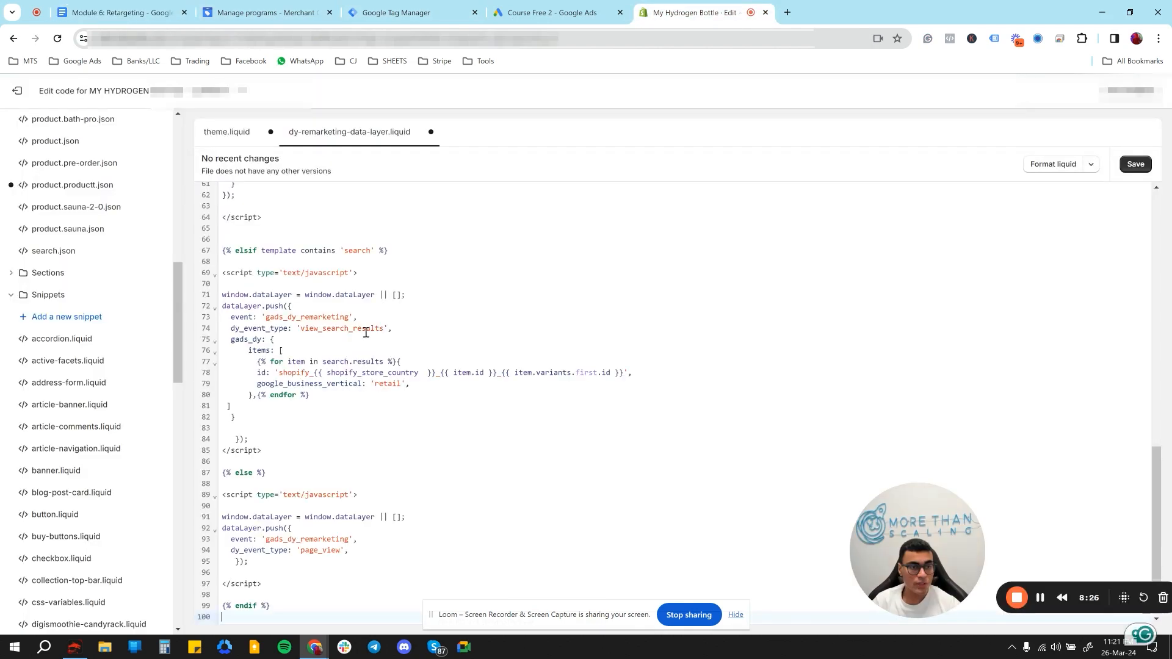
click(1136, 163)
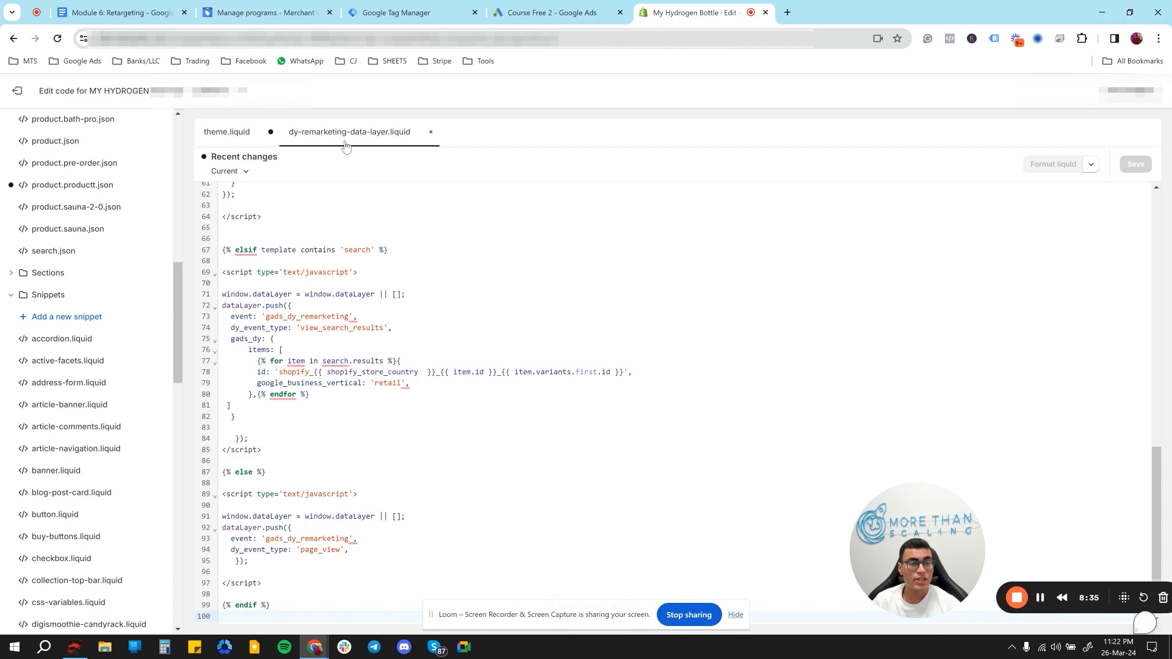
- Open theme.liquid, copy the line {% include 'dy-remarketing-data-layer' %} from the retargeting document and return to the Shopify code editor
click(215, 142)
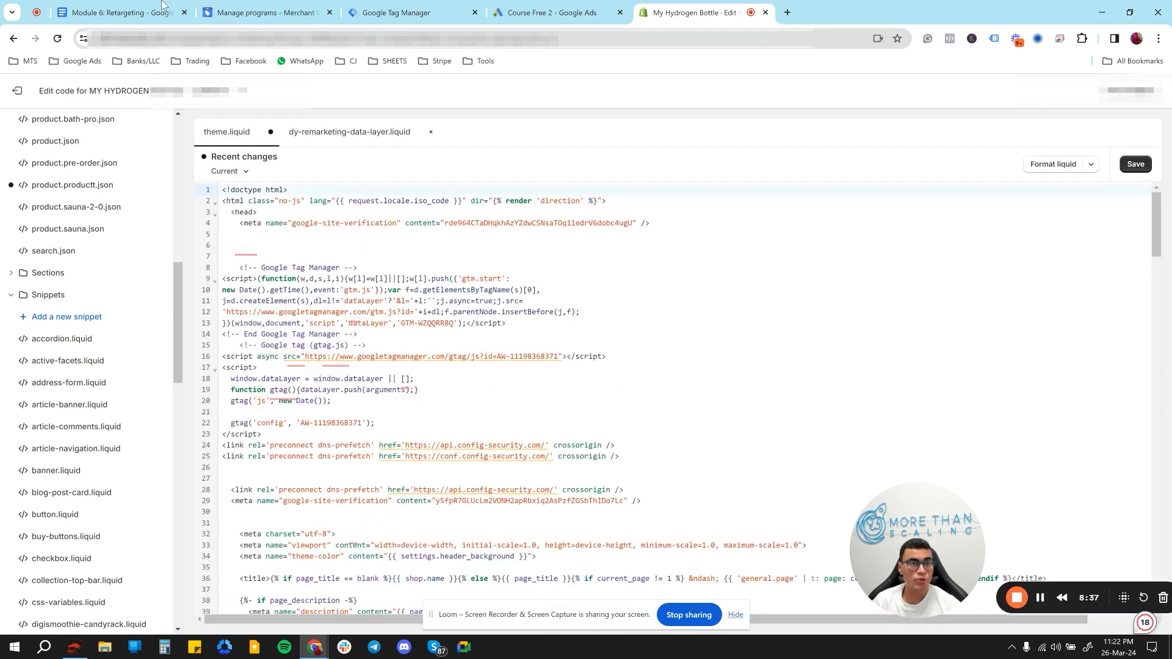
click(161, 8)
scroll(510, 380, down, 2)
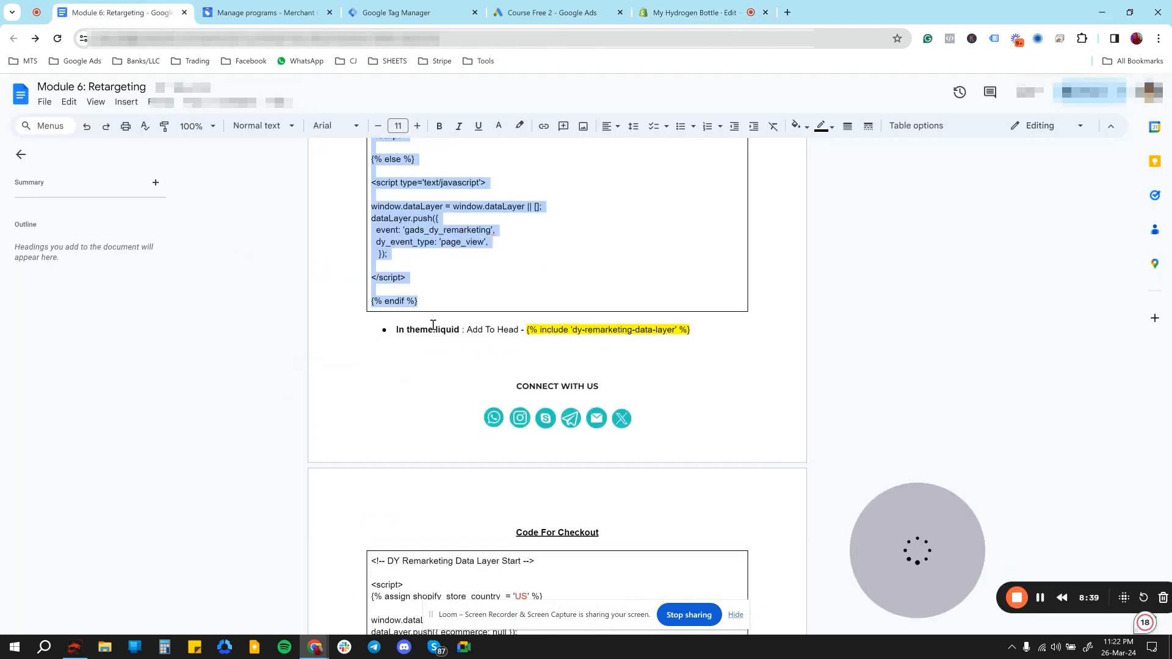
drag(409, 330, 520, 331)
drag(700, 330, 529, 335)
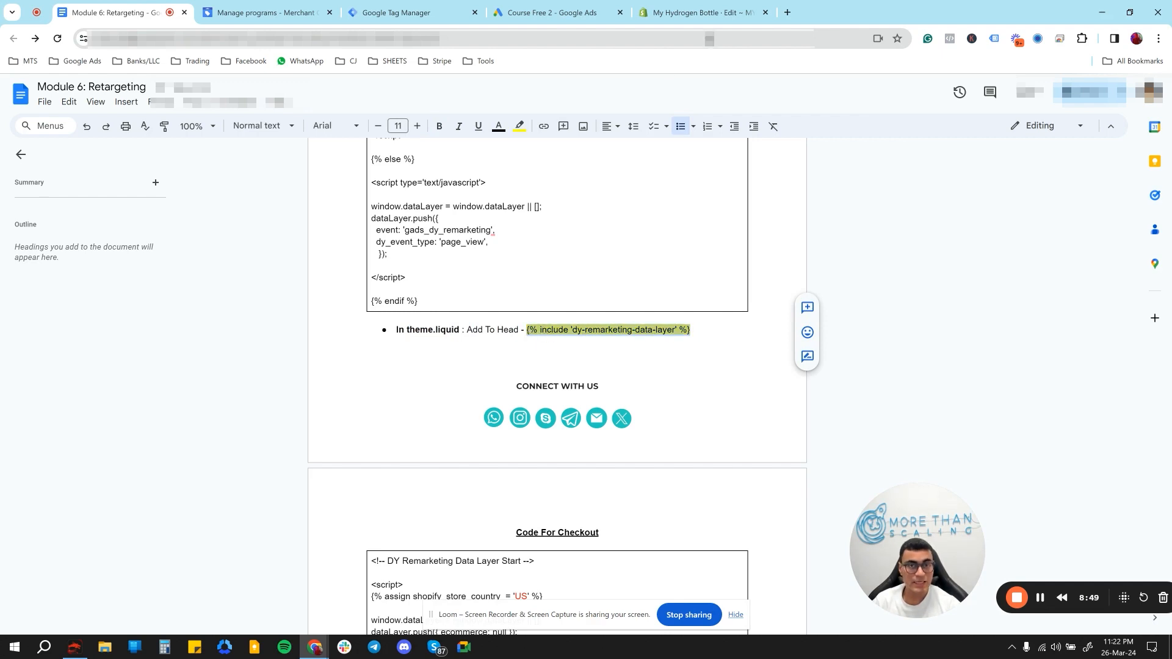
click(701, 18)
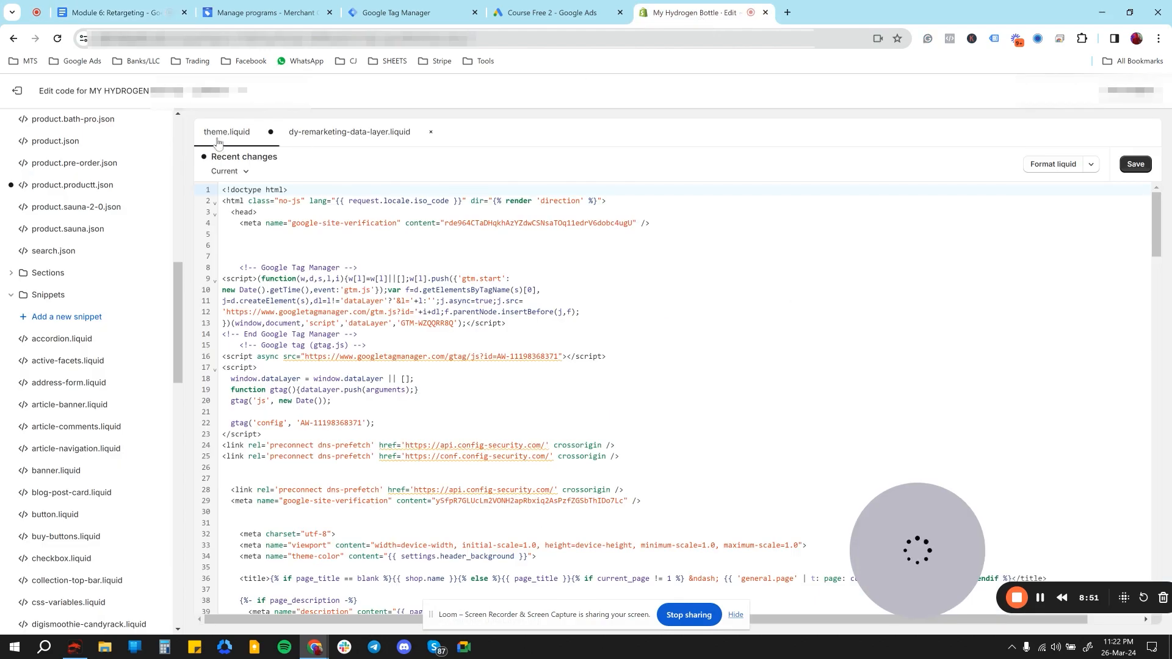
- Remove two blank lines above the Google Tag Manager code in theme.liquid and insert {% include 'dy-remarketing-data-layer' %} below the End Google Tag Manager comment
click(265, 214)
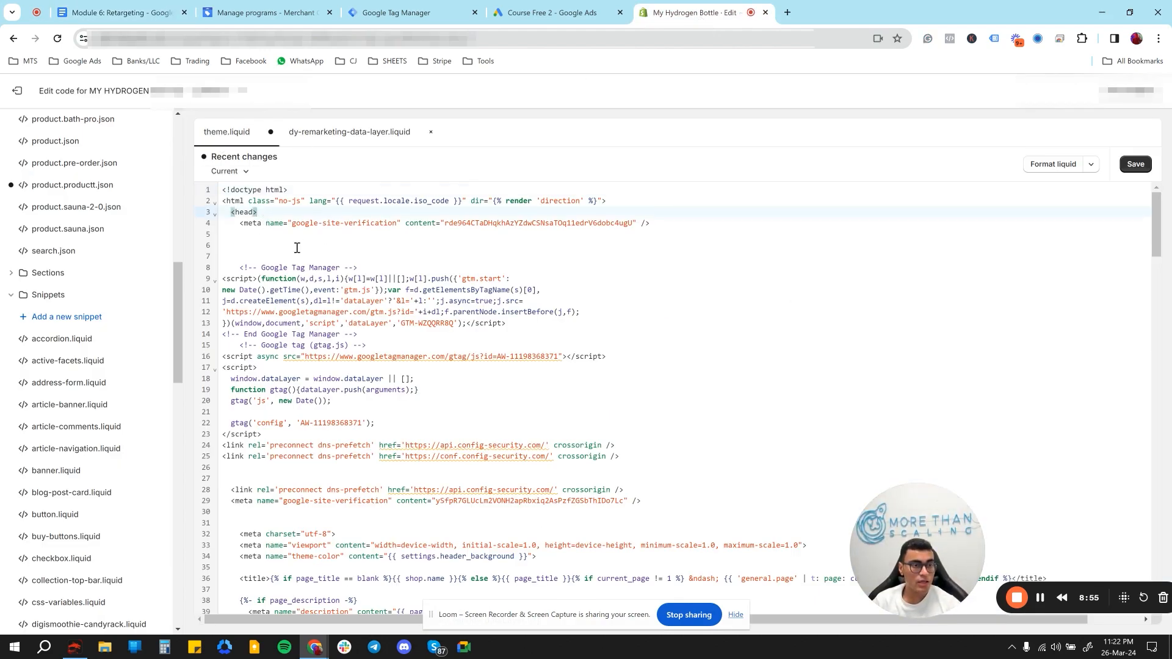
click(268, 247)
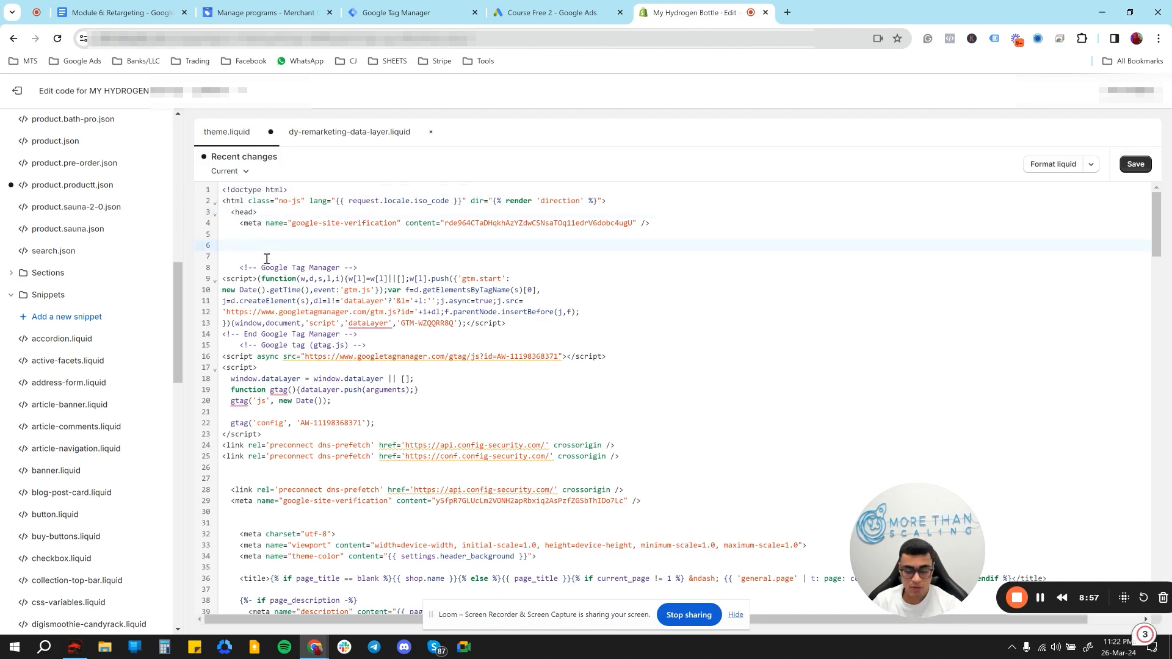
key(BackSpace)
key(BackSpace)
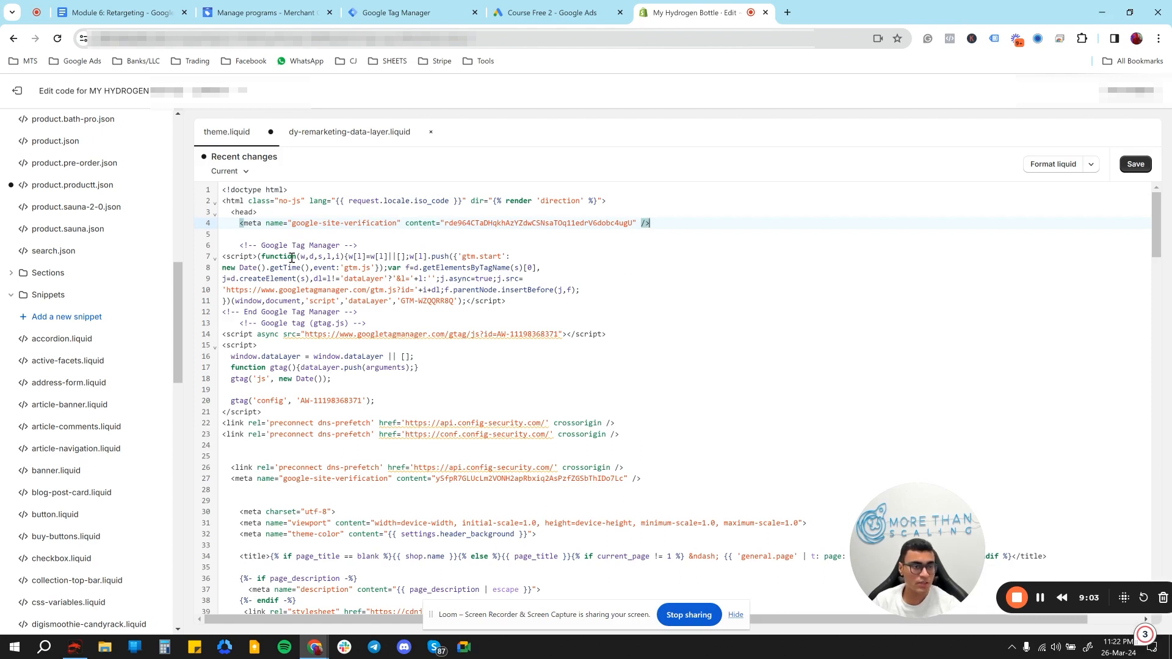
click(372, 312)
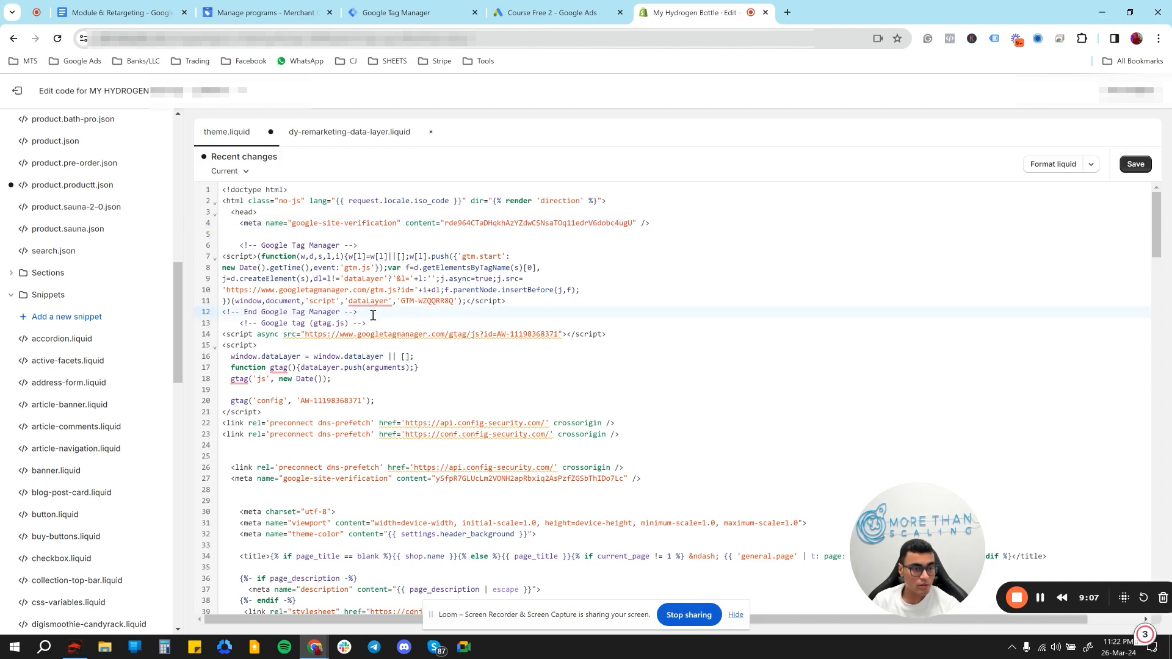
key(Return)
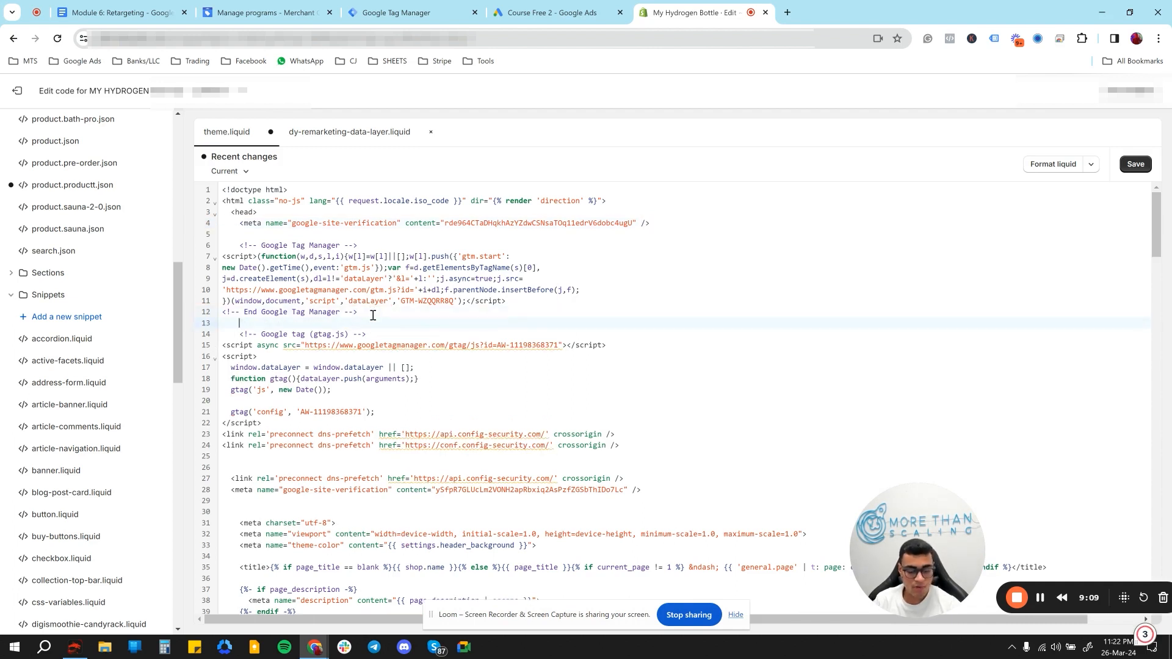
text({% include 'dy-remarketing-data-layer' %})
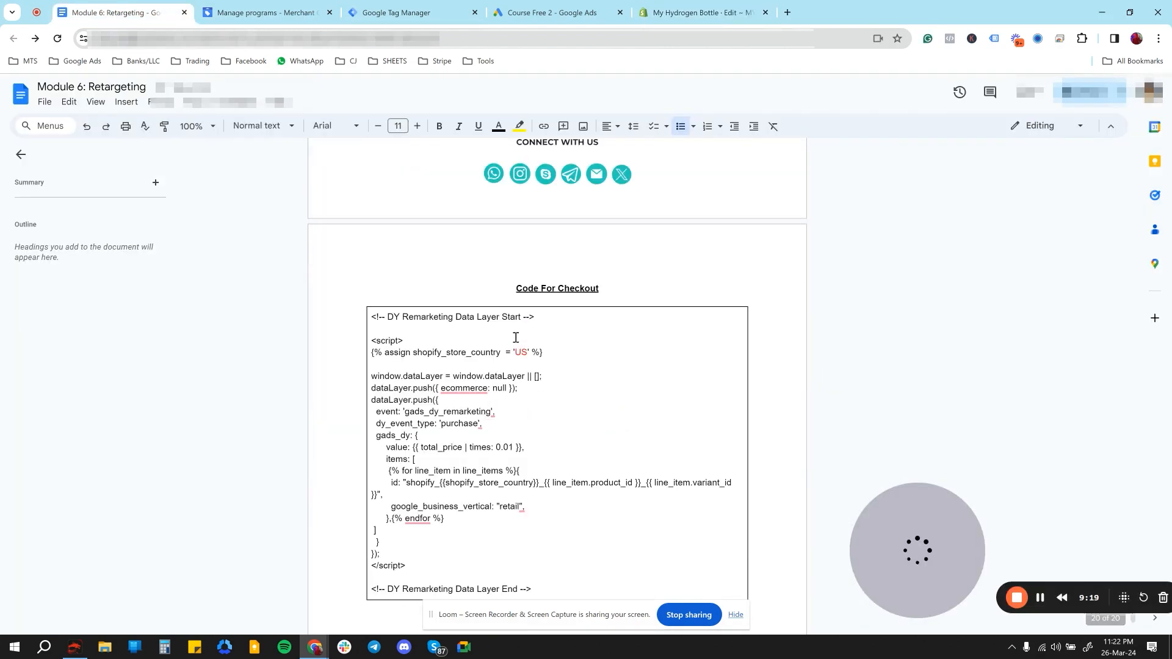
- Switch to the retargeting document and copy the complete DY Remarketing Data Layer code under Code For Checkout
drag(516, 288, 604, 288)
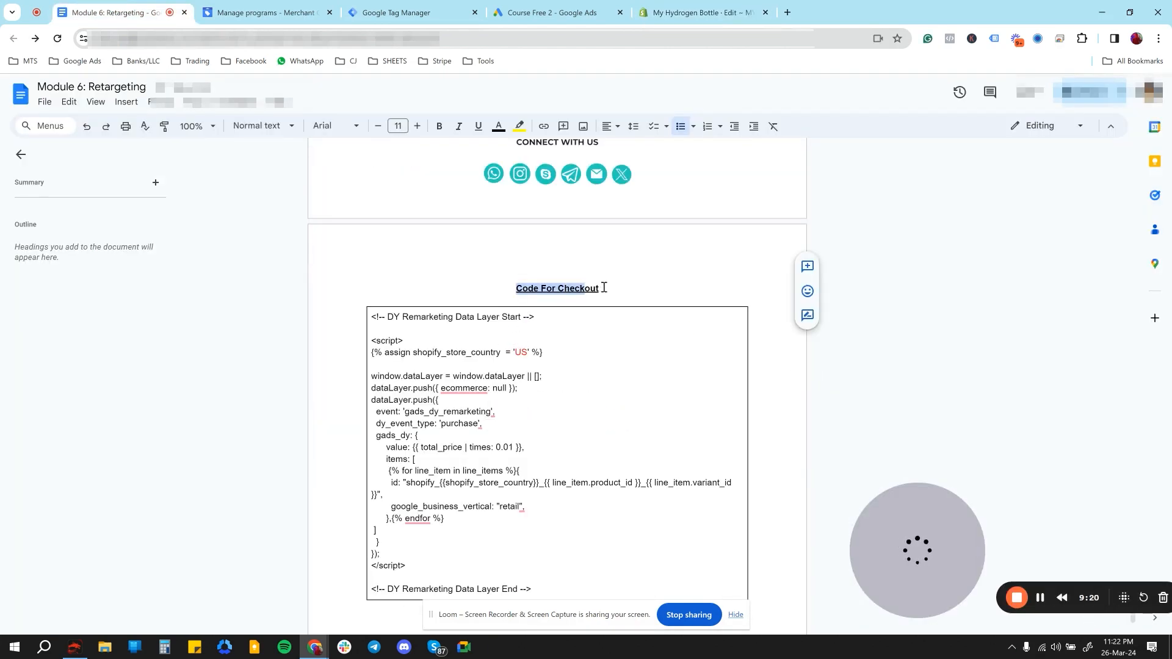
scroll(537, 366, down, 2)
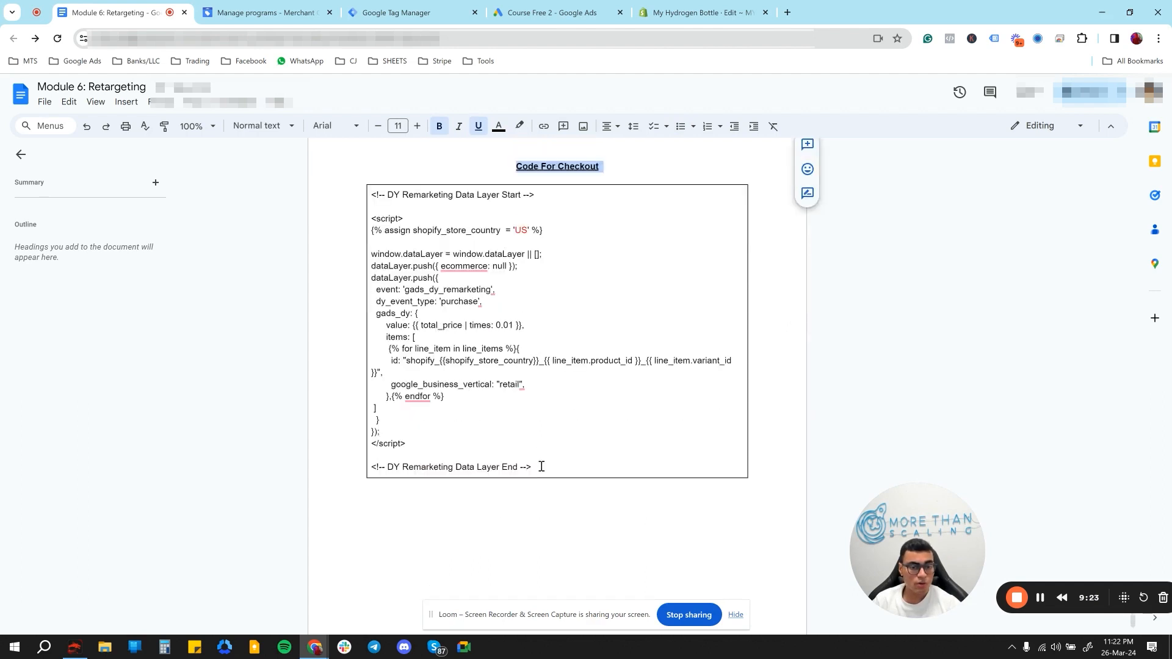
drag(541, 467, 375, 197)
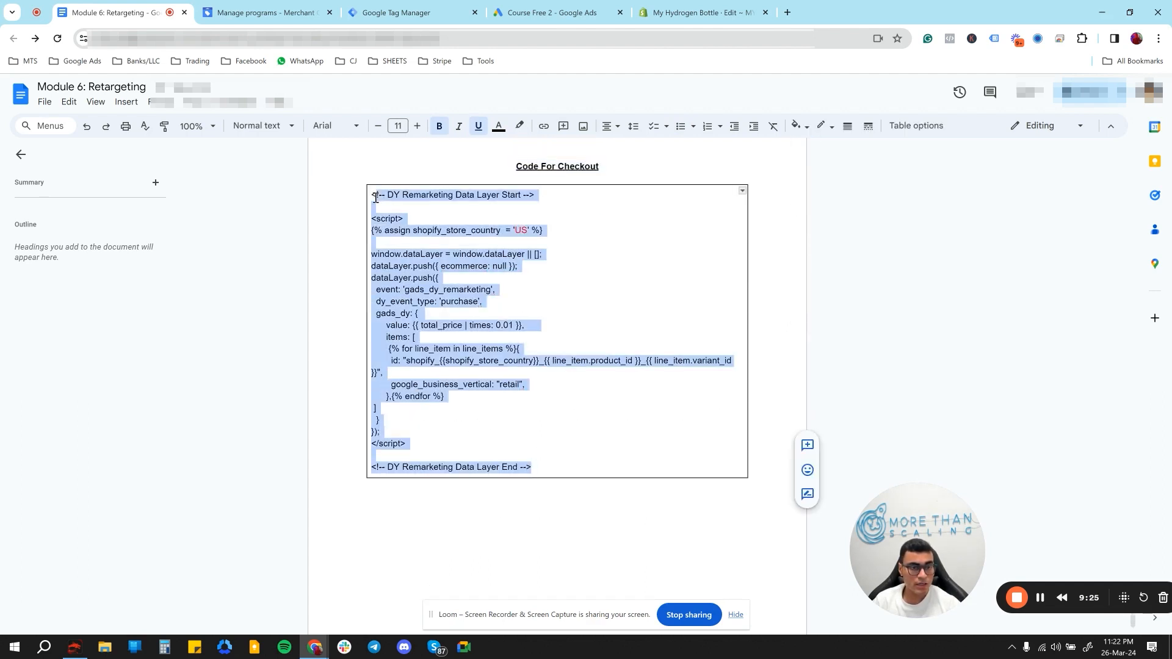
- Switch to the Shopify code editor and exit to the Themes page, discarding the unsaved changes
click(656, 8)
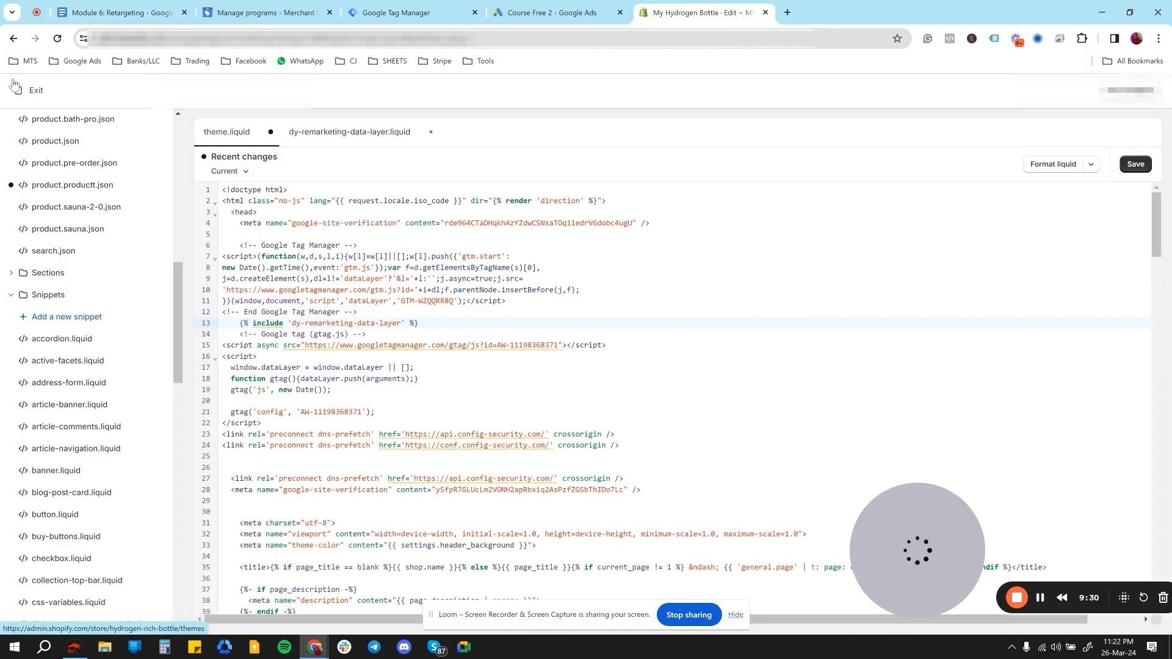
click(30, 89)
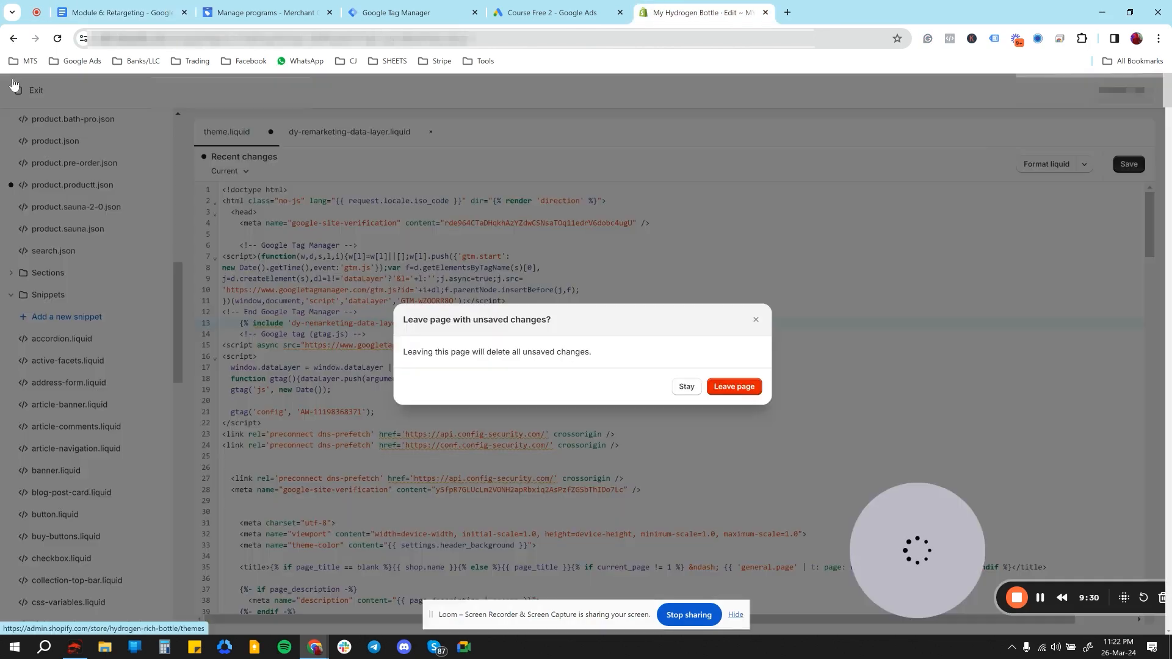
click(736, 387)
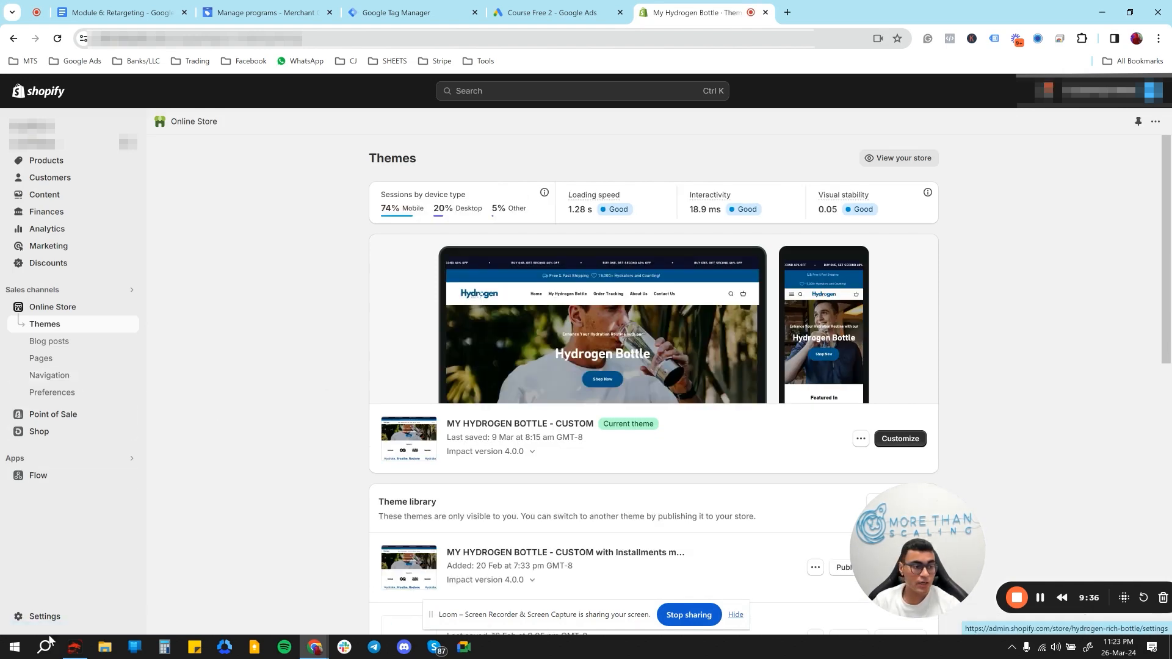
- Open the store's Checkout settings and place the cursor at the end of the Order status page's Additional scripts
click(58, 618)
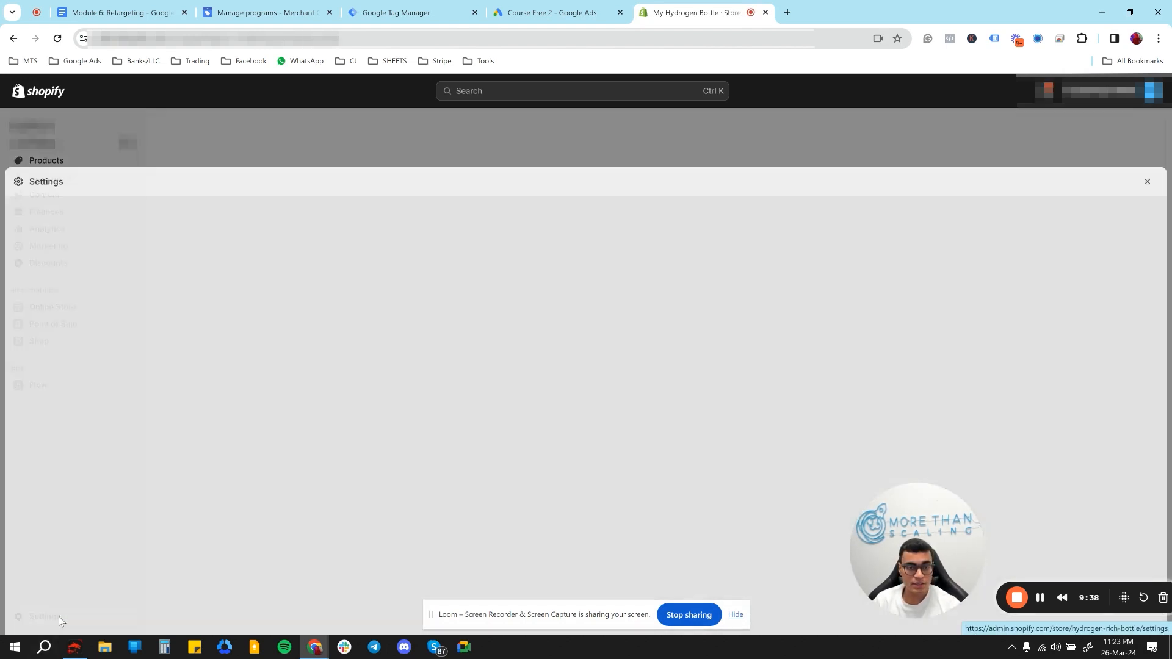
click(376, 314)
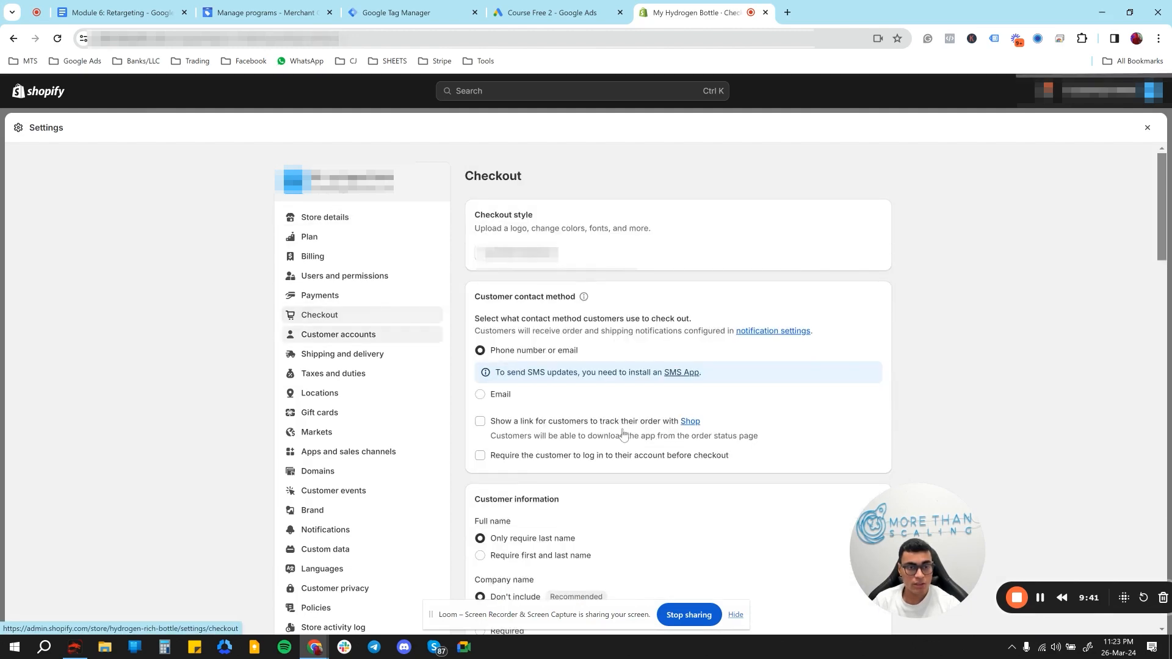
scroll(618, 434, down, 3)
scroll(618, 433, down, 15)
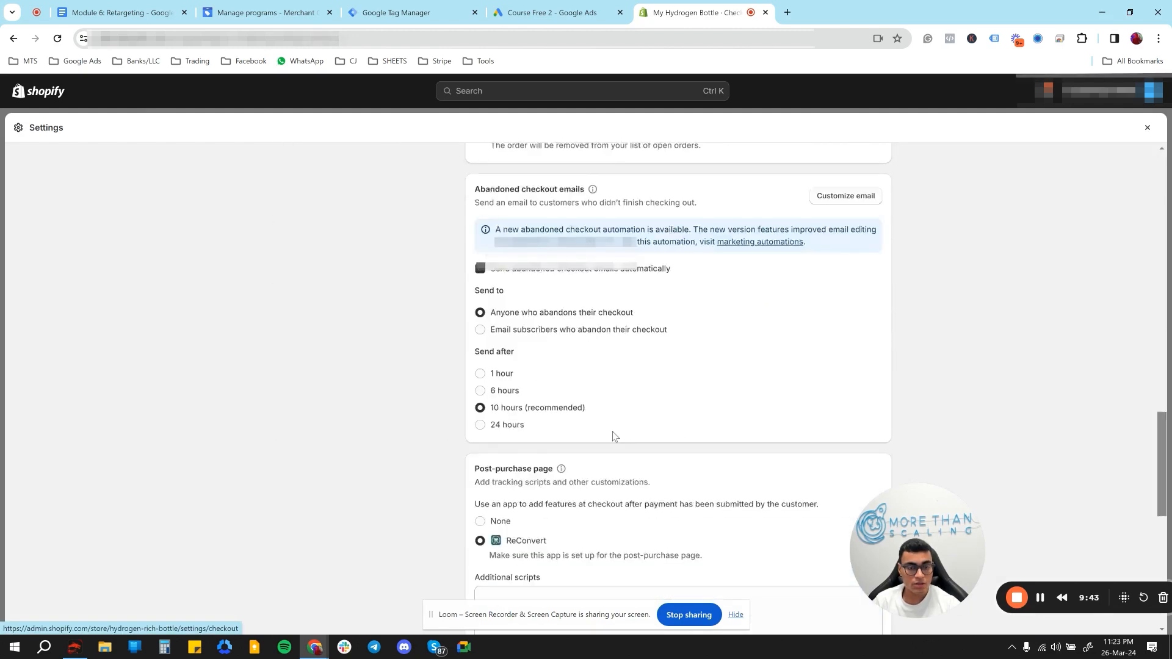
scroll(606, 431, up, 1)
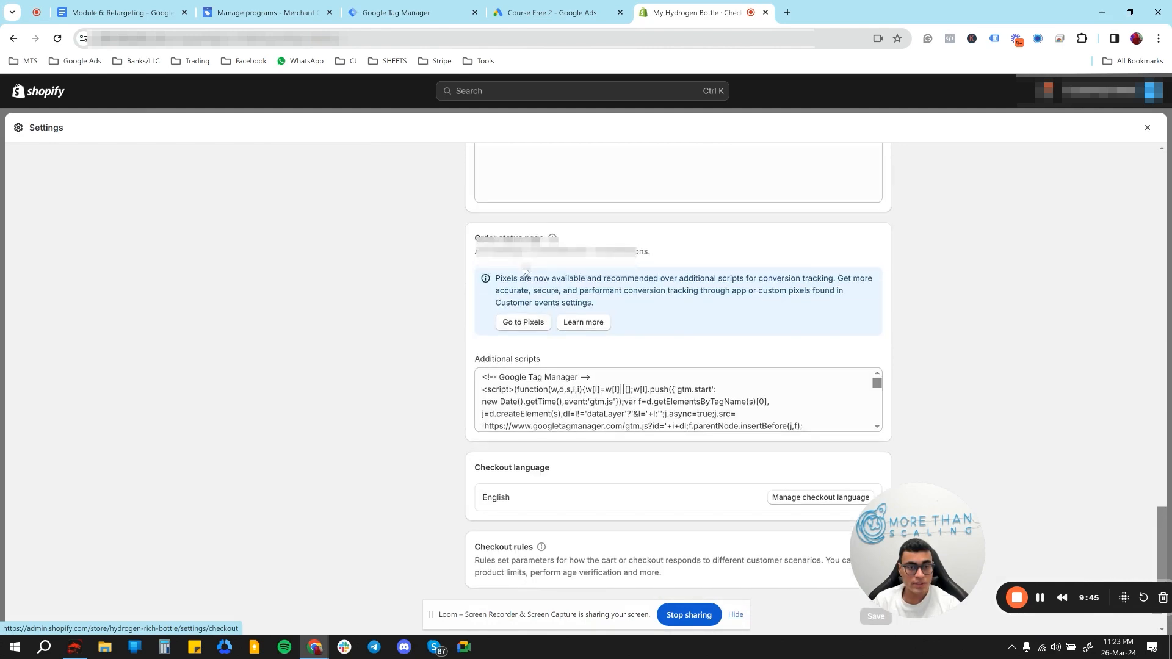
click(828, 418)
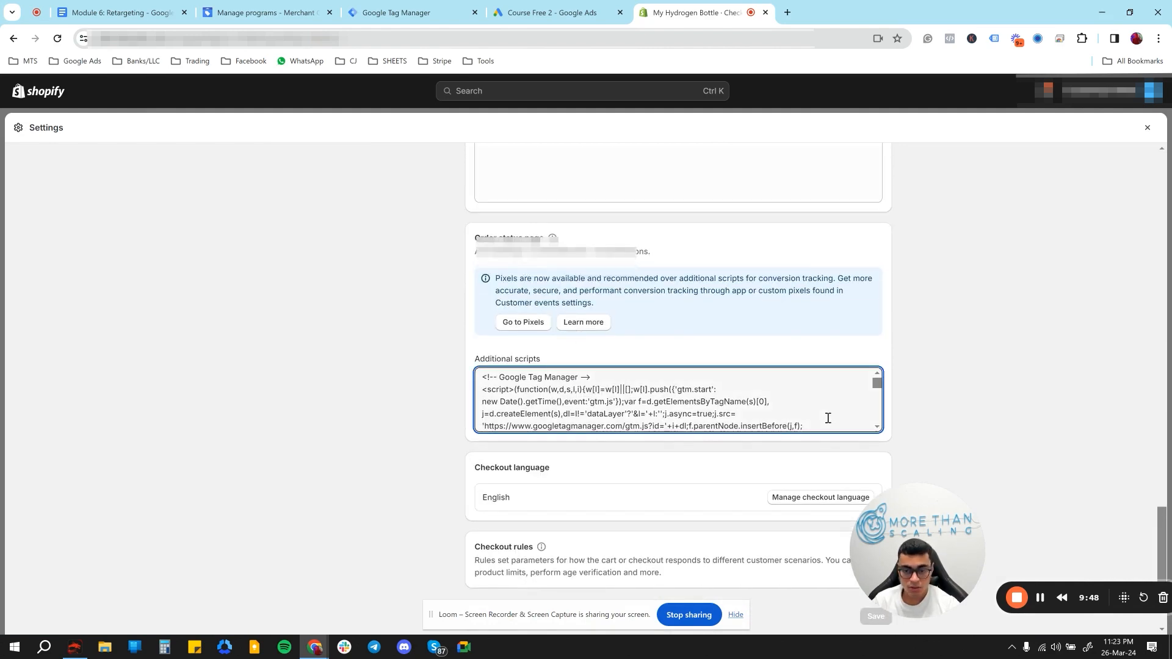
scroll(828, 418, down, 5)
scroll(828, 418, down, 5)
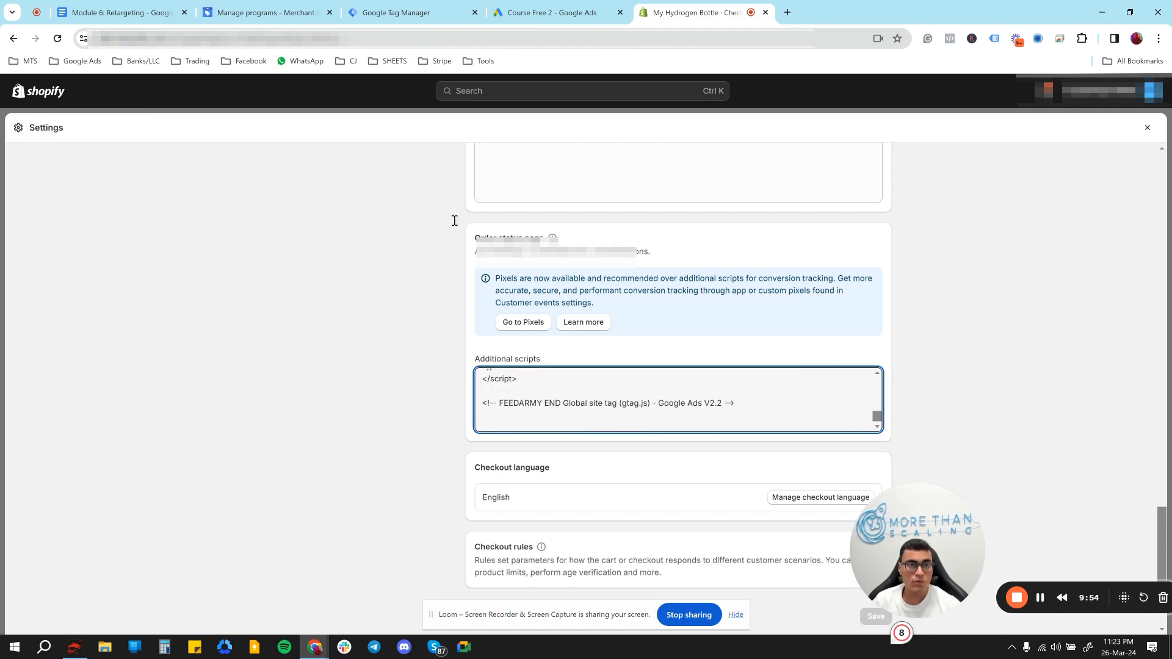
- Check the Code For Checkout listing in the retargeting document and return to the Shopify Checkout settings
click(122, 12)
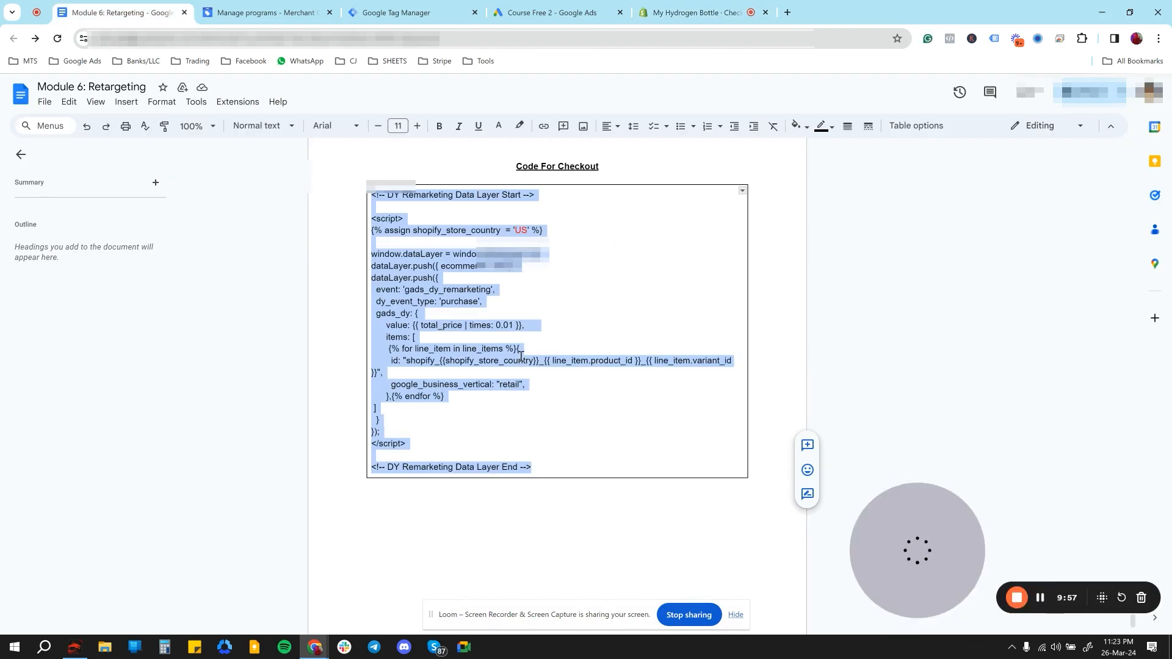
click(702, 12)
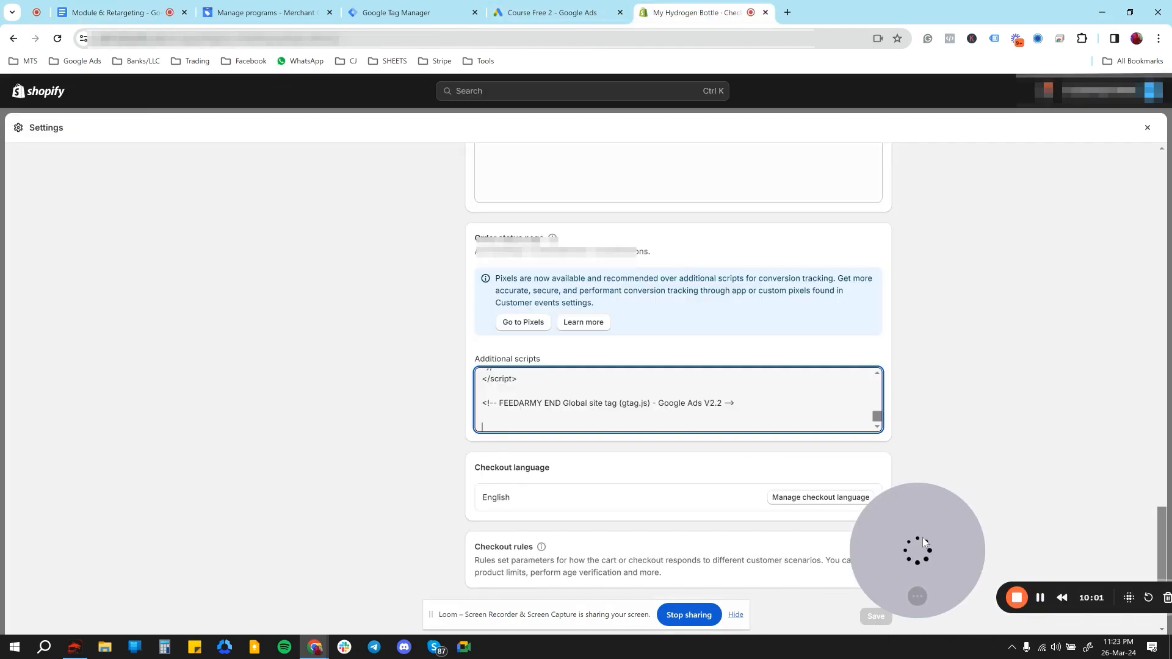
drag(923, 538, 966, 426)
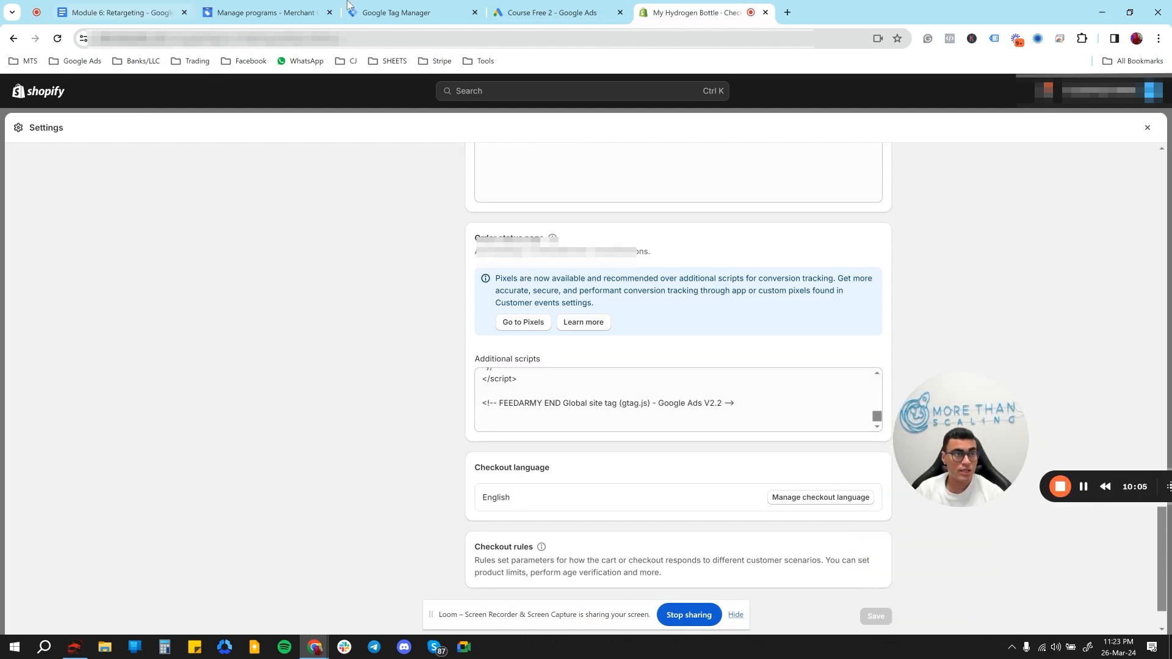
- Switch to Google Tag Manager, enable sending dynamic remarketing event data for the tag and set the Conversion Label to D RMK BONY
click(423, 8)
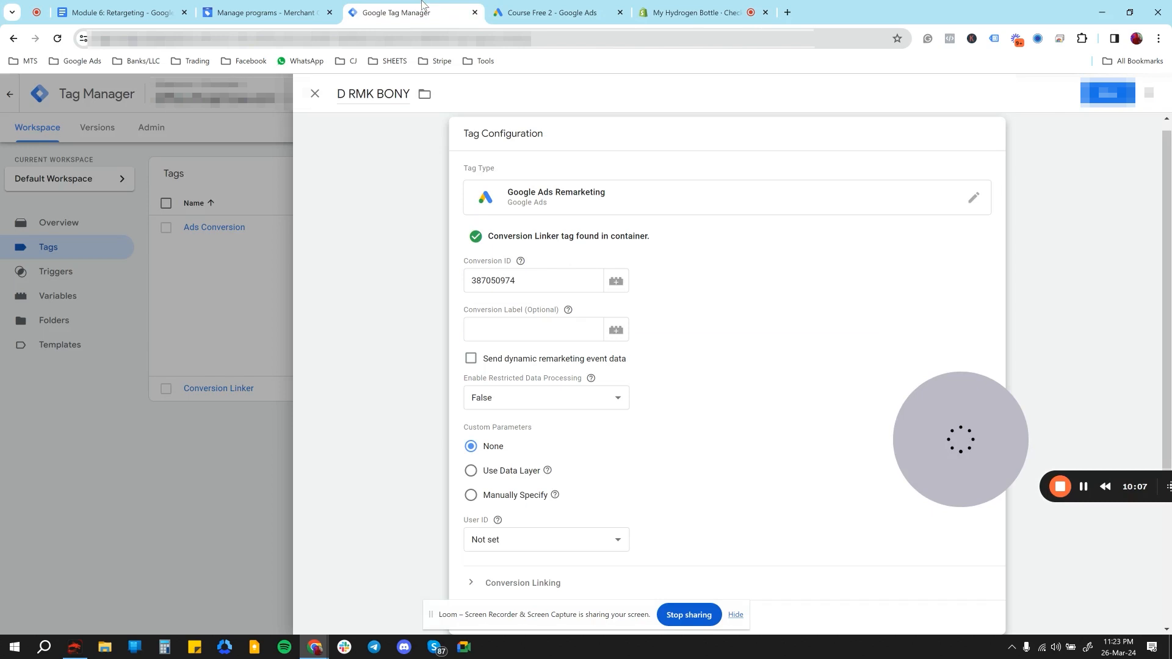
click(526, 364)
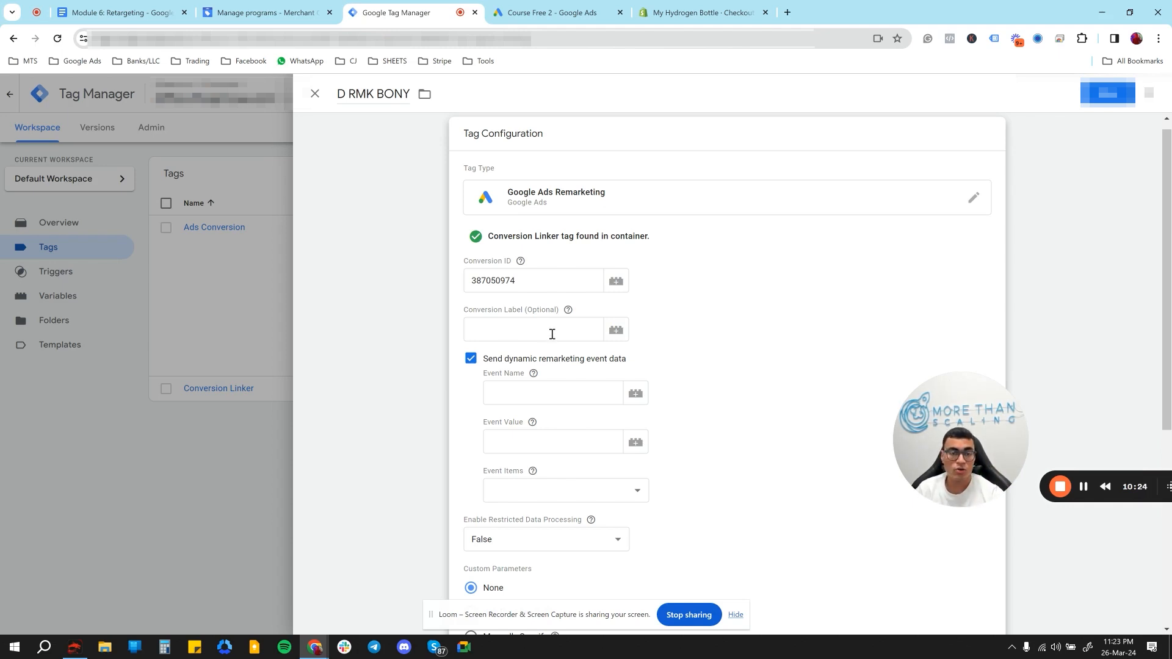
click(552, 394)
click(523, 334)
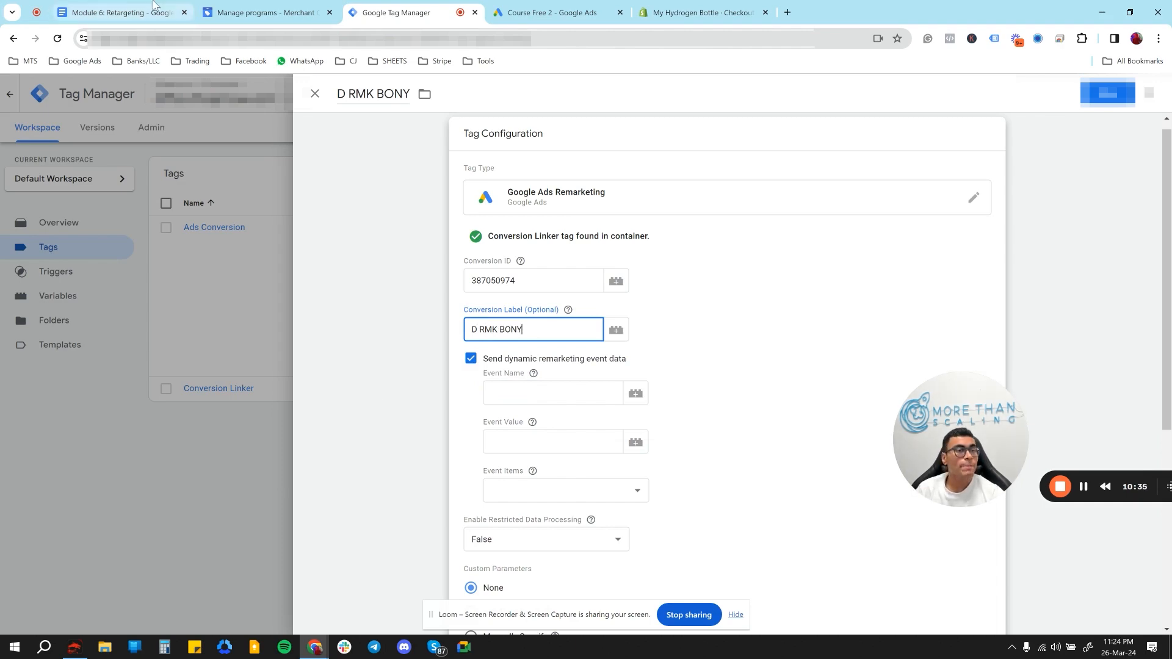
- Switch to the retargeting document and review the event definitions in the snippet code listing
click(135, 9)
scroll(410, 284, up, 8)
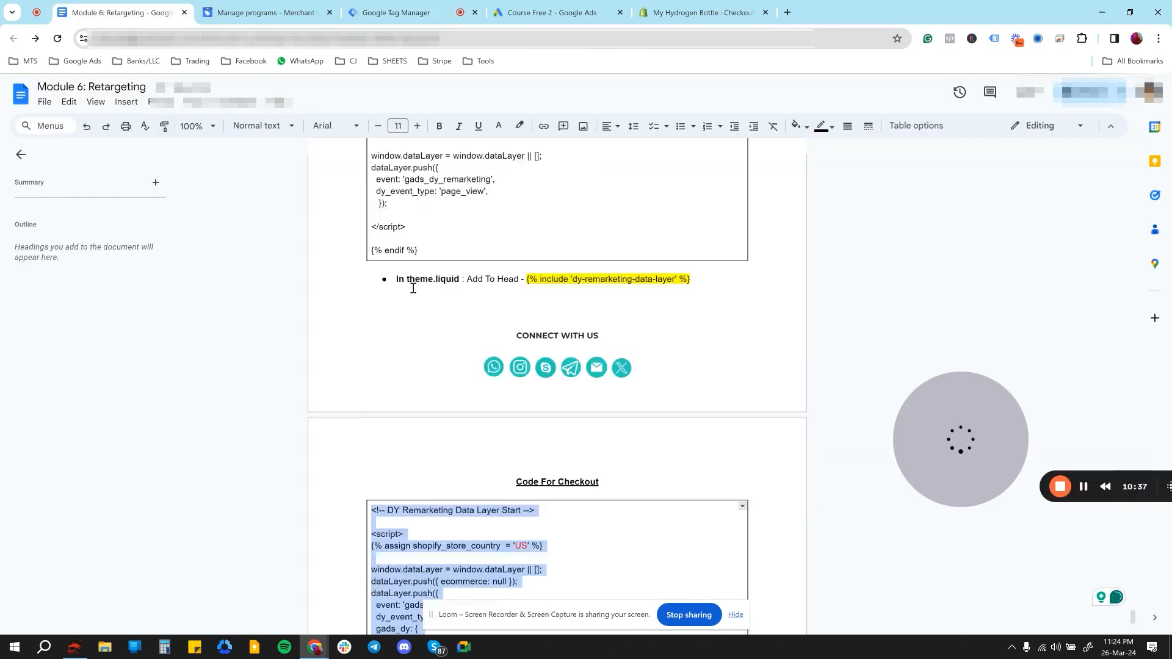
scroll(414, 287, down, 5)
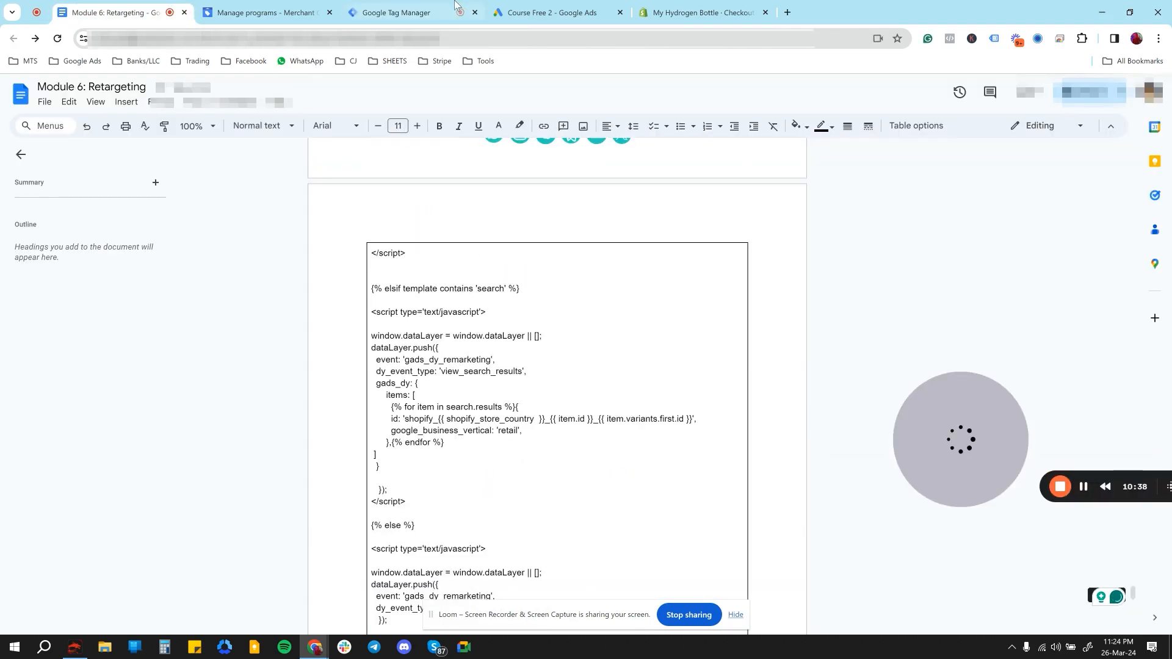
- Examine the dy_event_type entries for the product and cart templates in the retargeting document's snippet code
click(408, 7)
click(532, 395)
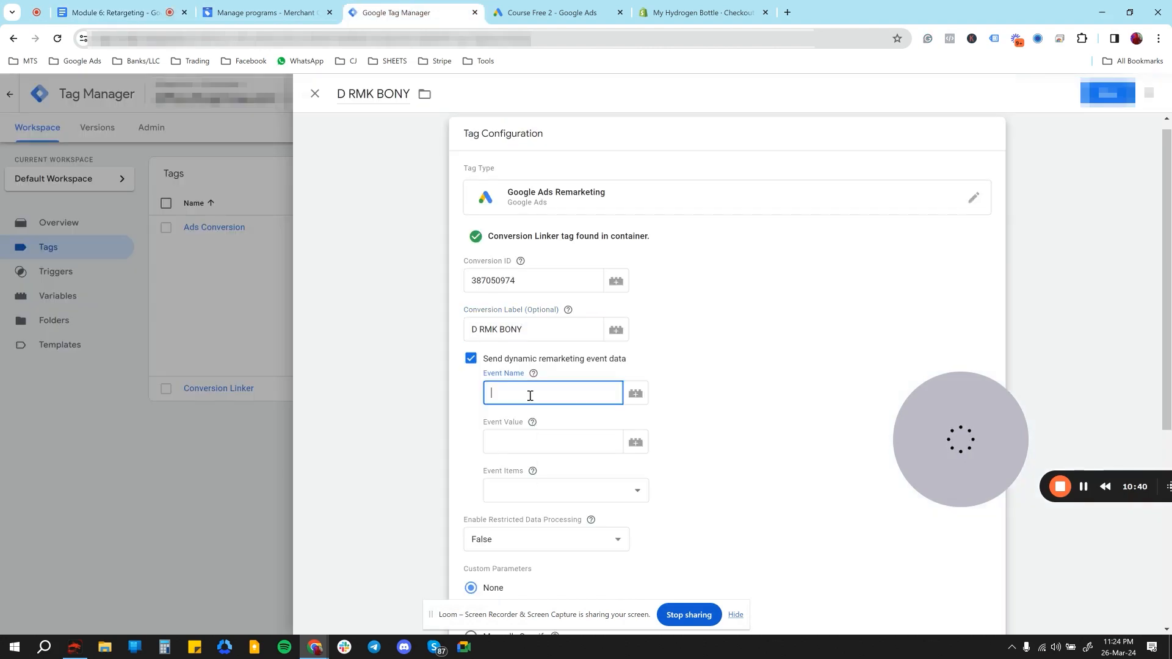
click(135, 11)
scroll(474, 388, up, 5)
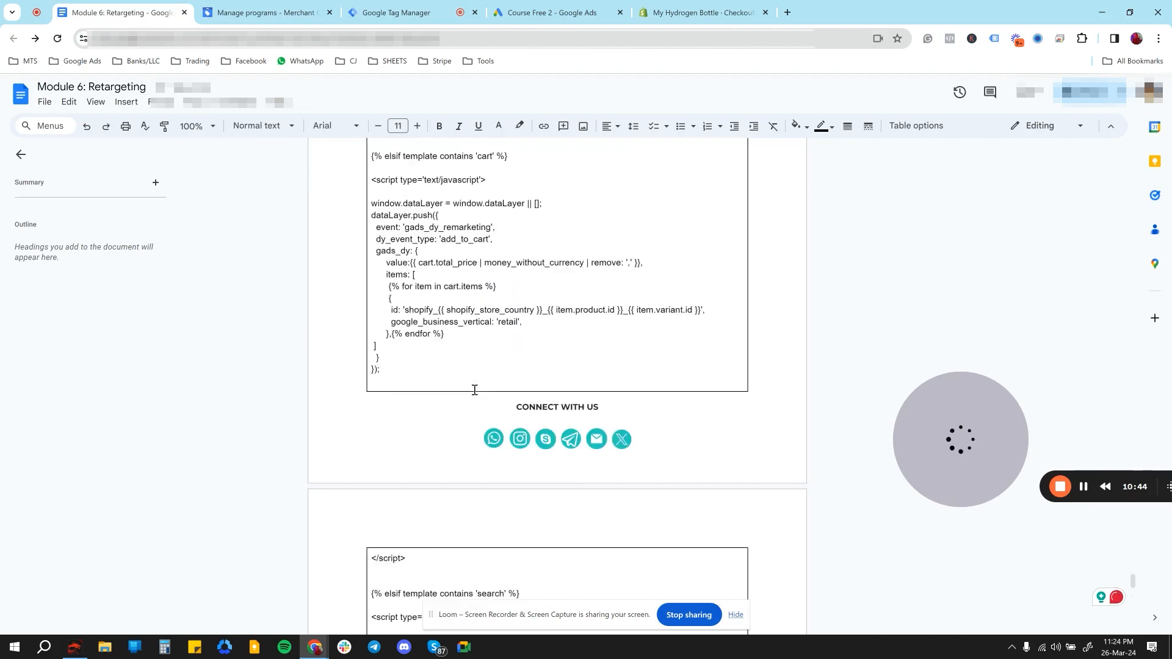
scroll(474, 390, up, 1)
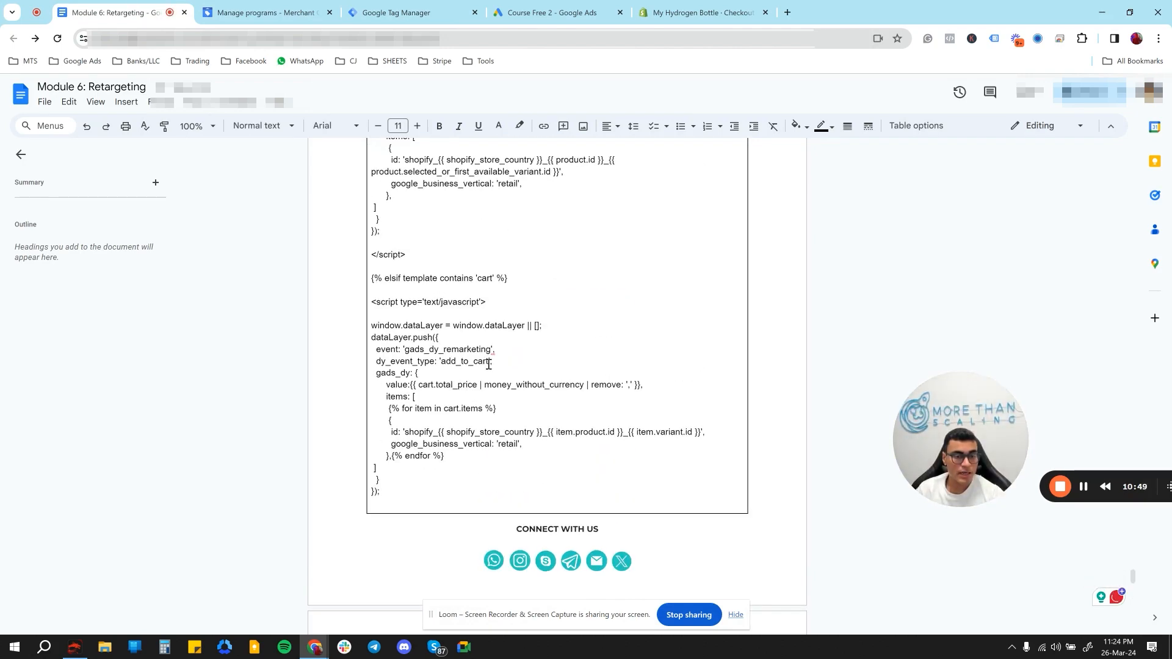
drag(489, 365, 441, 366)
scroll(441, 365, up, 3)
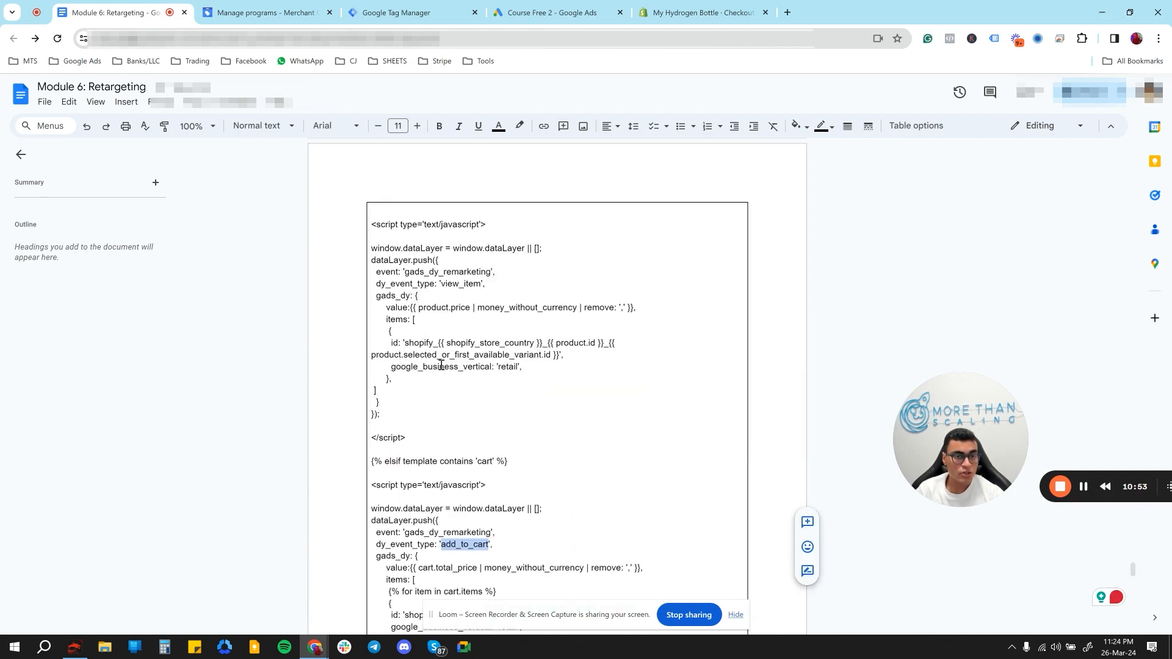
drag(482, 287, 446, 288)
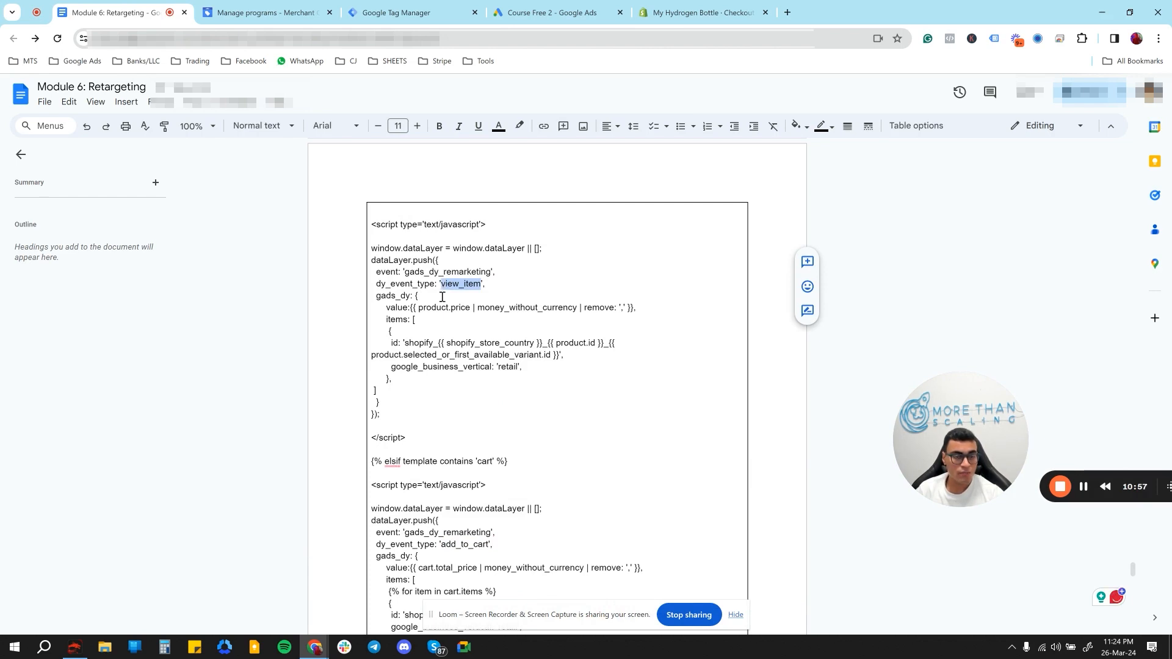
scroll(432, 379, down, 1)
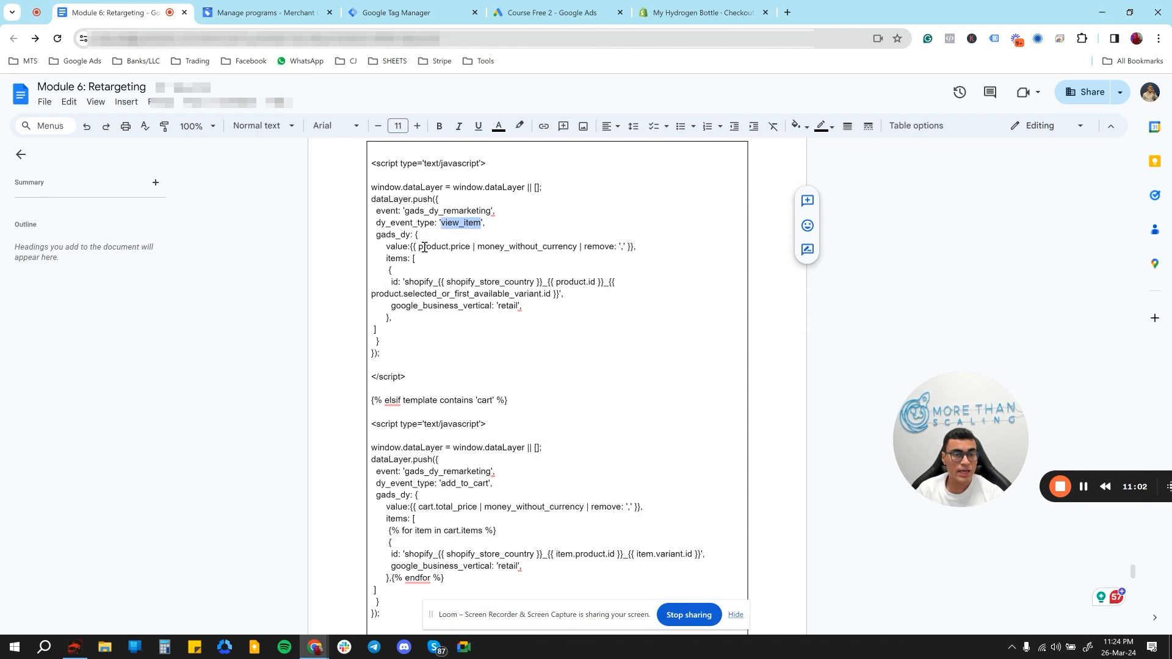
- Switch to Google Tag Manager and create a Data Layer Variable for the tag's Event Name, with dy_event_type as the data layer variable name
click(394, 8)
click(546, 391)
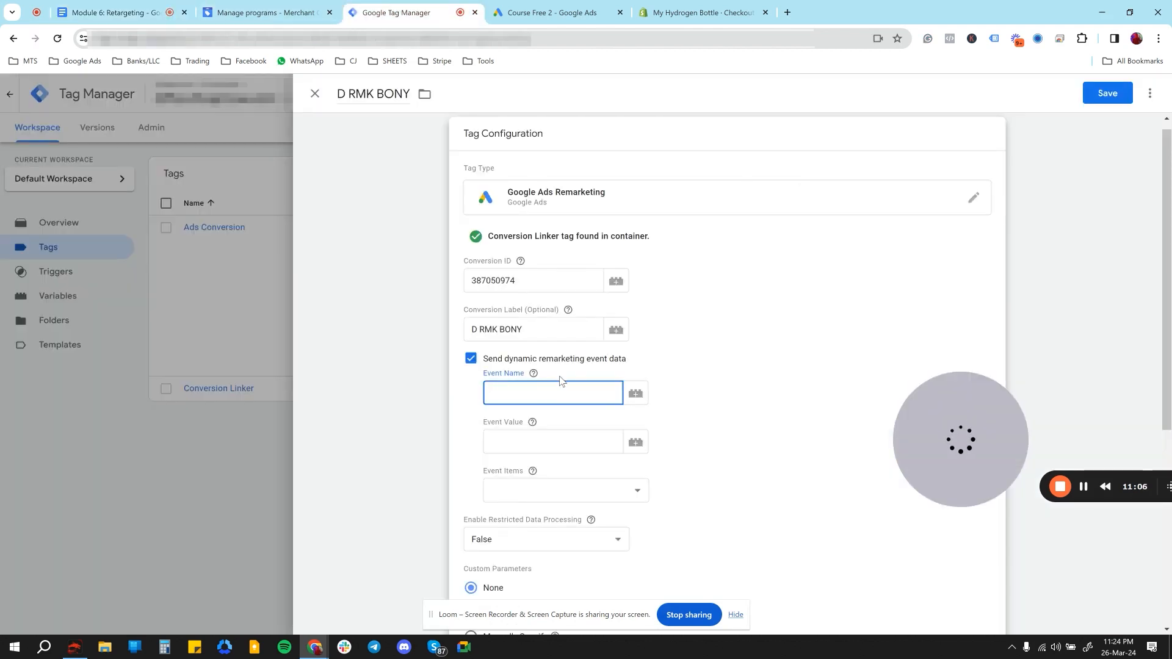
click(637, 395)
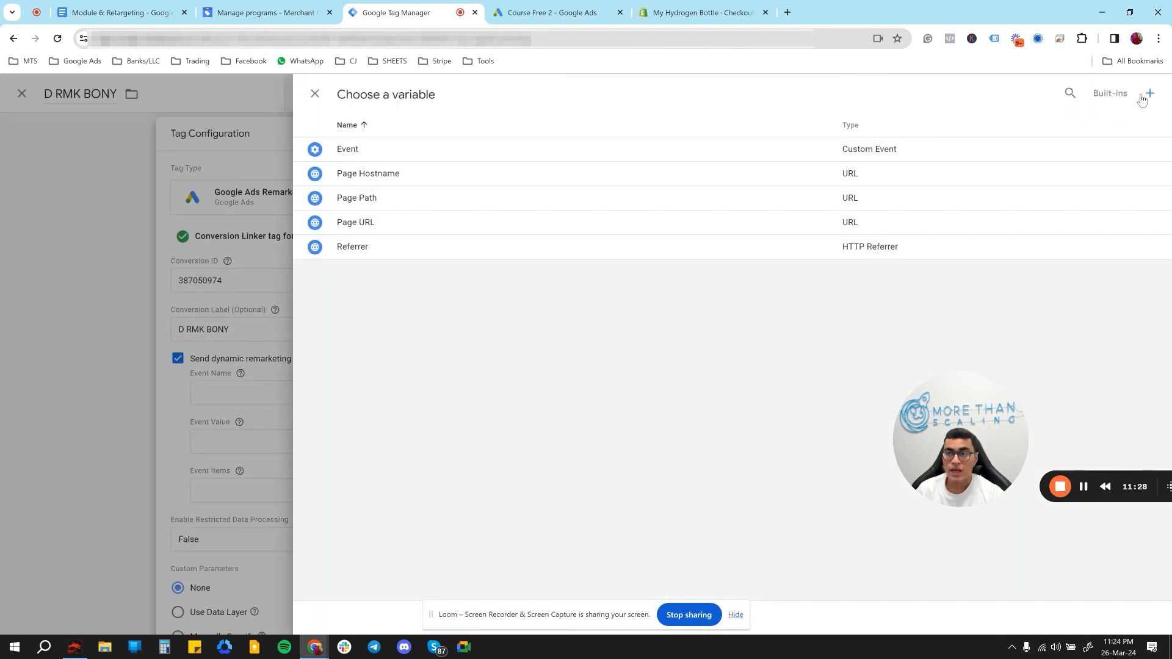
click(1151, 95)
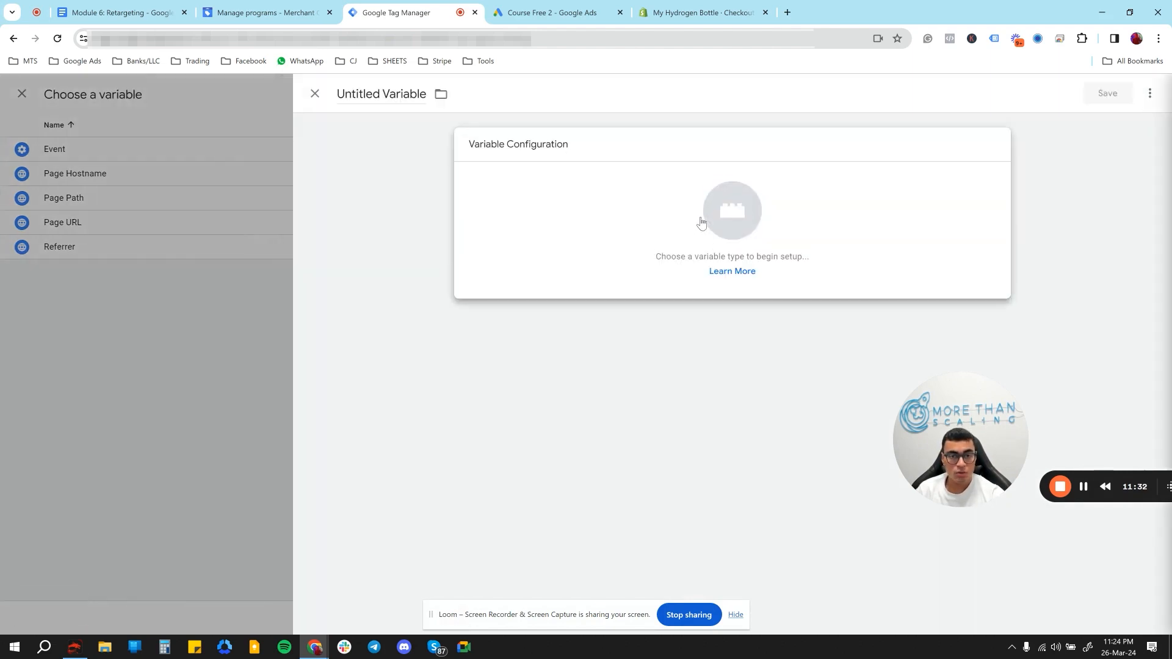
click(700, 221)
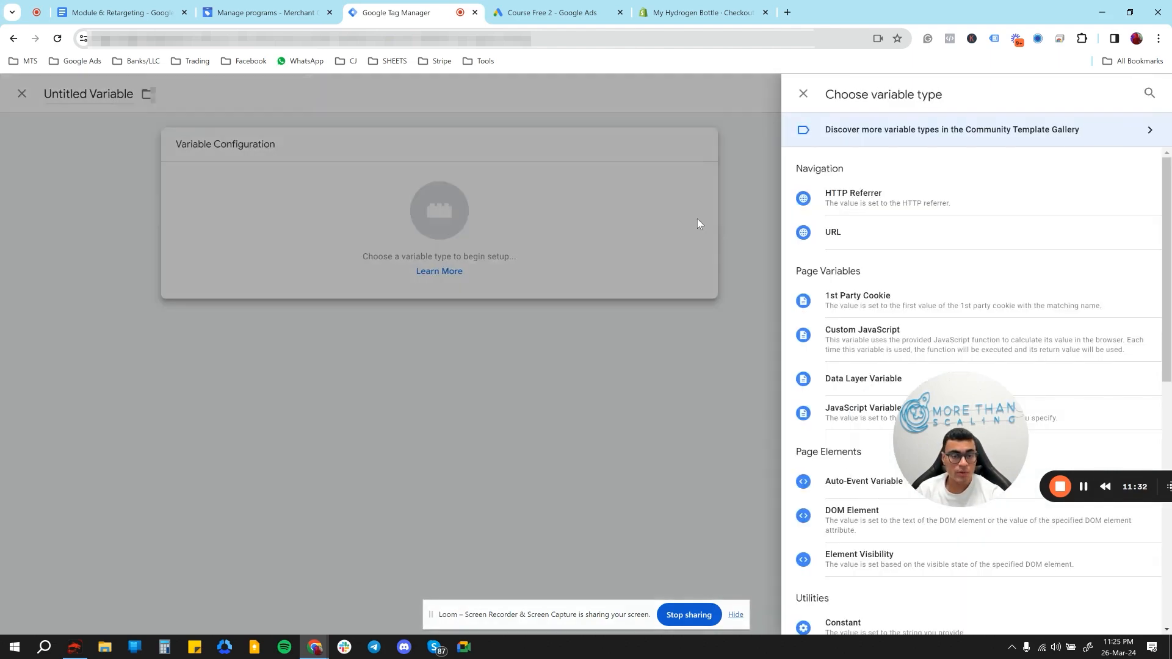
click(834, 385)
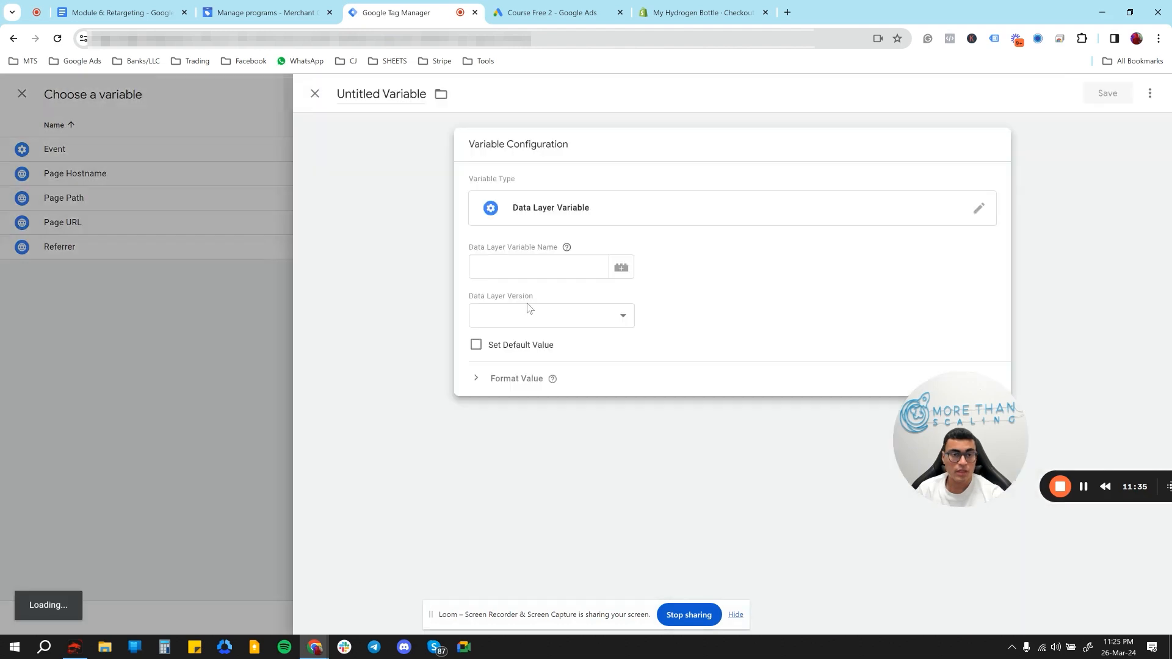
text(dy_event_type)
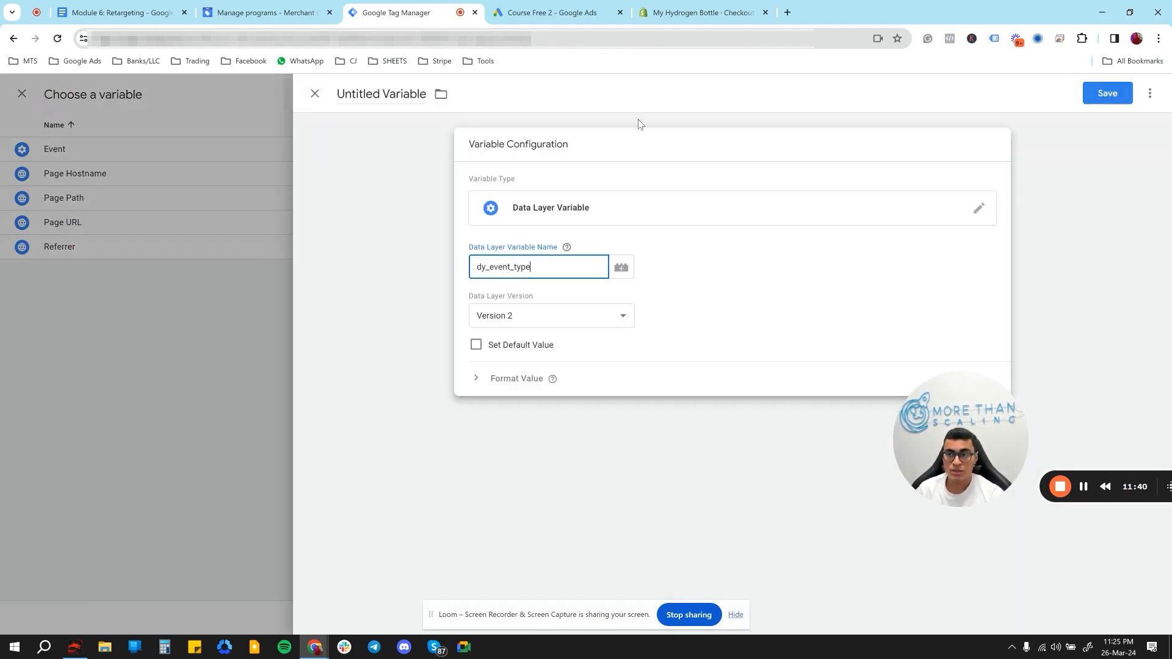
- Title the new variable Event Name and save it into the tag's Event Name
click(390, 88)
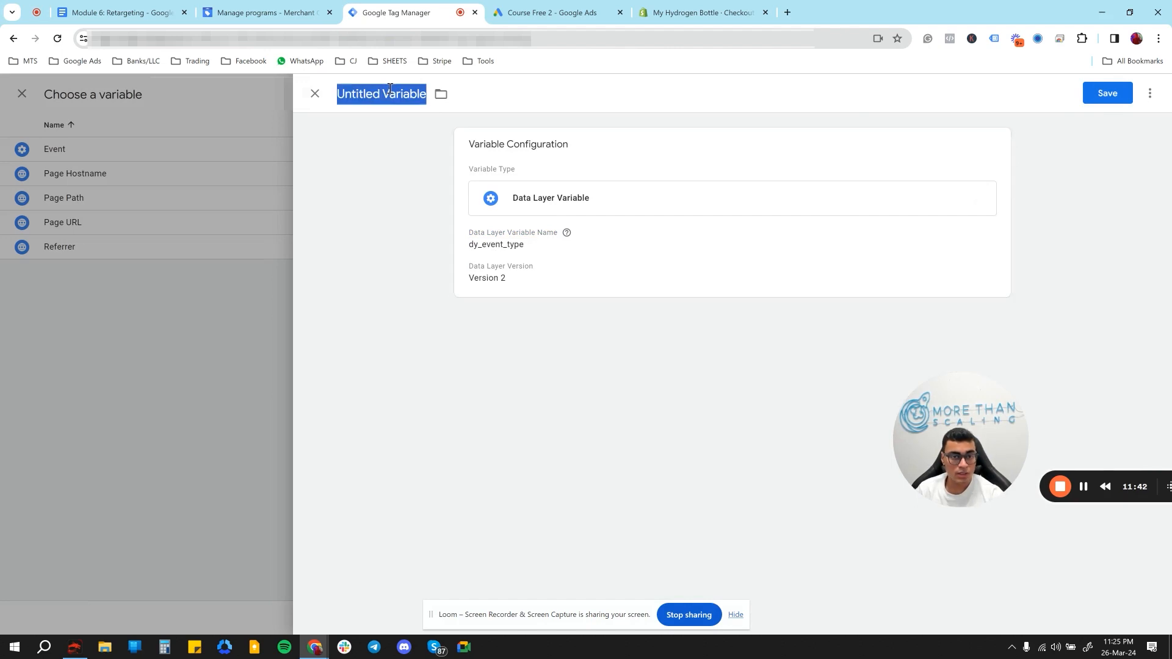
text(Event Name)
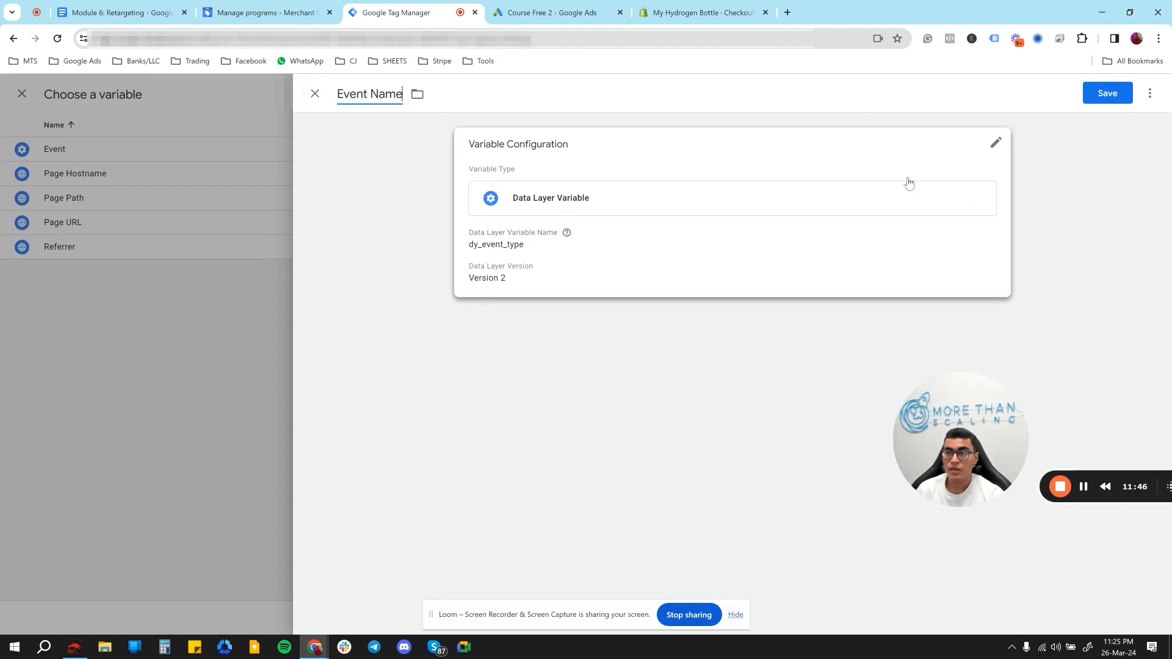
click(1107, 99)
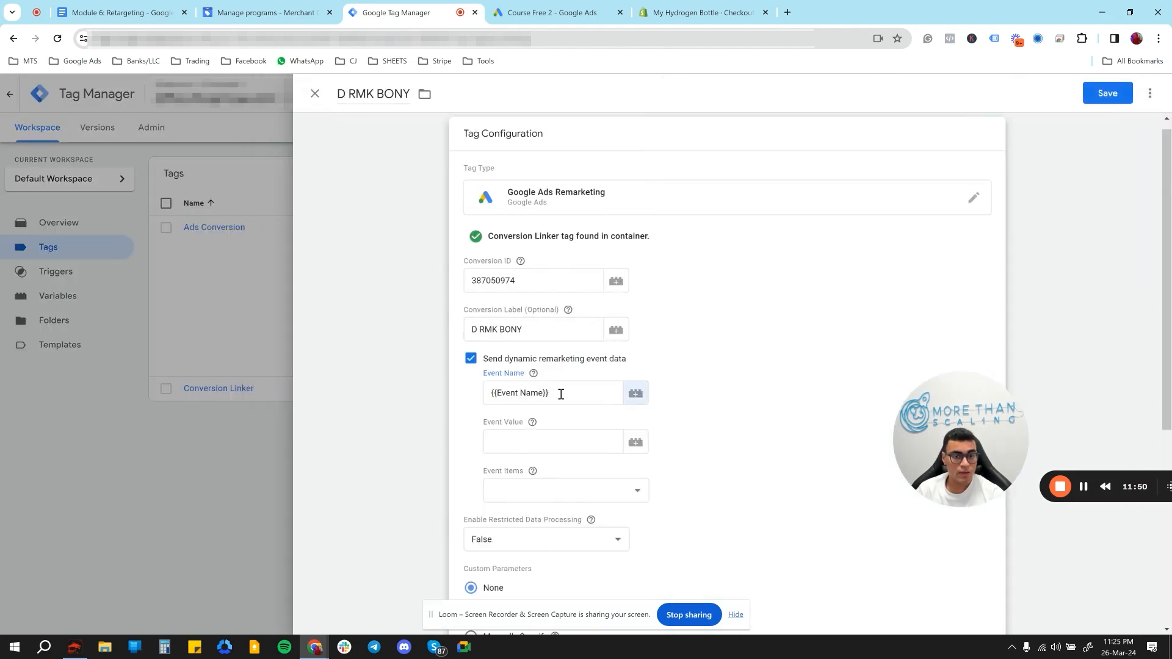
- Switch to the retargeting document and examine the value keys and their gads_dy parent in the snippet code
click(558, 445)
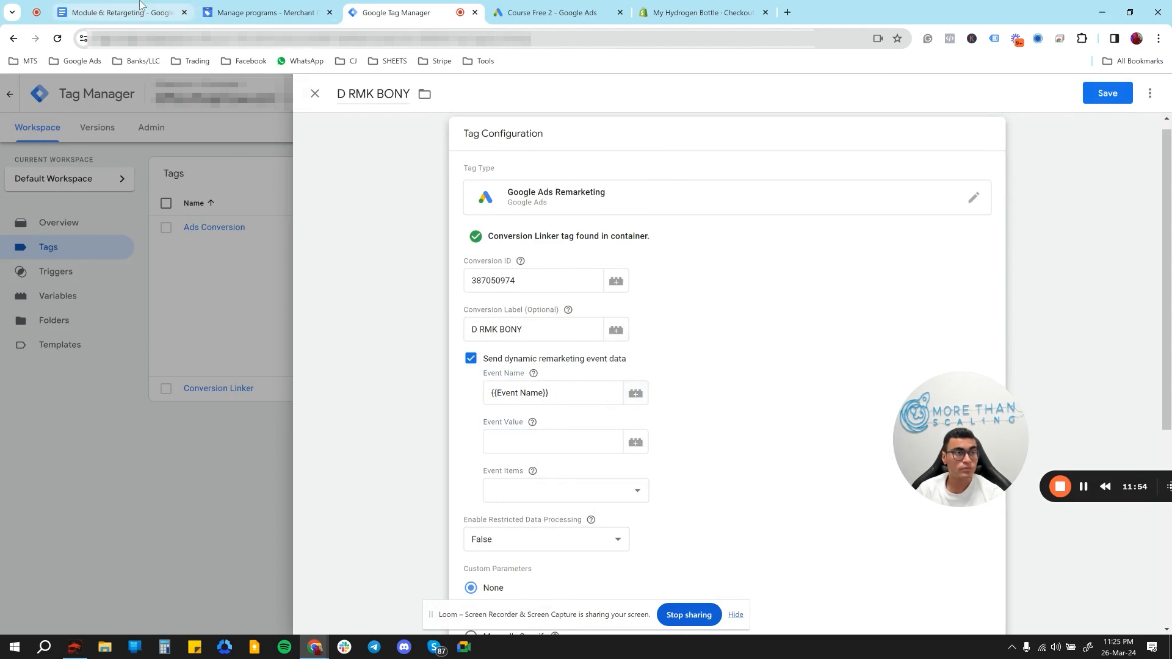
click(116, 12)
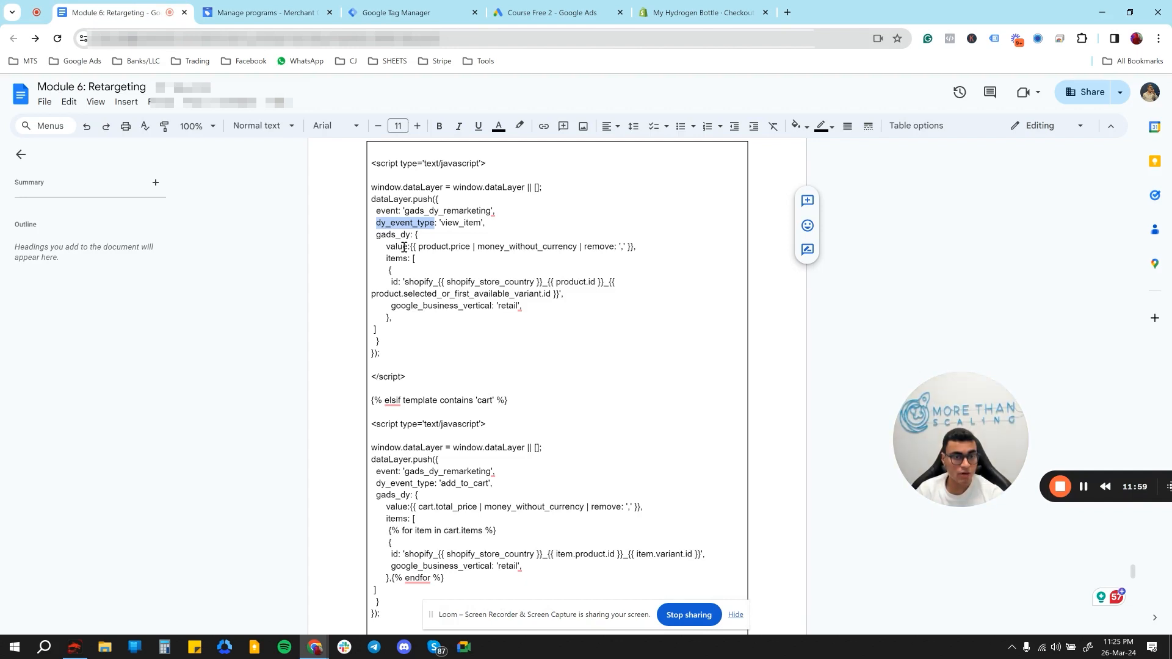
drag(408, 246, 391, 246)
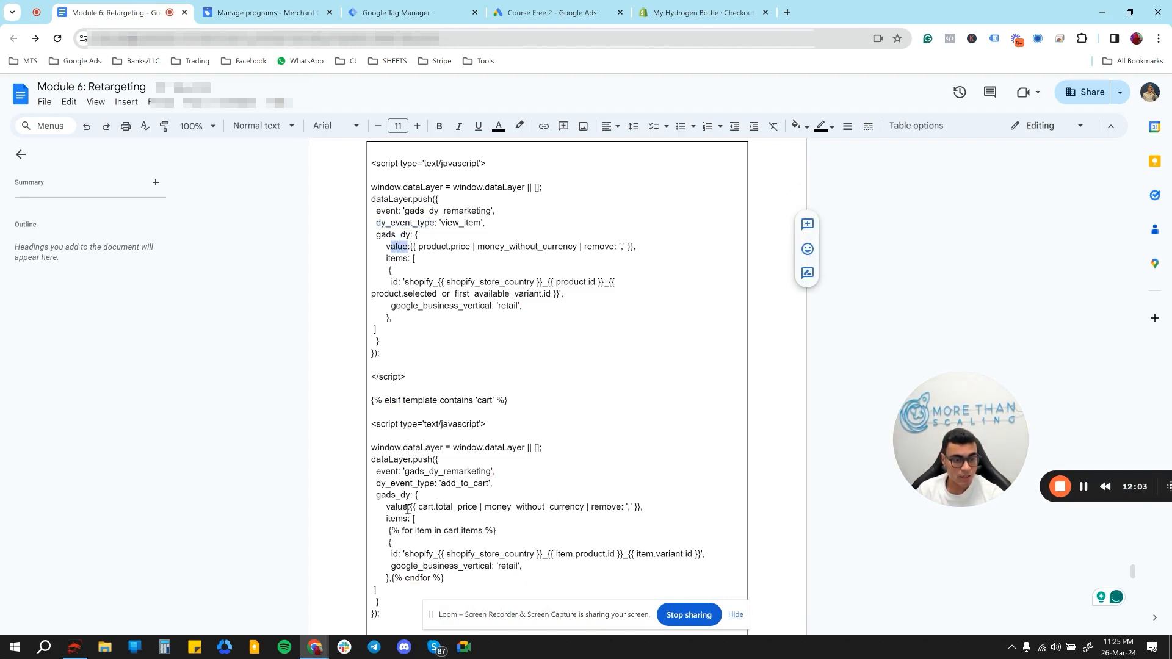
mouse_move(408, 508)
mouse_down()
mouse_move(379, 497)
mouse_move(408, 497)
mouse_up()
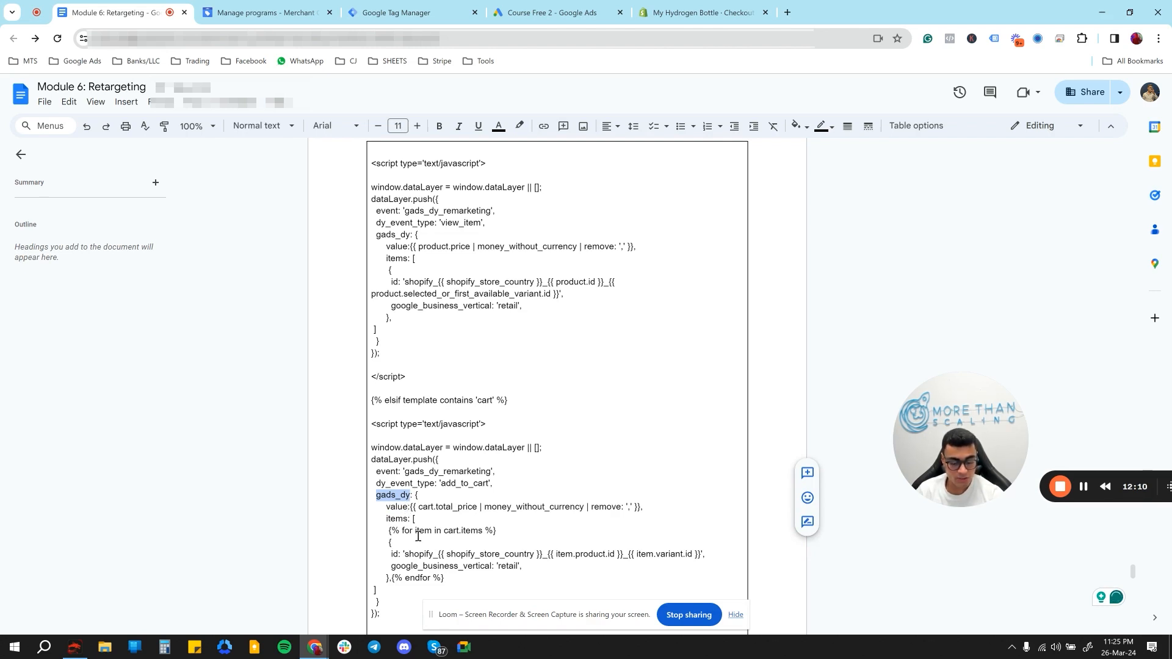
- Return to Google Tag Manager and start a new Data Layer Variable for the tag's Event Value
click(415, 12)
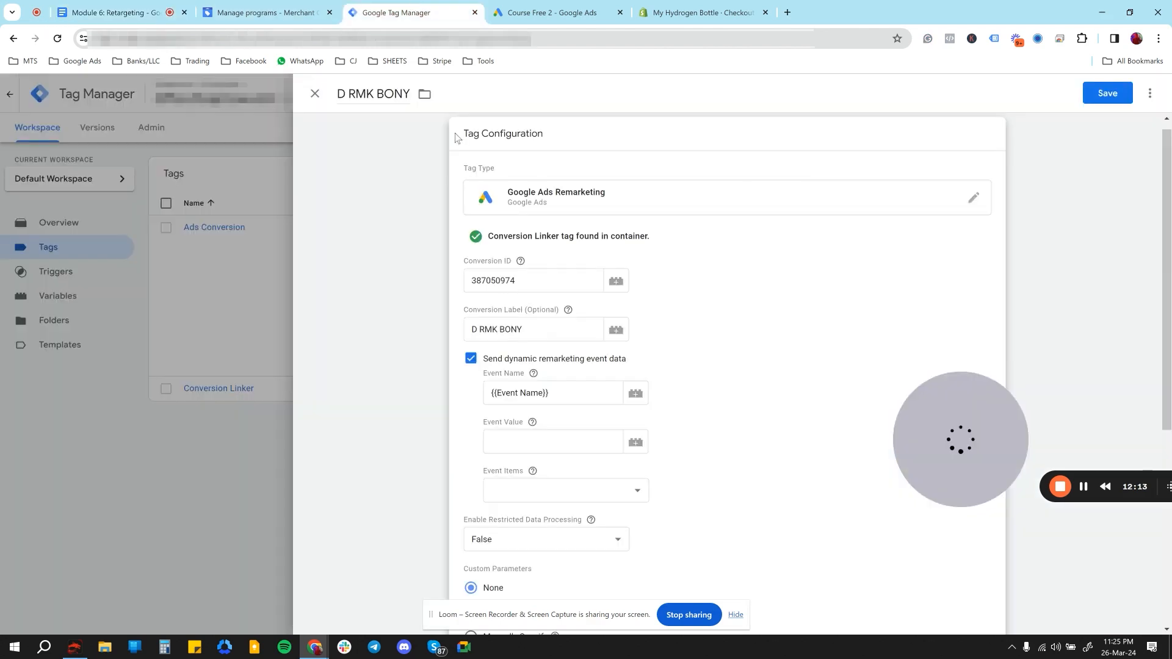
click(642, 450)
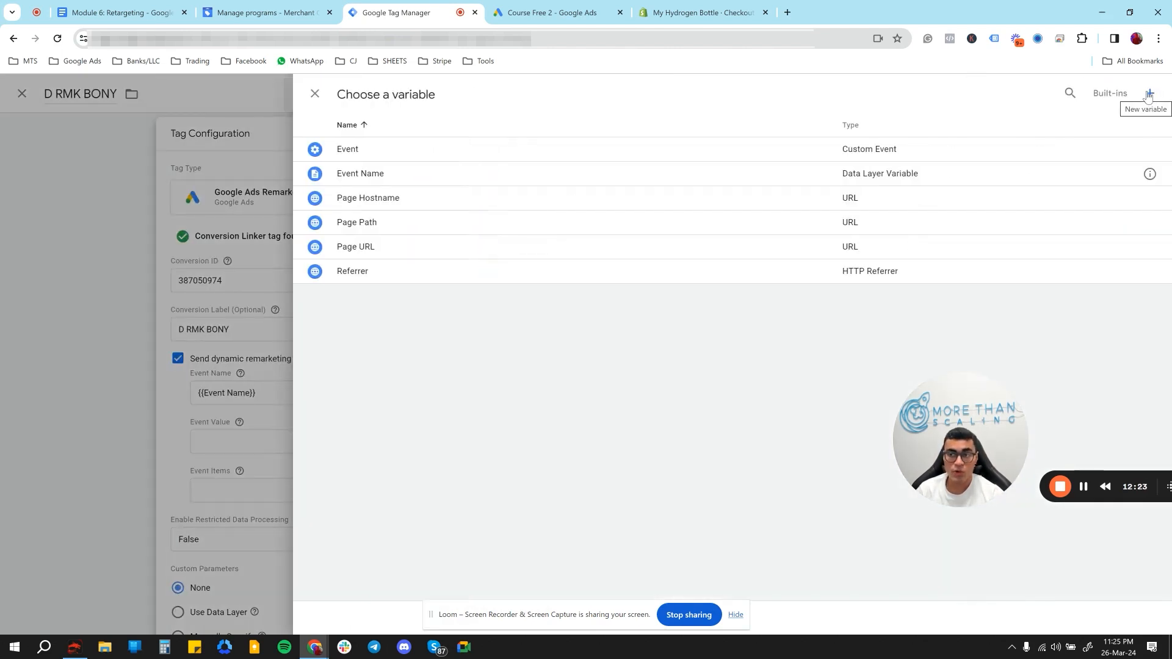
click(1151, 95)
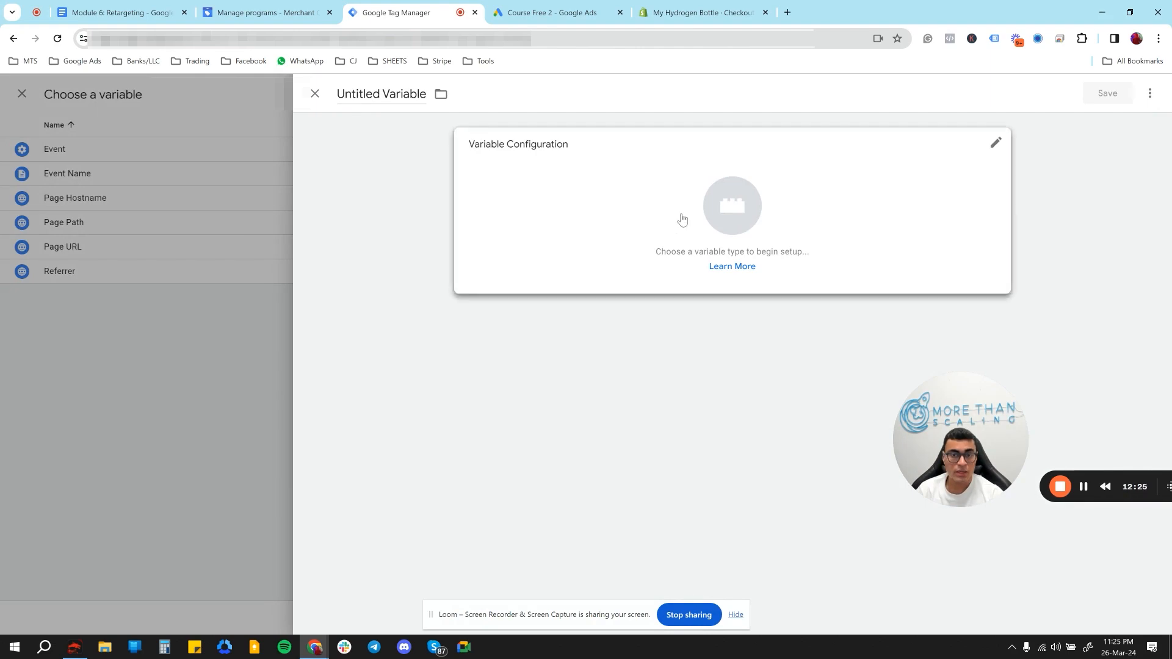
click(682, 218)
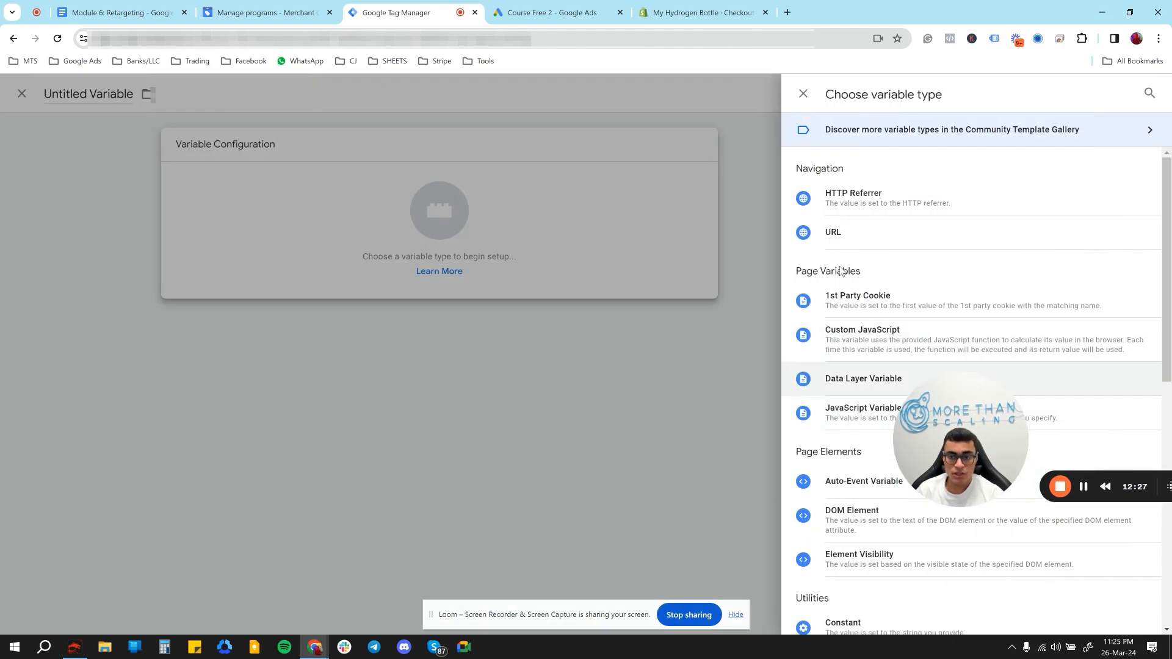
click(846, 381)
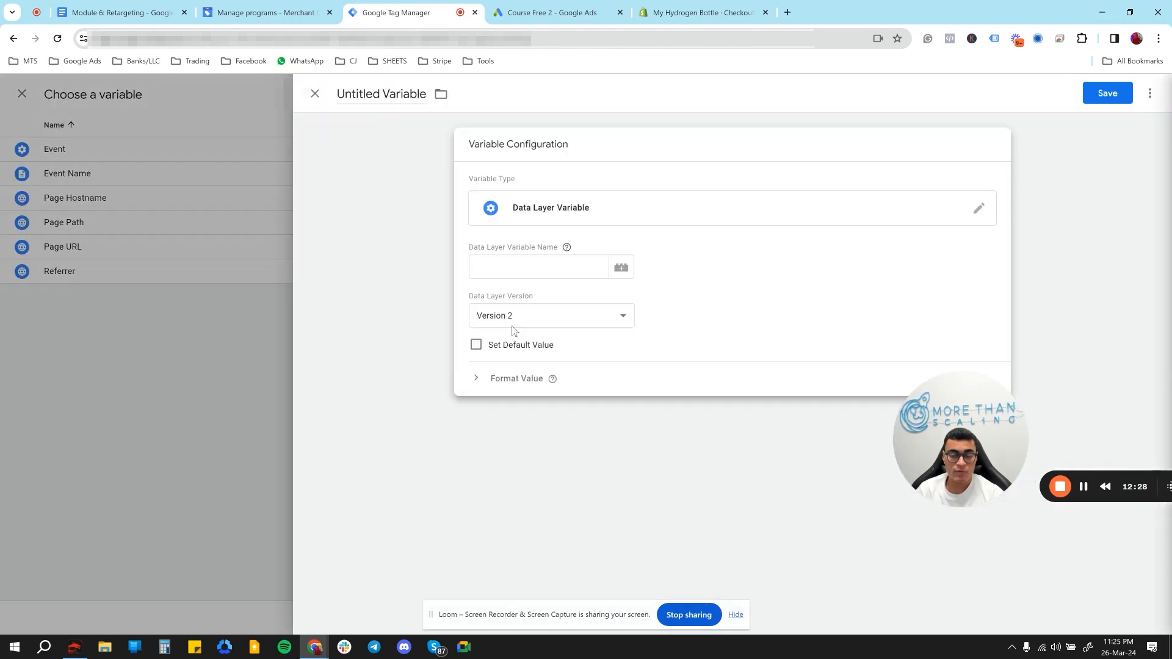
- Set the data layer variable name to gads_dy.value, checking the key against the retargeting document
click(505, 265)
text(gads_dy.)
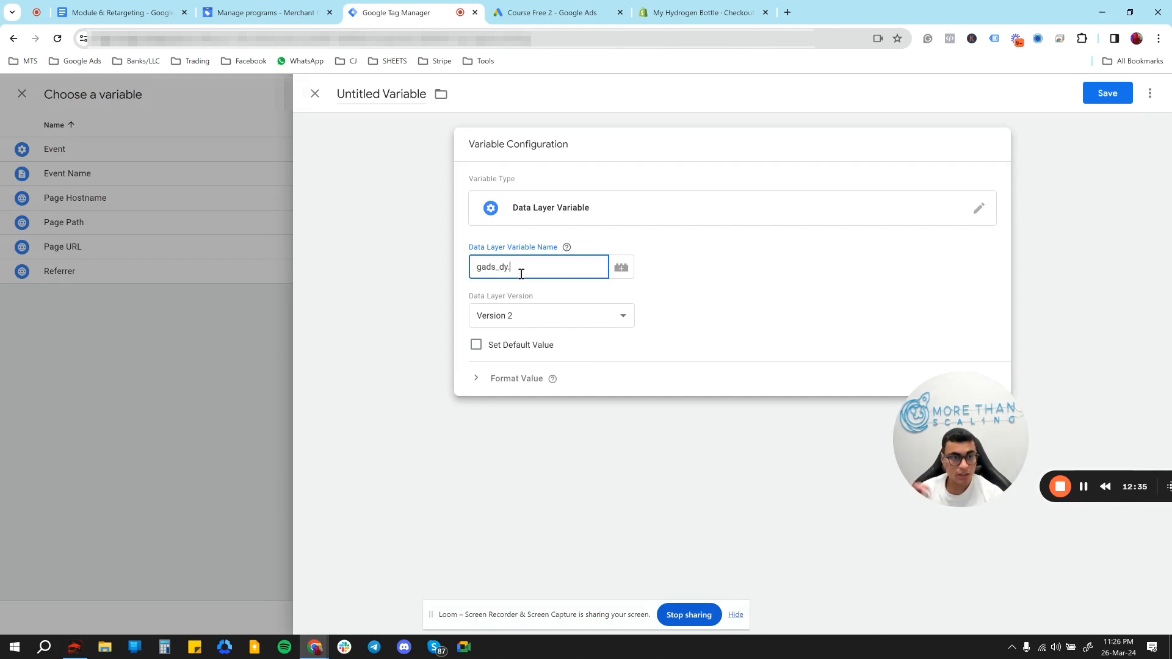
click(147, 8)
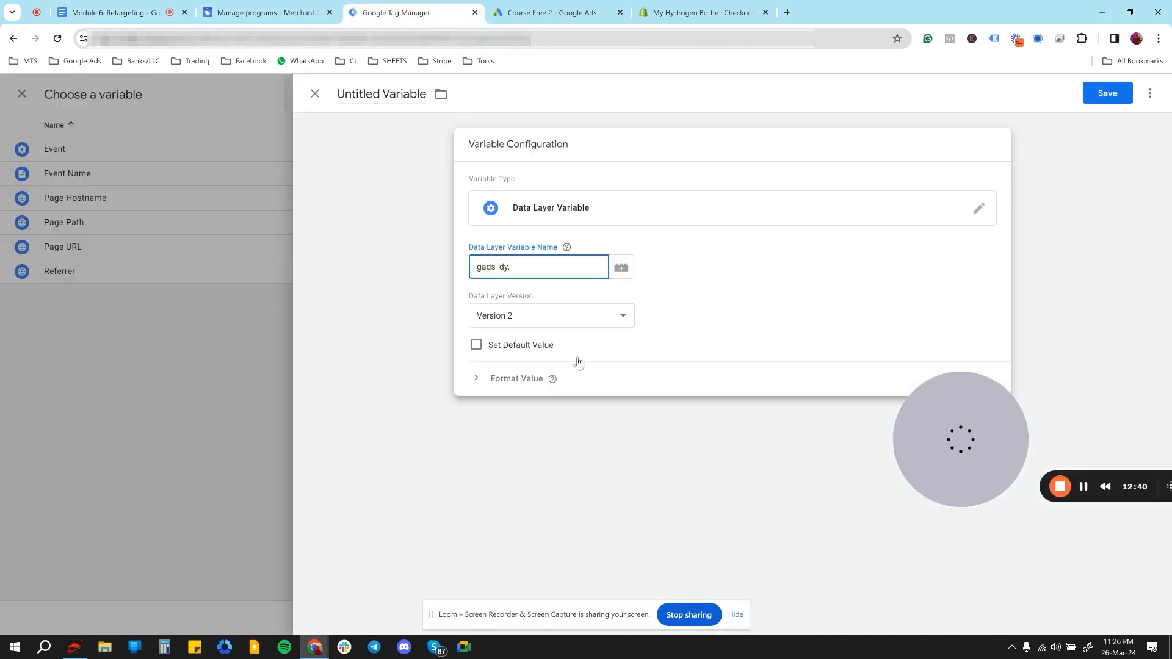
click(396, 12)
text(value)
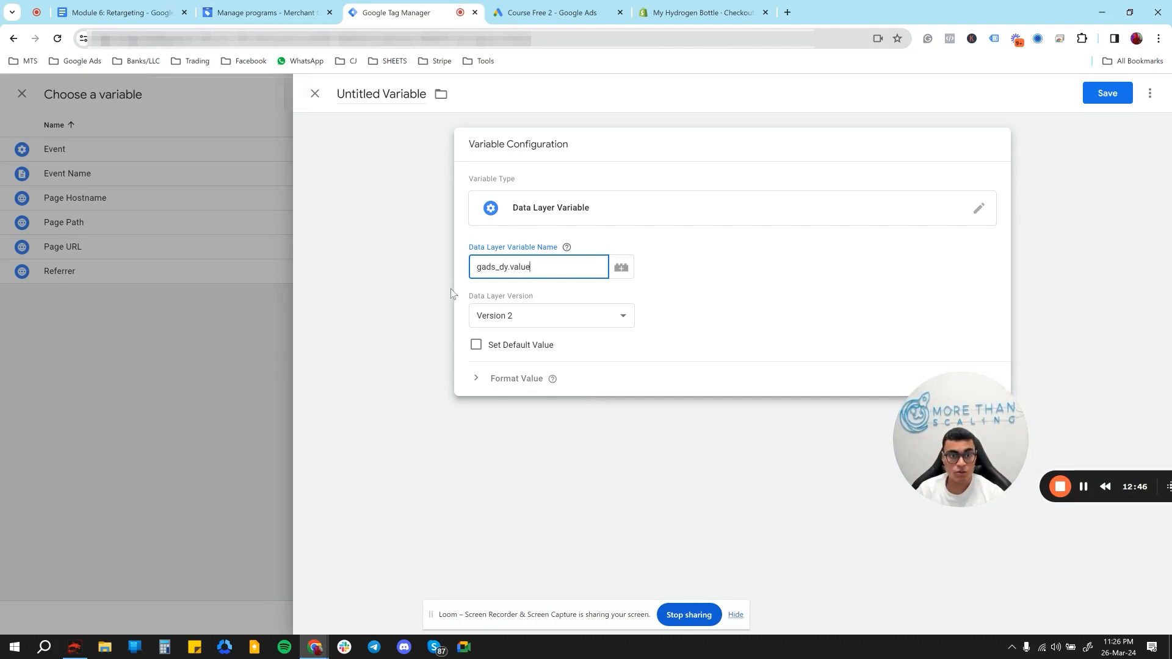
- Title the variable Value and save it into the tag's Event Value
click(404, 91)
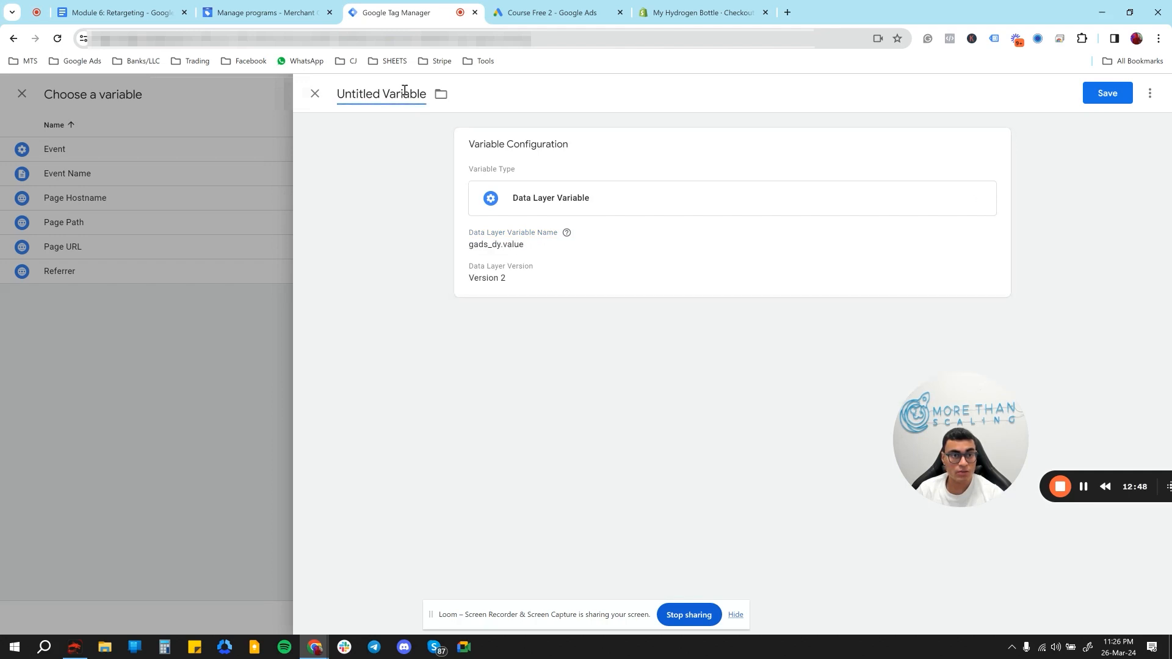
triple_click(404, 92)
text(Value)
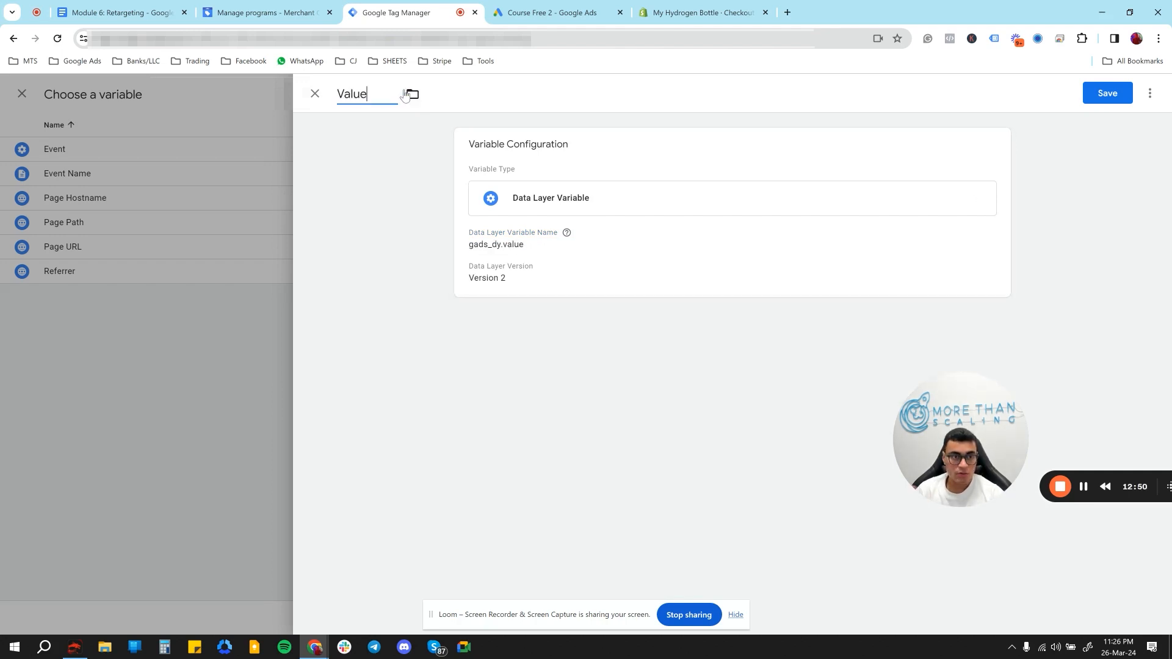
click(1105, 94)
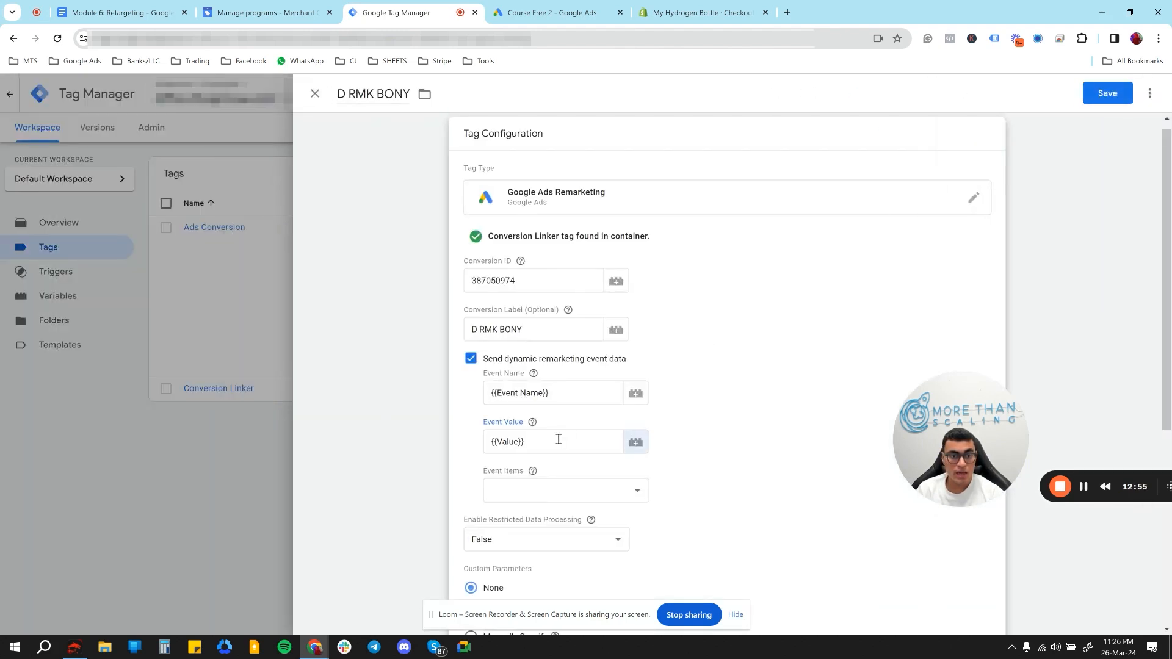
- Start a new Data Layer Variable for the remarketing tag's Event Items
scroll(559, 440, down, 1)
click(539, 432)
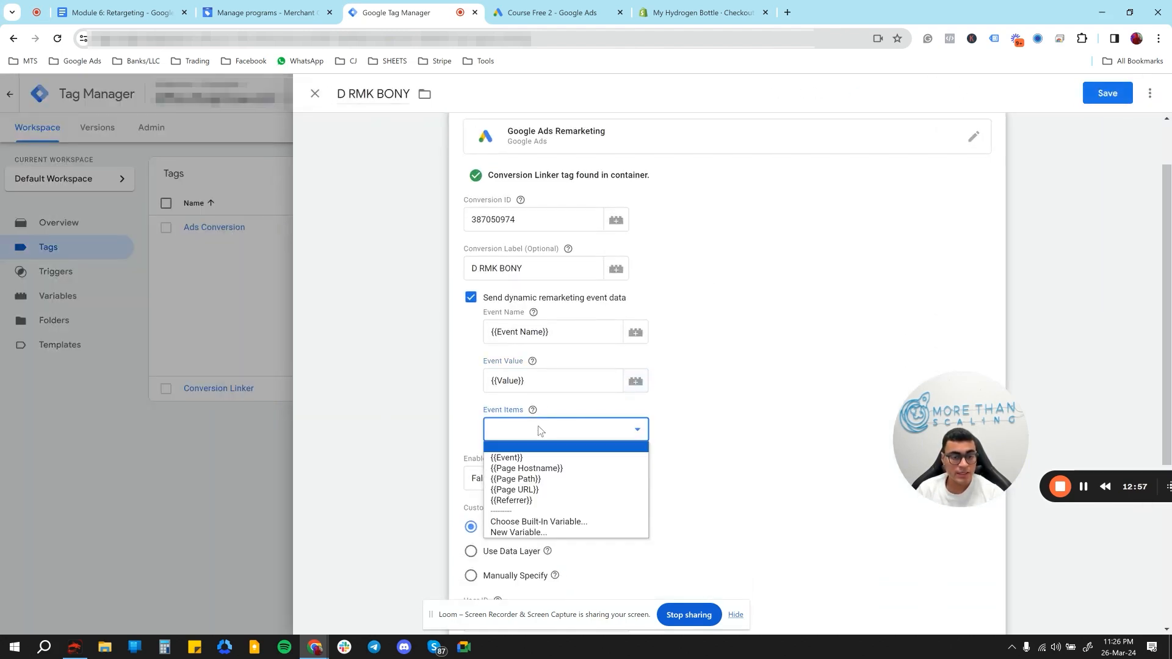
click(840, 454)
click(620, 430)
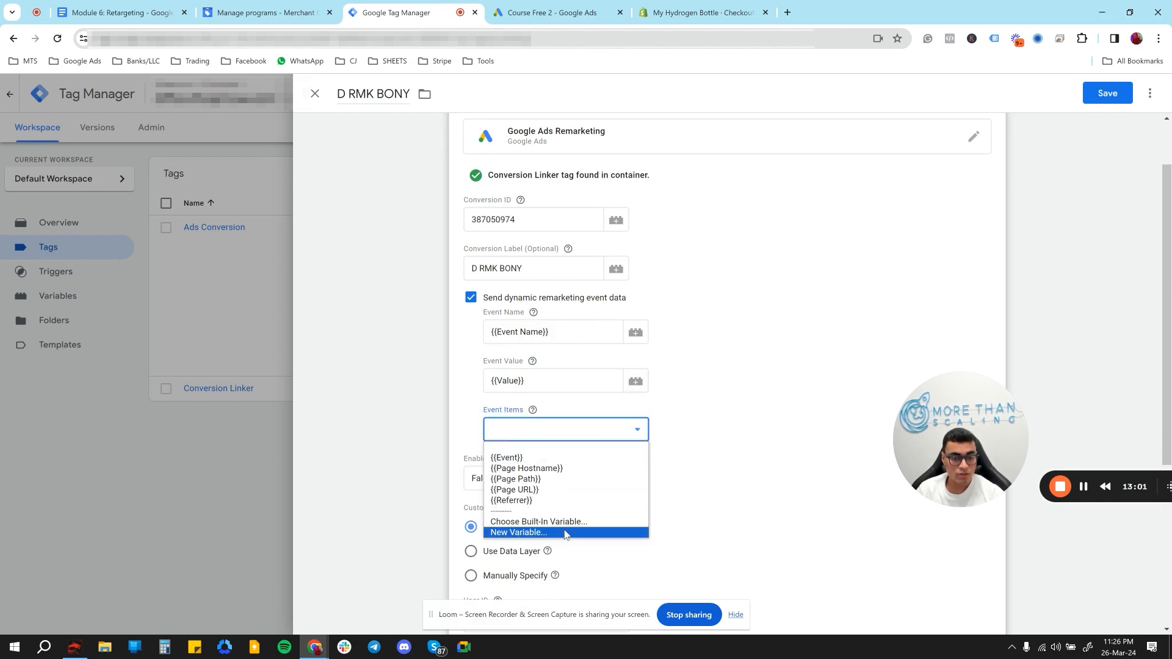
click(565, 533)
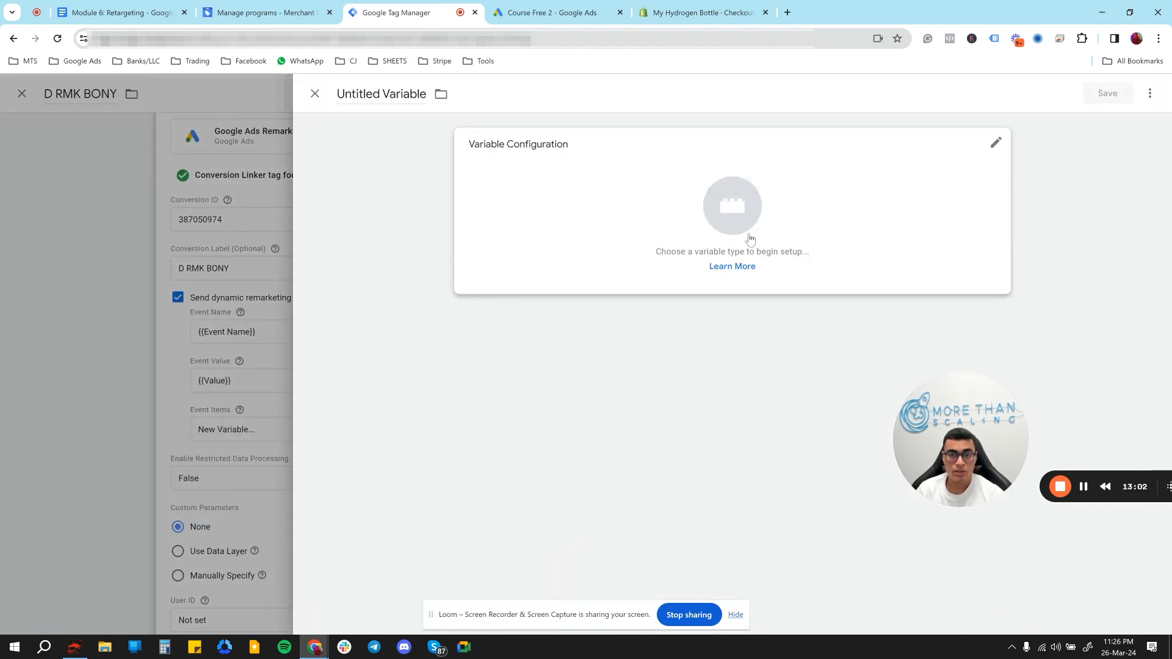
click(746, 238)
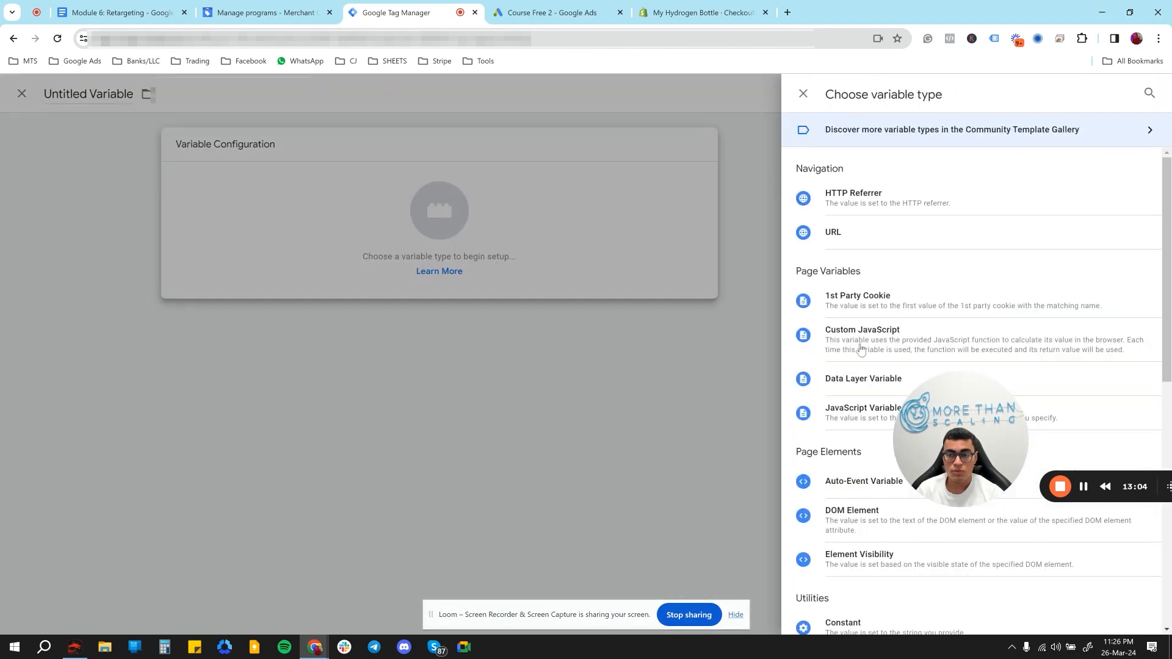
click(852, 381)
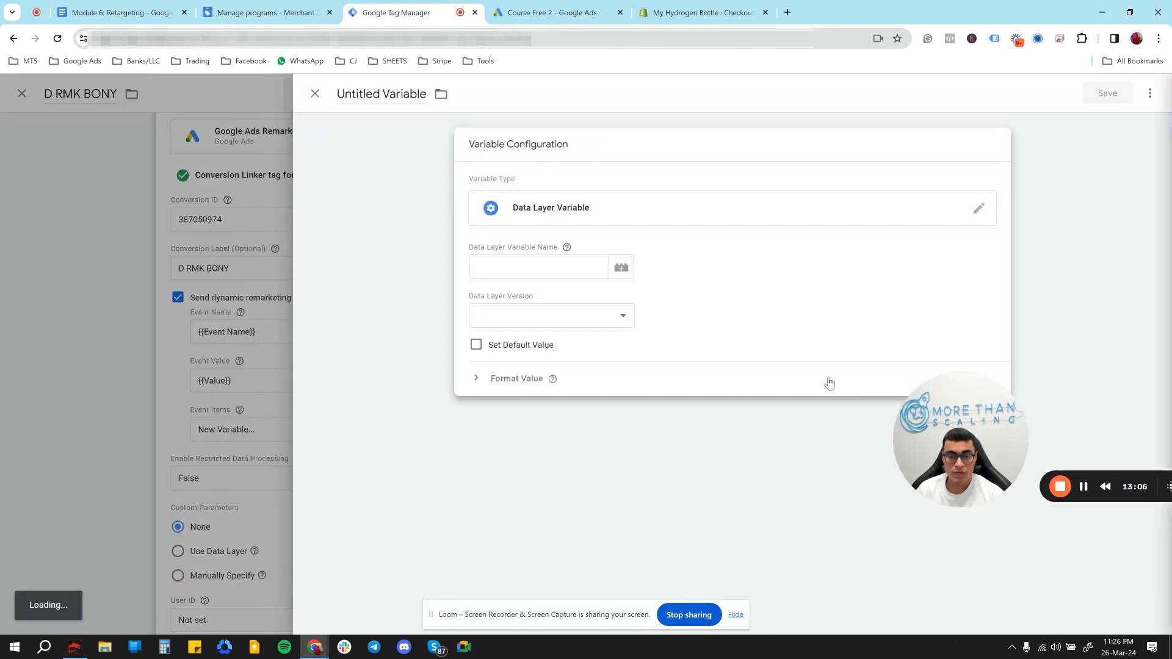
- Set the data layer variable name to gads_dy.items, copying the gads_dy parent key from the retargeting document's snippet code
click(531, 270)
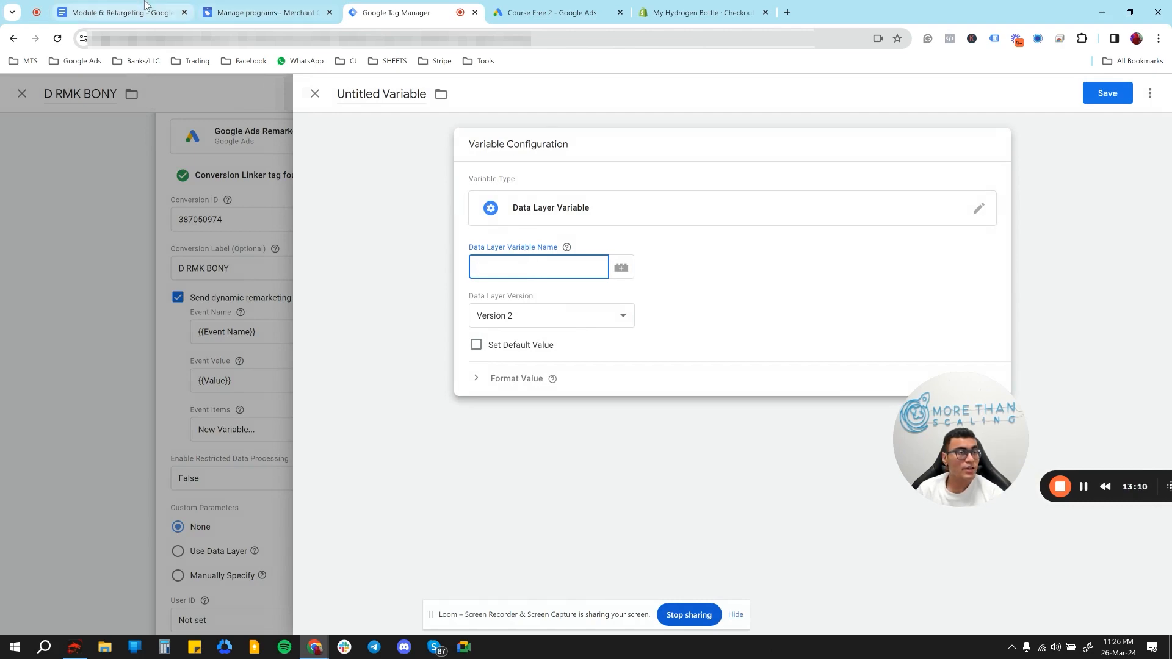
click(122, 12)
scroll(429, 471, down, 1)
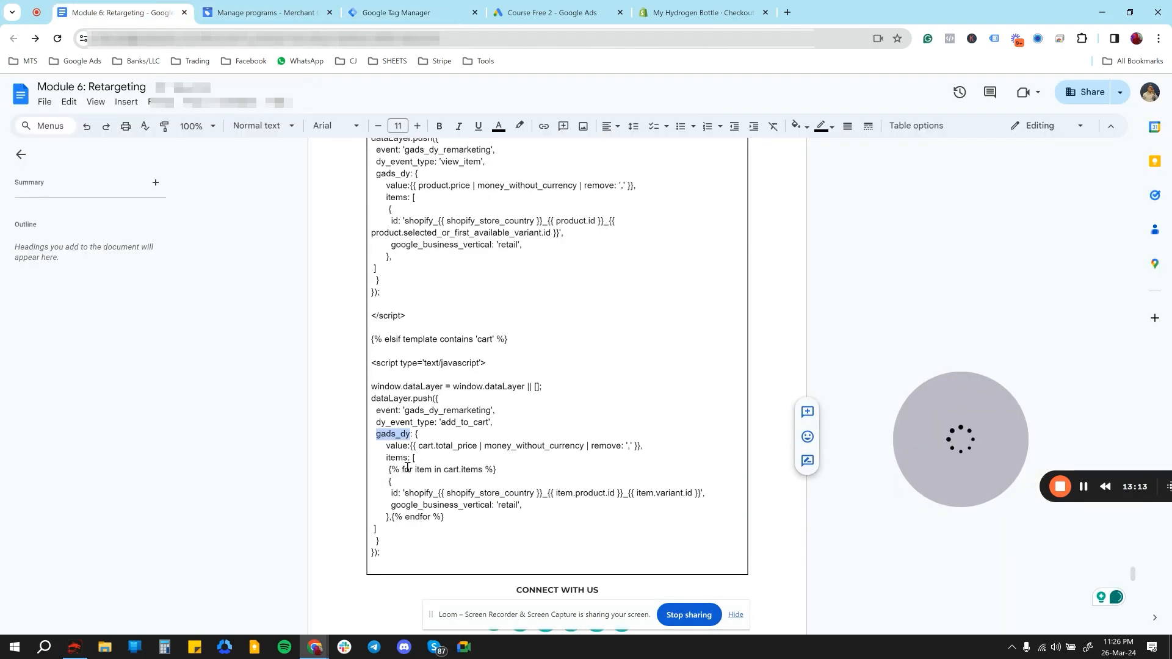
double_click(400, 459)
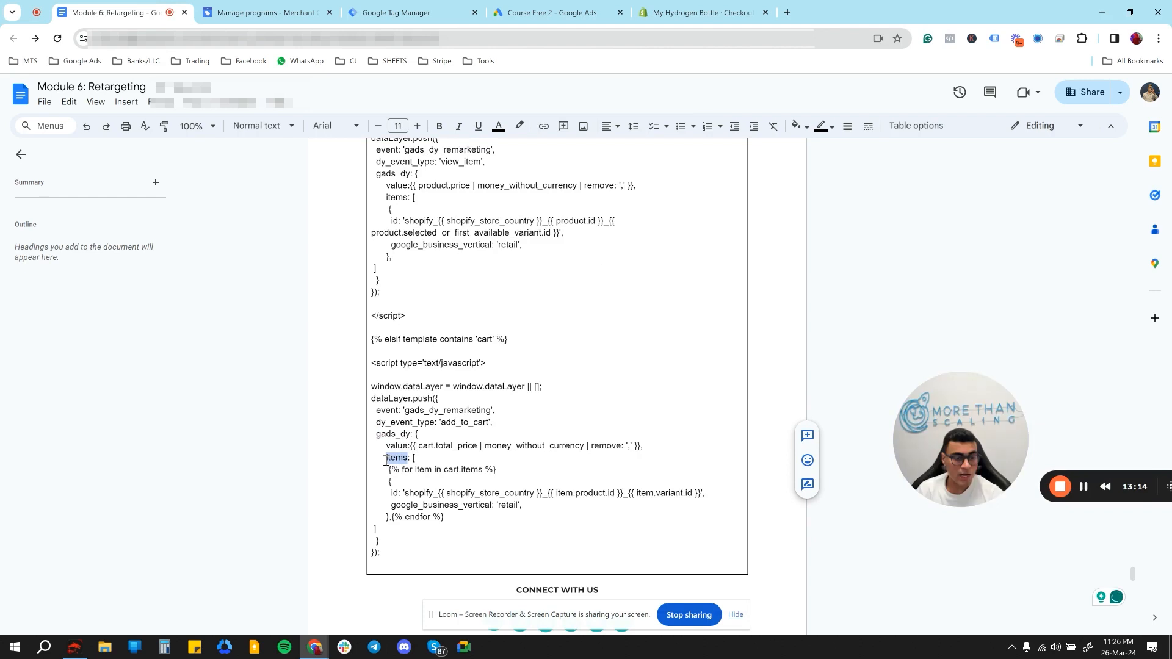
double_click(405, 436)
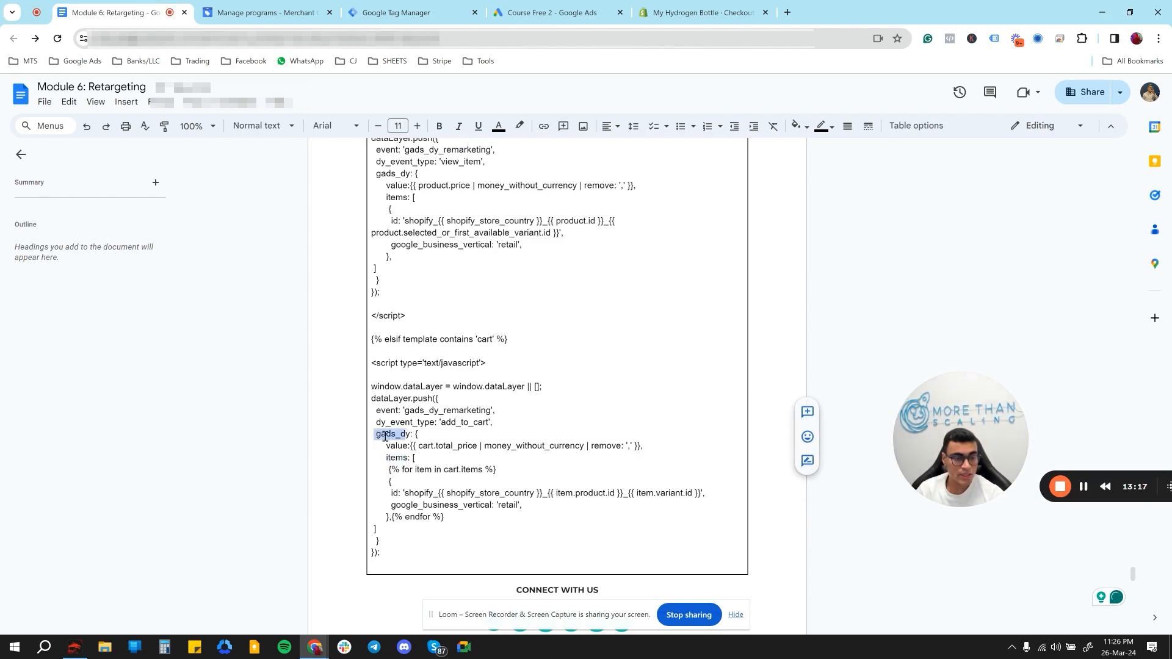
drag(410, 436, 375, 435)
key(ctrl+c)
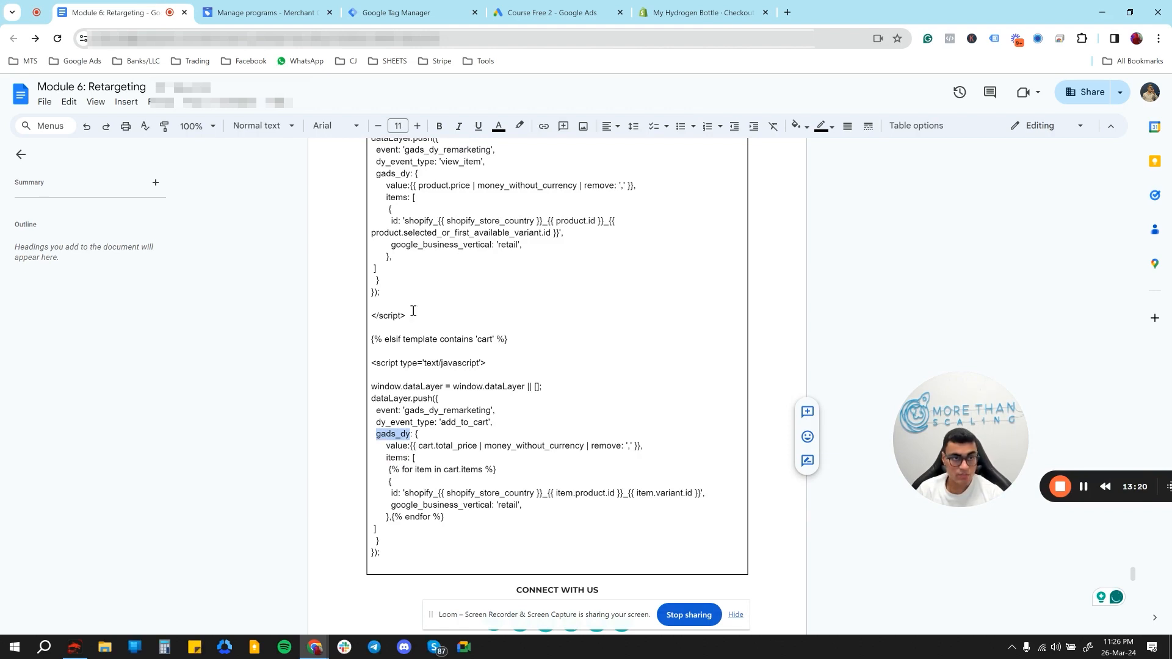
click(421, 9)
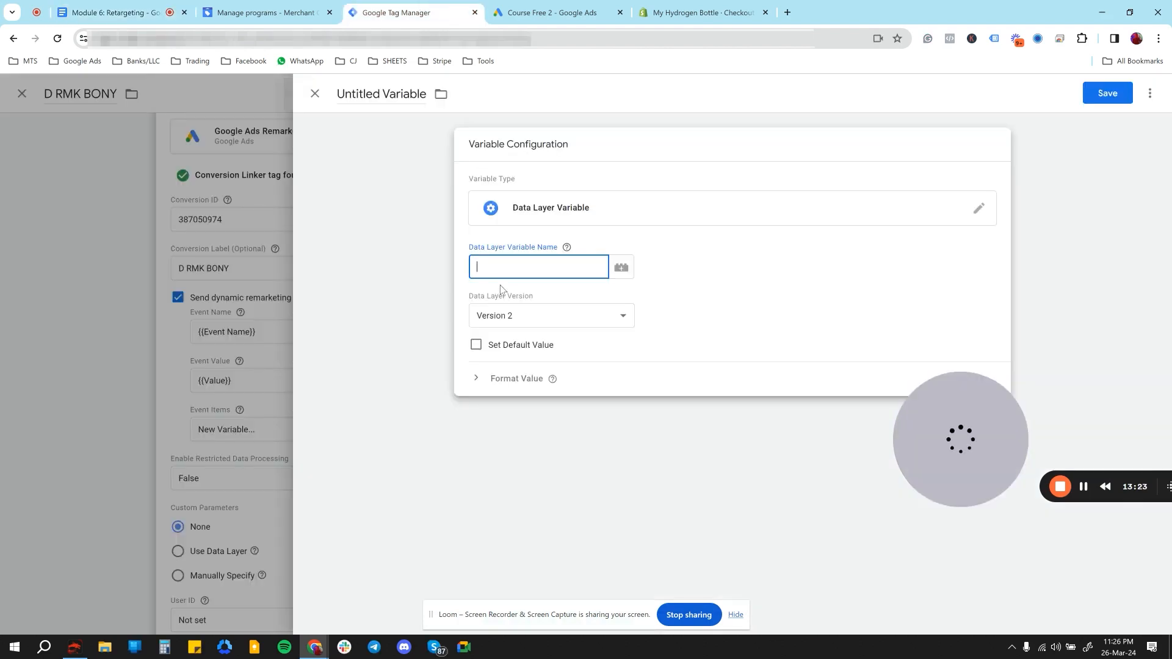
key(ctrl+v)
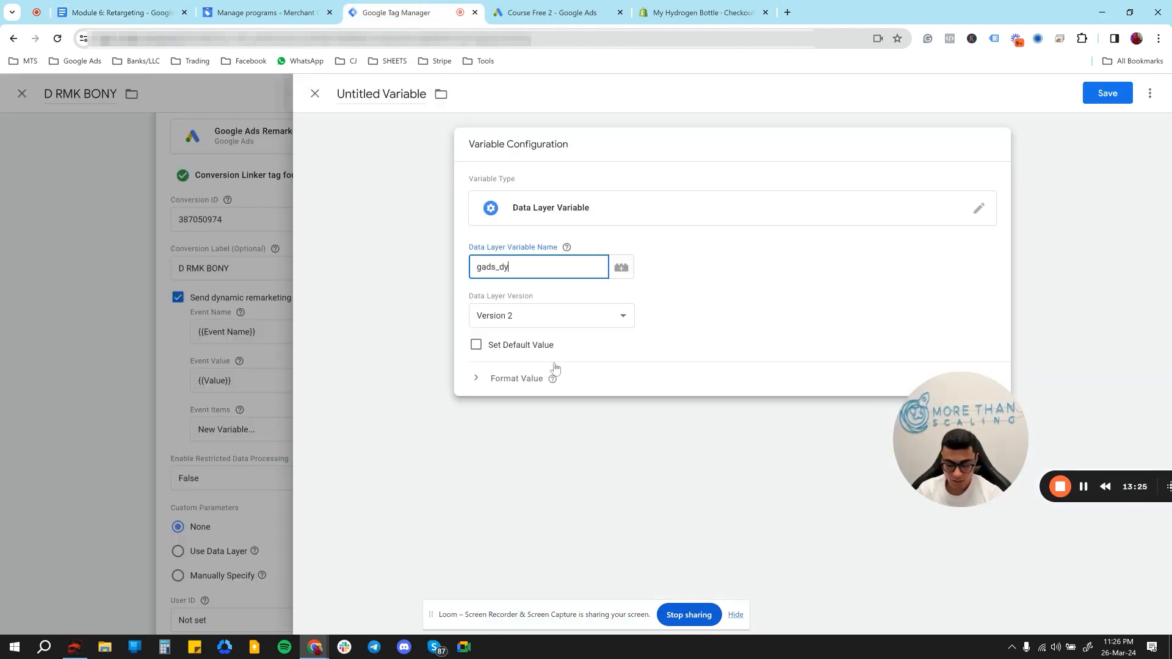
text(.items)
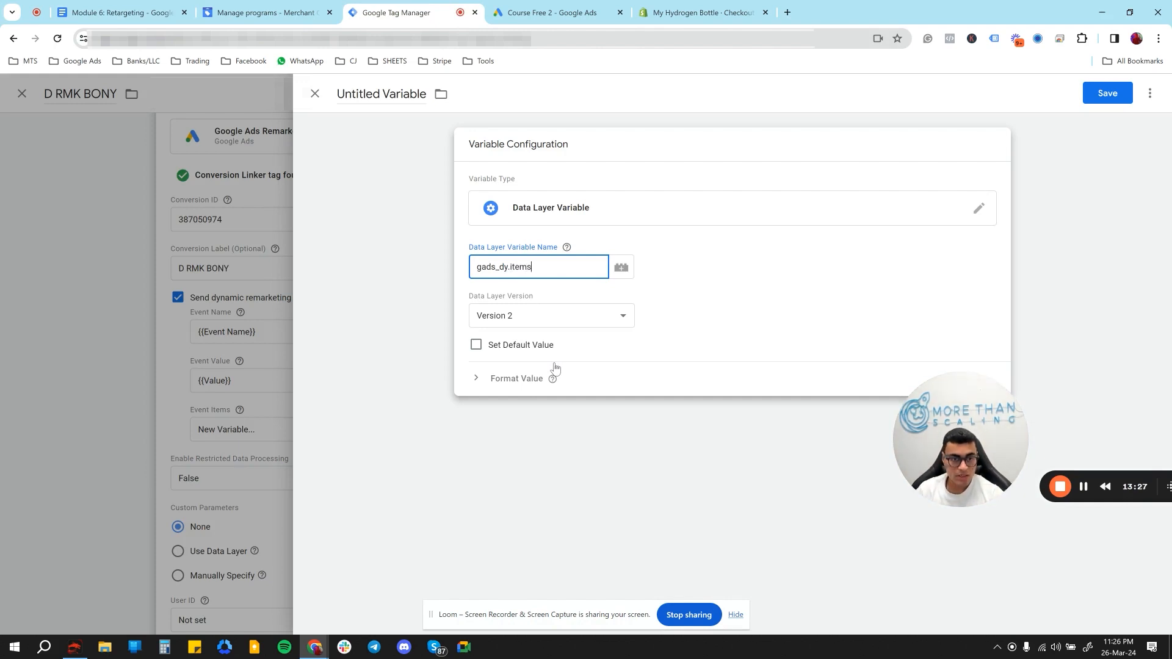
- Title the variable Items and save it into the tag's Event Items
double_click(395, 94)
key(ctrl+a)
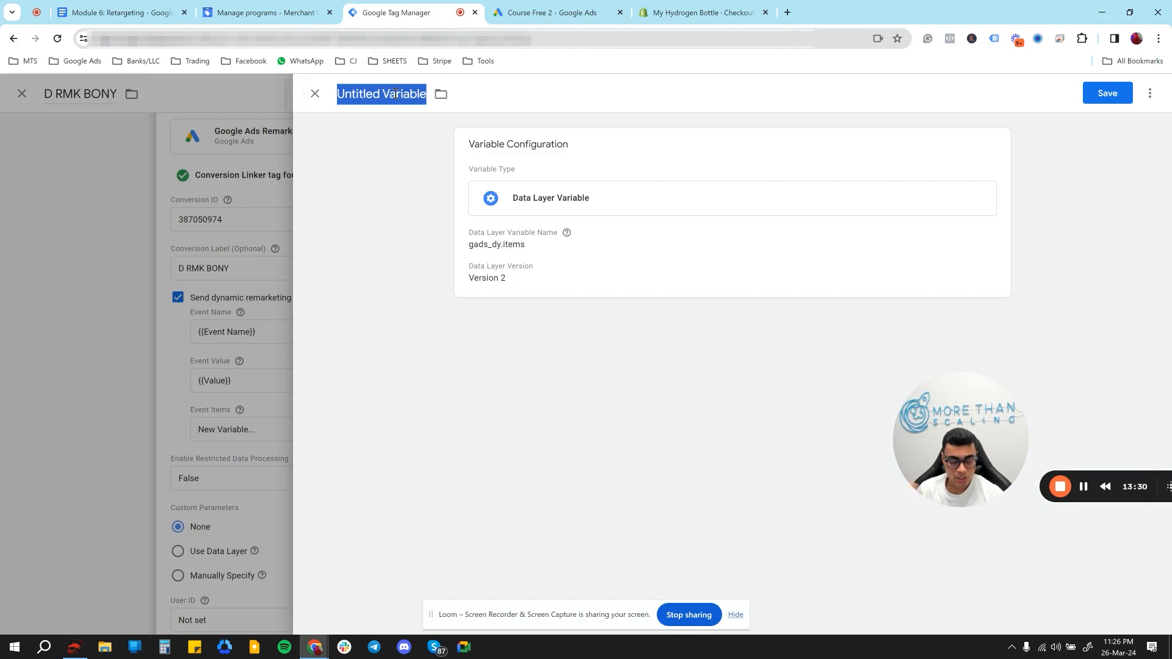
key(BackSpace)
text(Items)
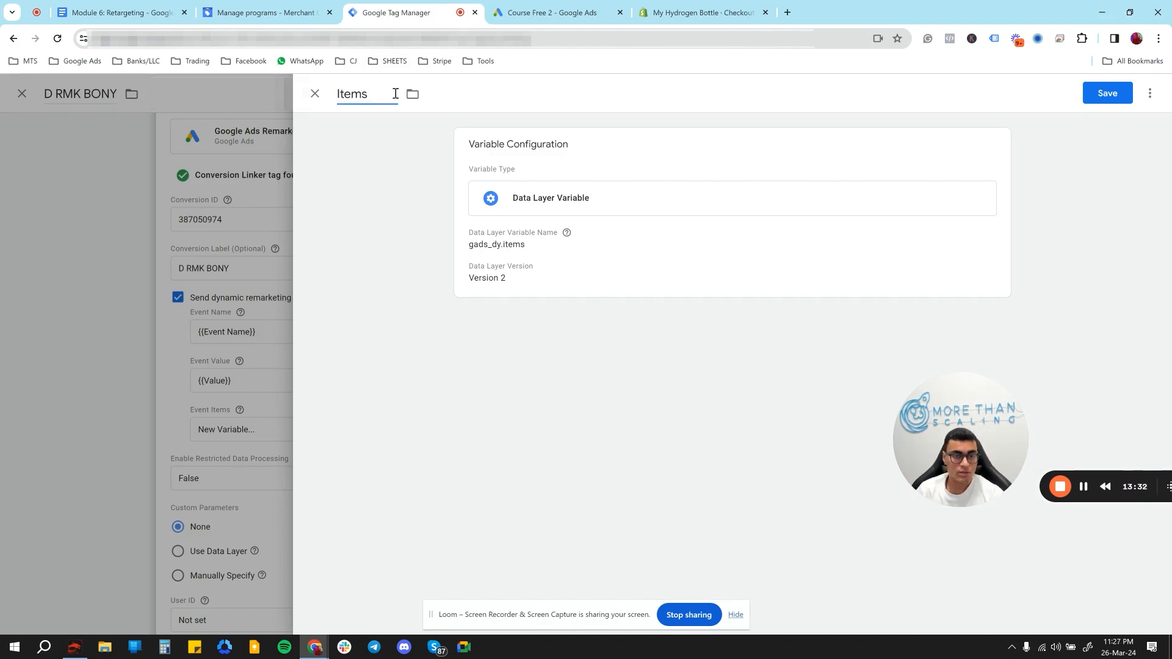
click(1099, 95)
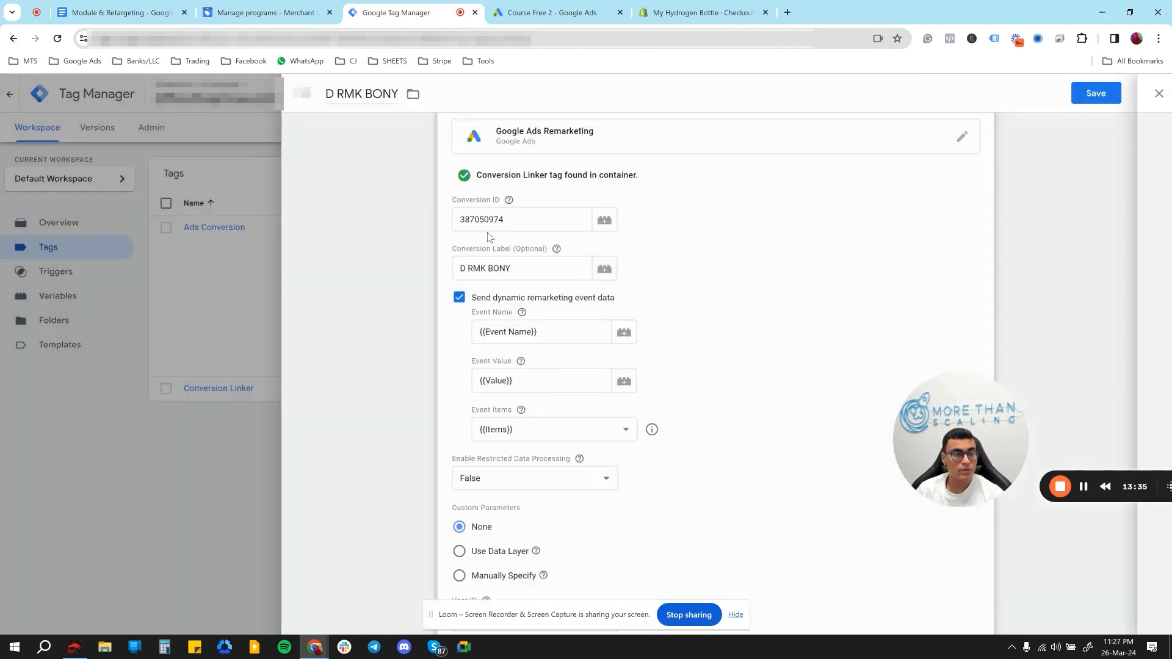
- Add a new trigger to the remarketing tag and choose Custom Event as its type
scroll(489, 236, down, 5)
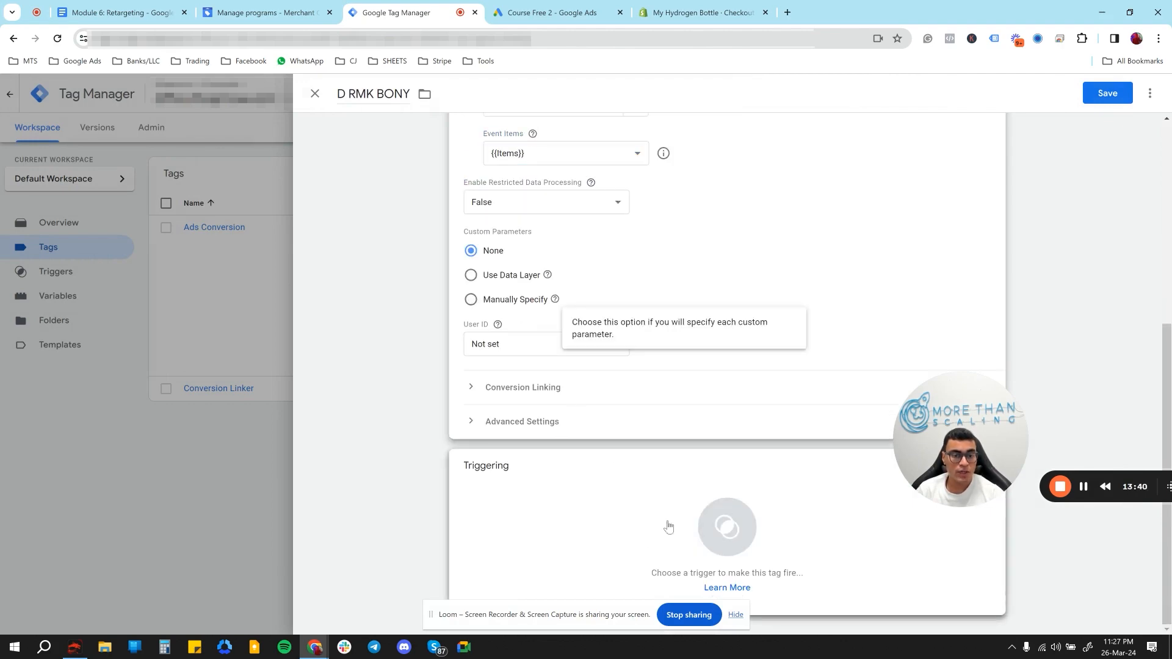
click(699, 526)
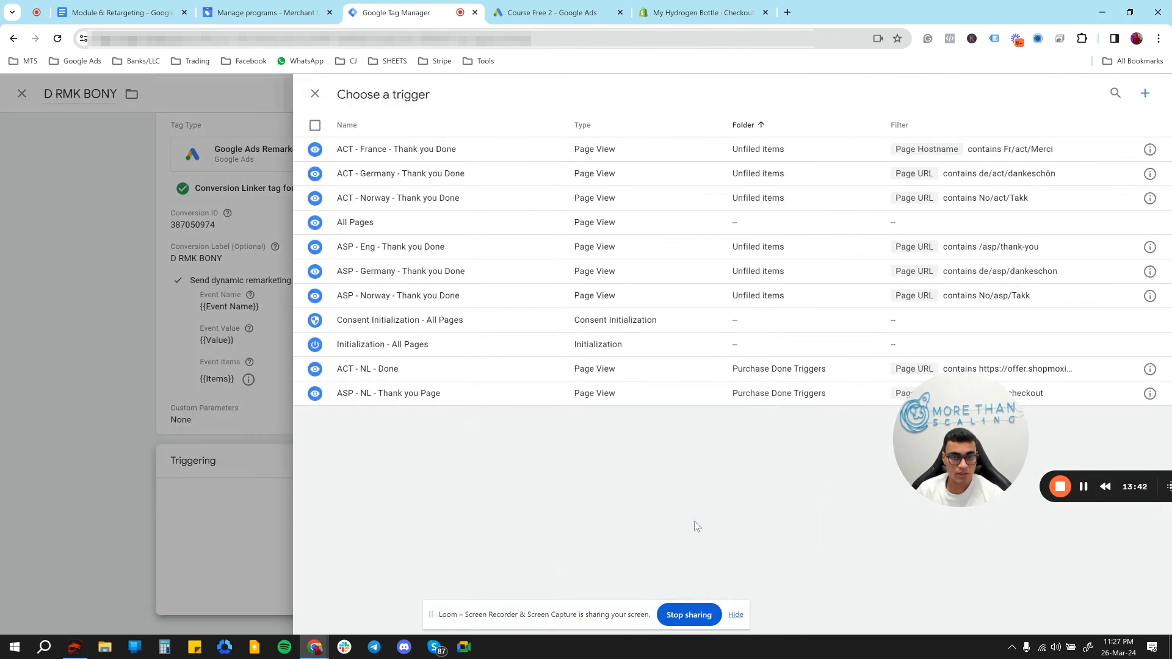
click(1147, 93)
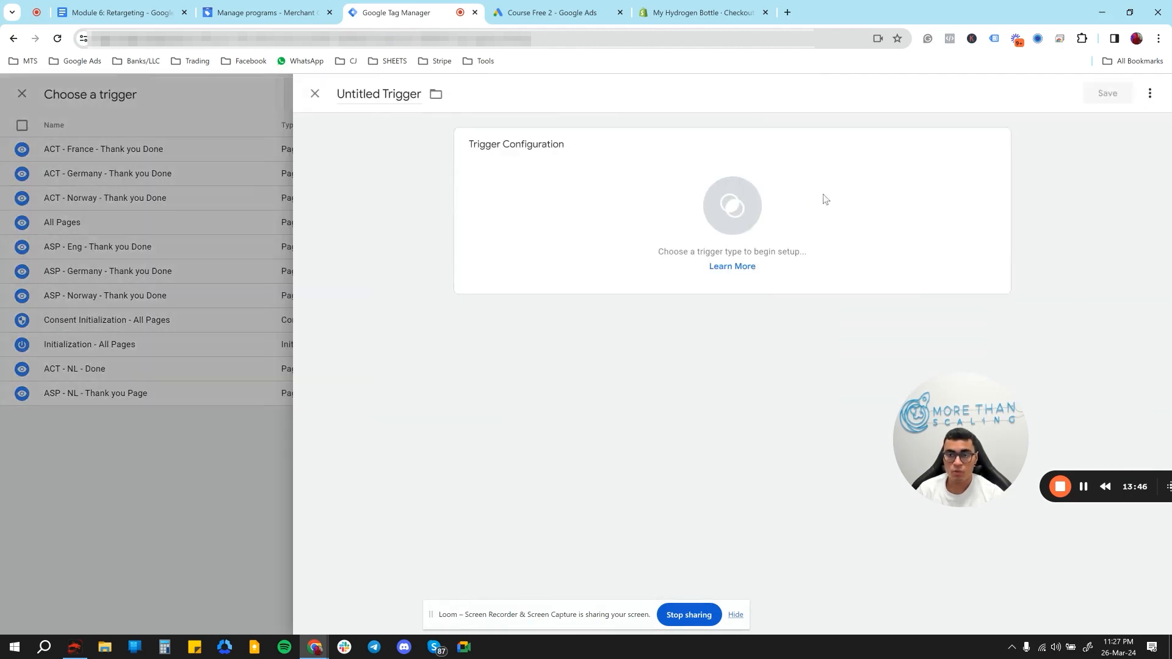
click(750, 195)
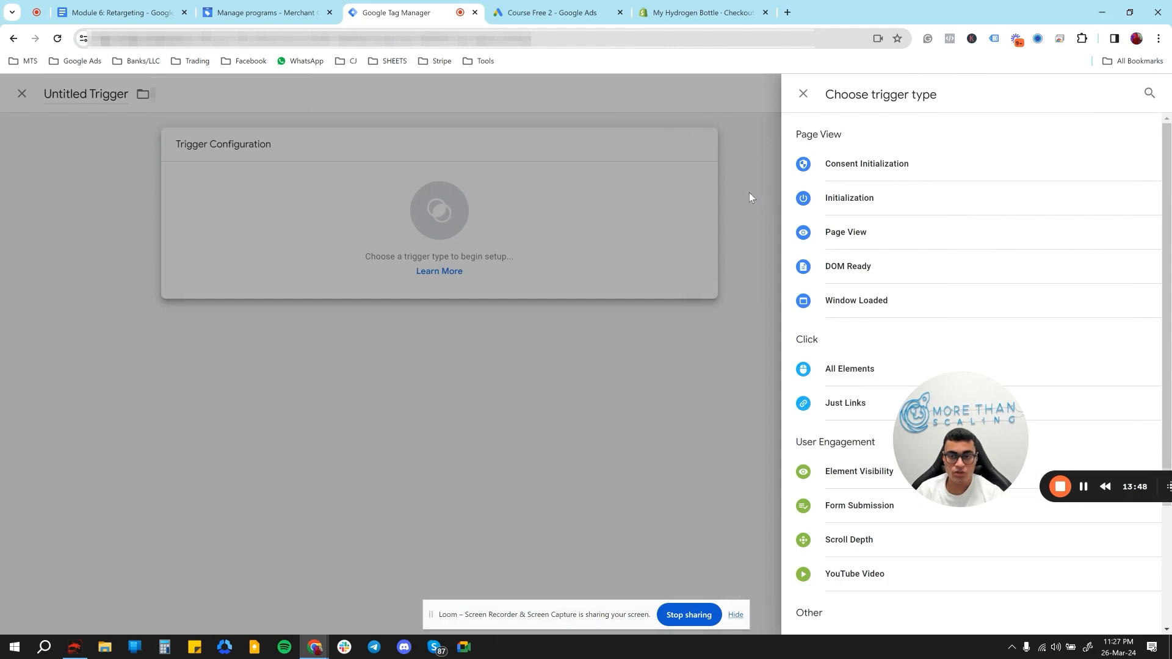
scroll(851, 373, down, 2)
scroll(851, 373, down, 1)
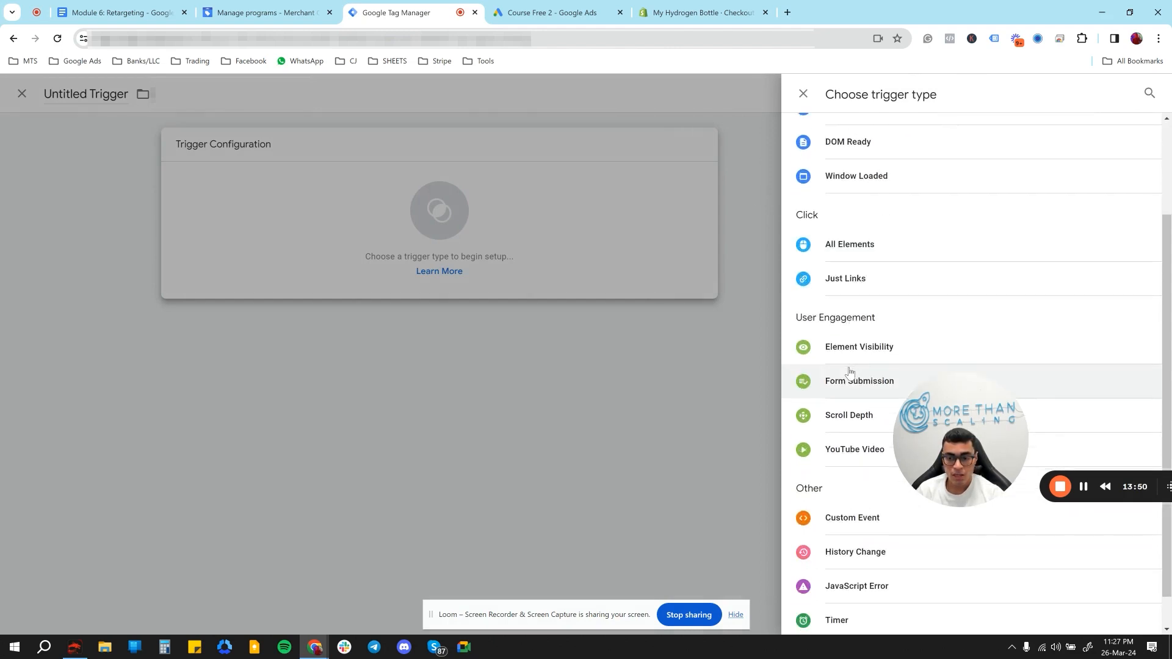
click(853, 481)
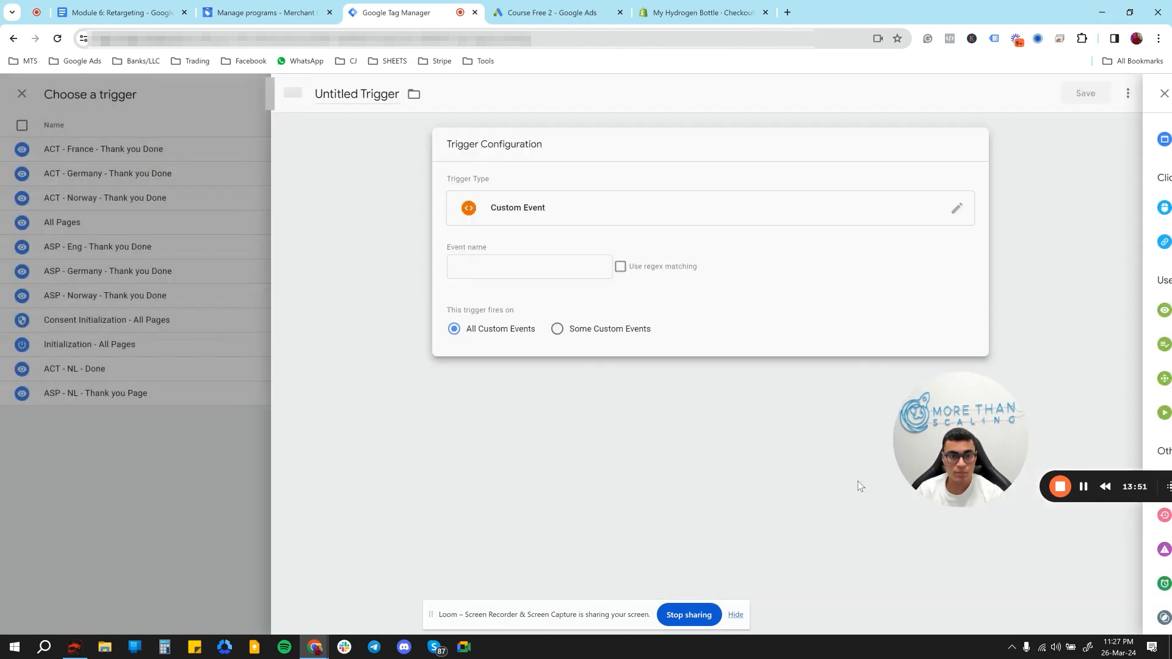
- Set the trigger's event name to gads_dy_remarketing, copied from the event line of the retargeting document's snippet code
click(550, 265)
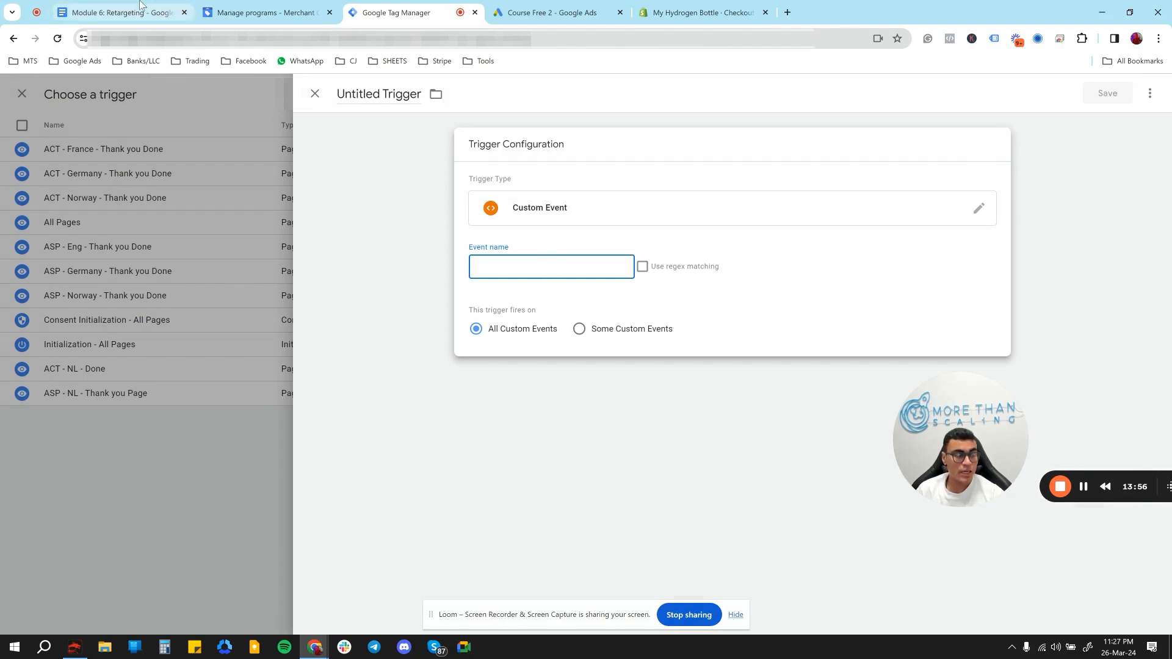
click(119, 13)
scroll(489, 393, up, 1)
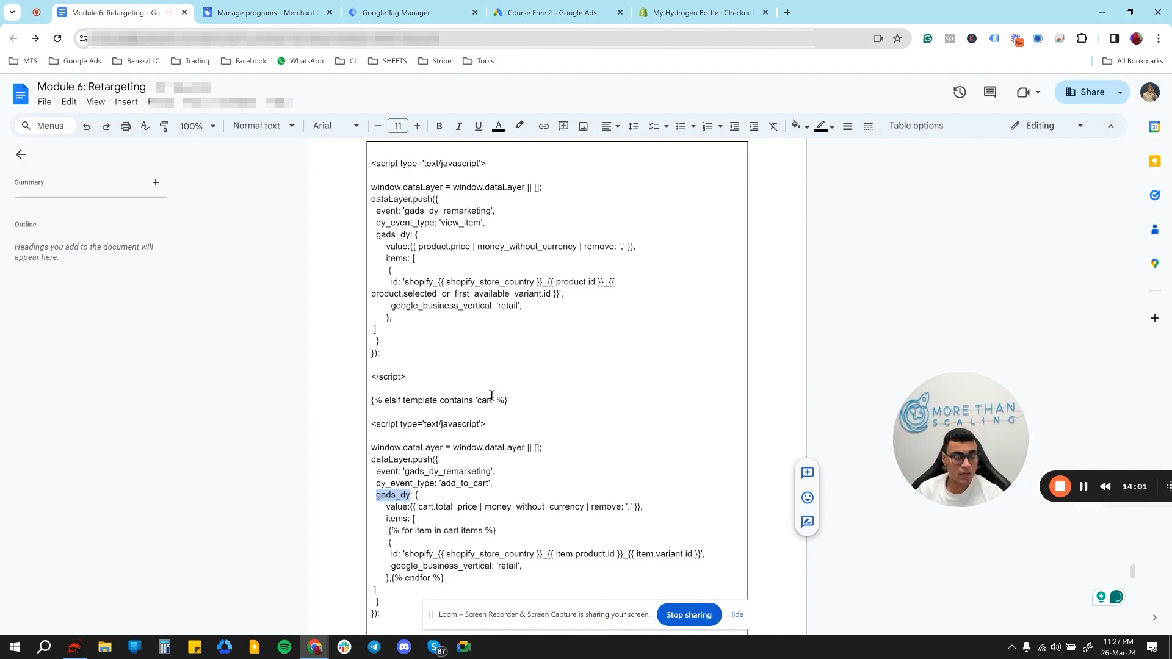
scroll(491, 396, up, 1)
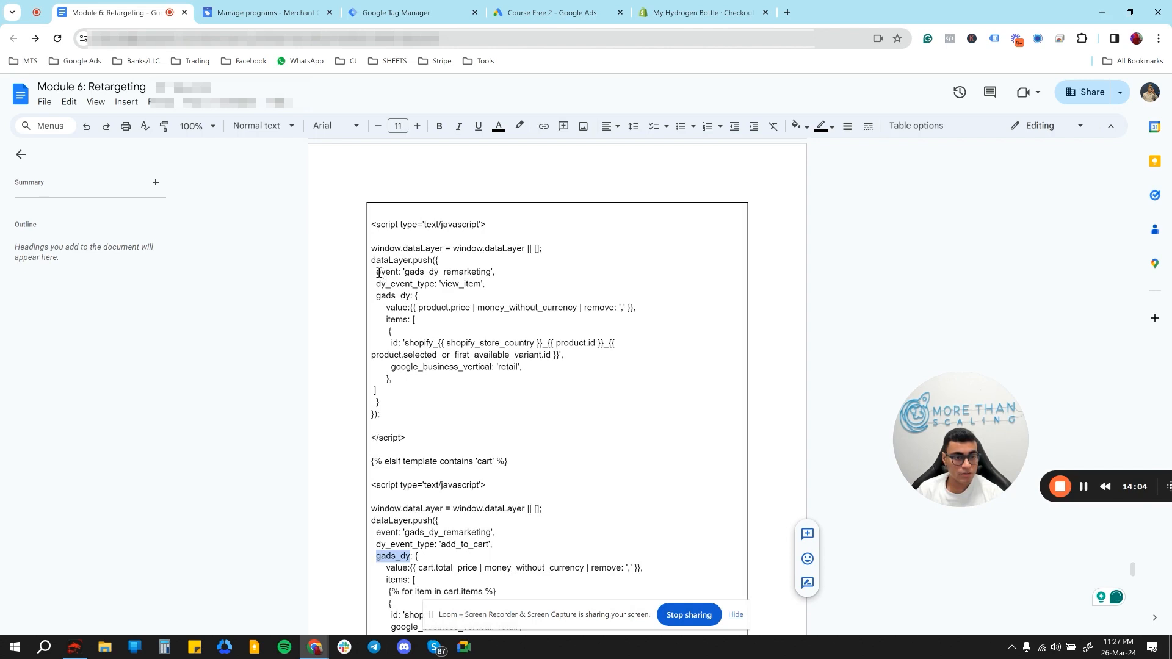
drag(378, 273, 495, 276)
key(ctrl+c)
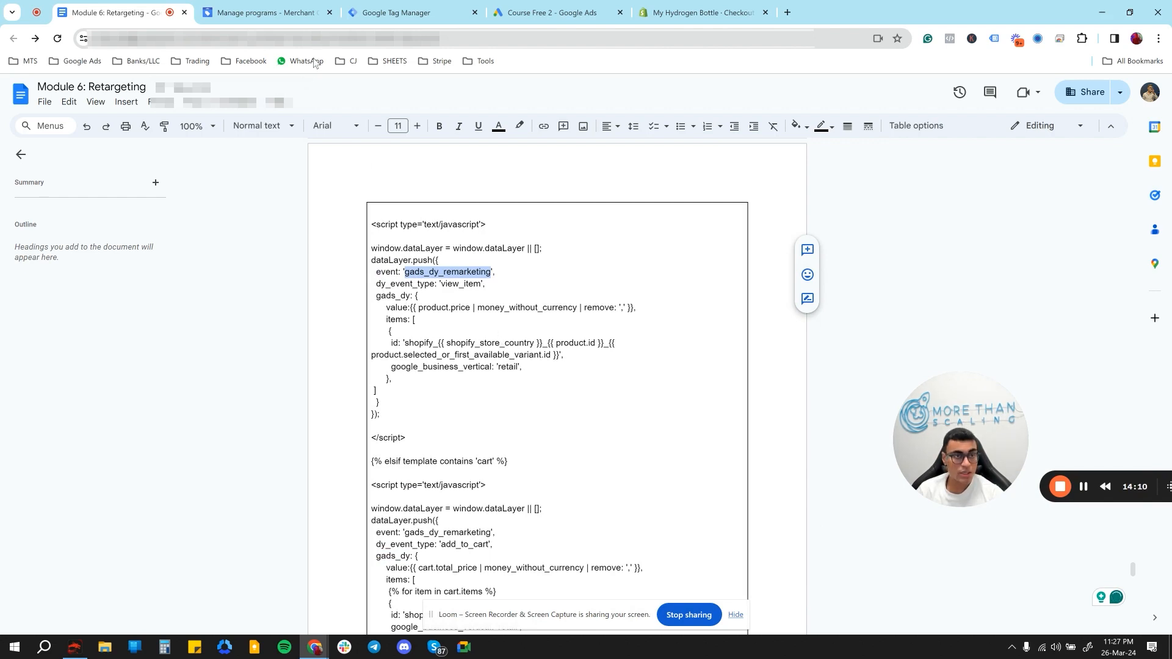
click(375, 5)
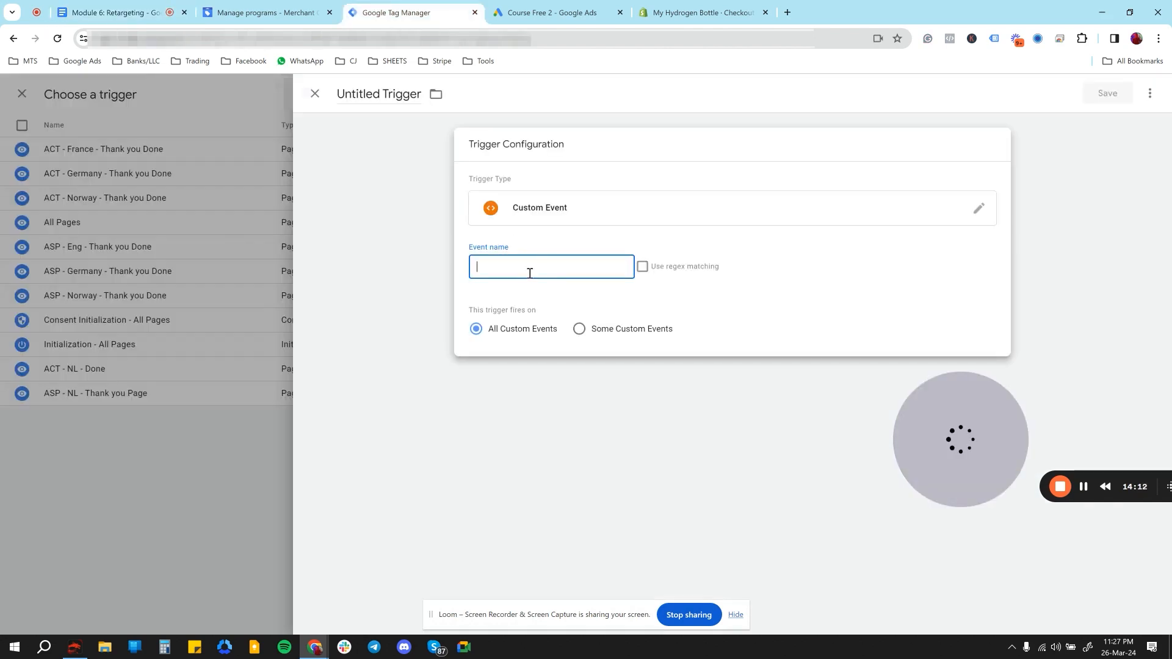
key(ctrl+v)
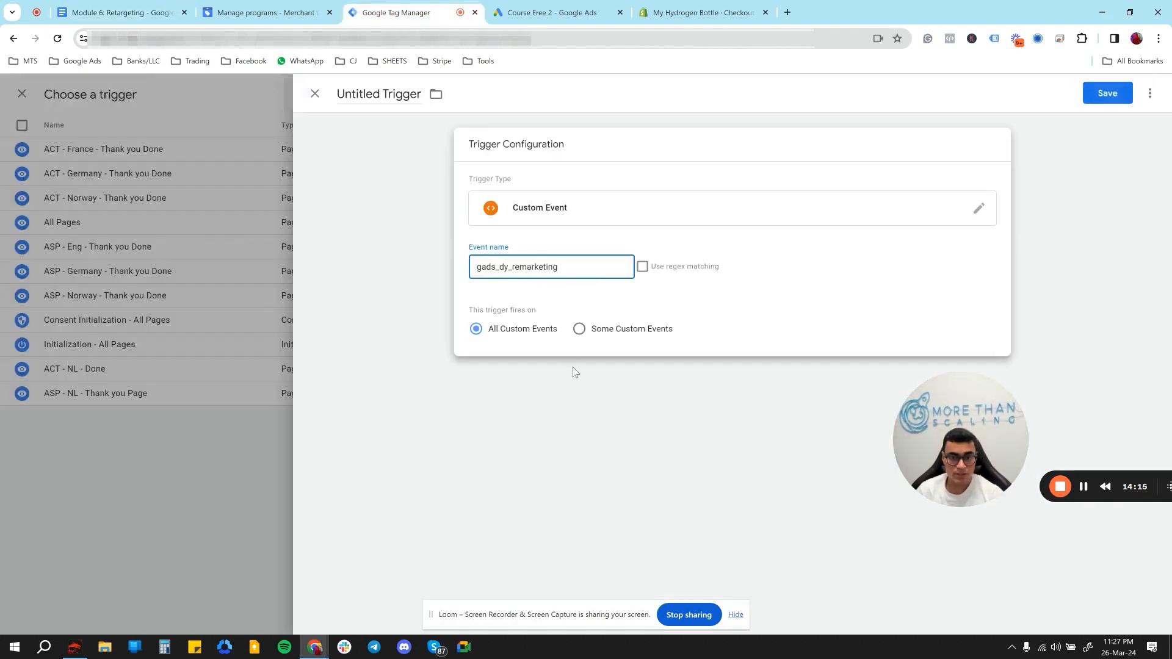
- Save the trigger under the name Trigger Event and save the D RMK BONY tag with it
click(1107, 98)
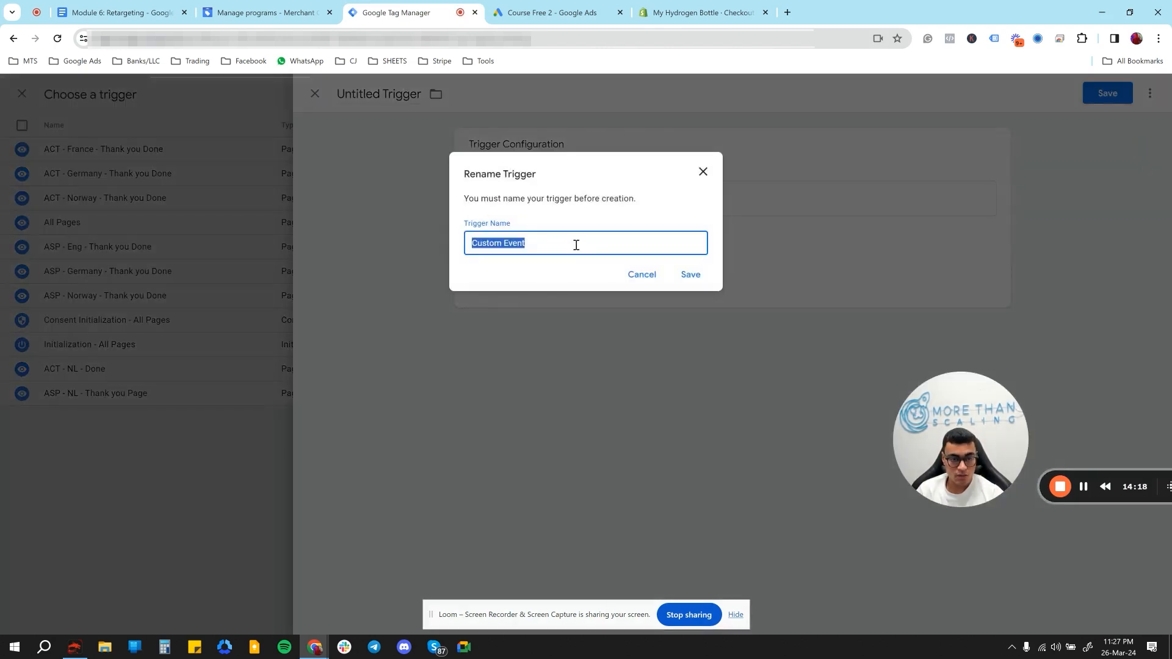
text(Trigger)
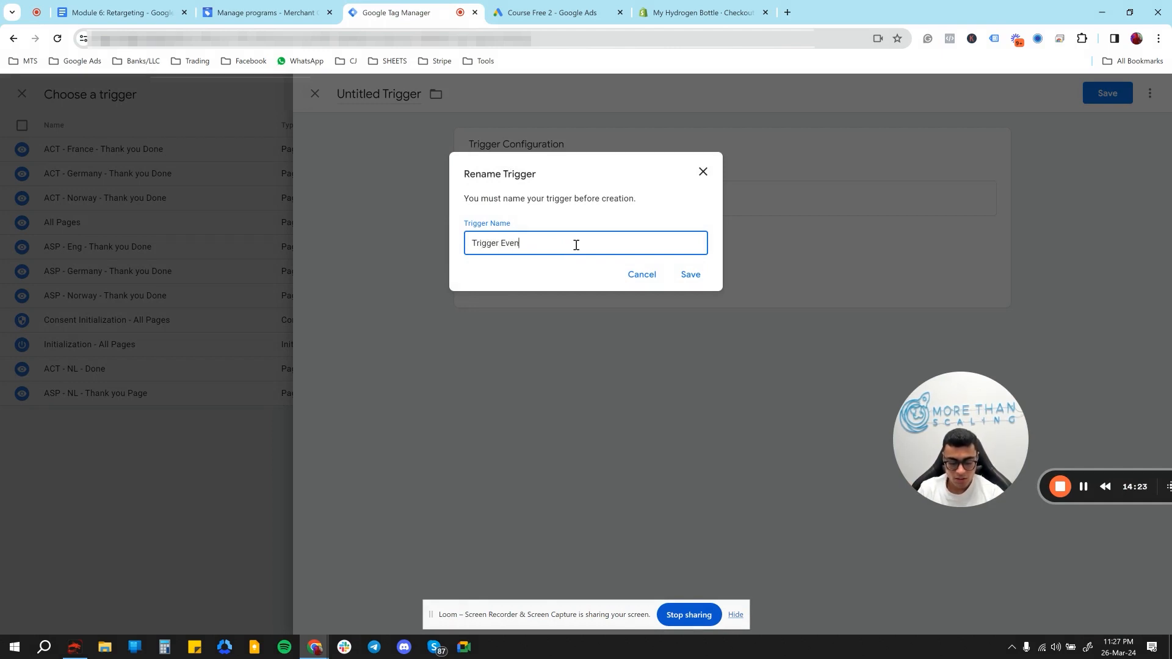
click(688, 276)
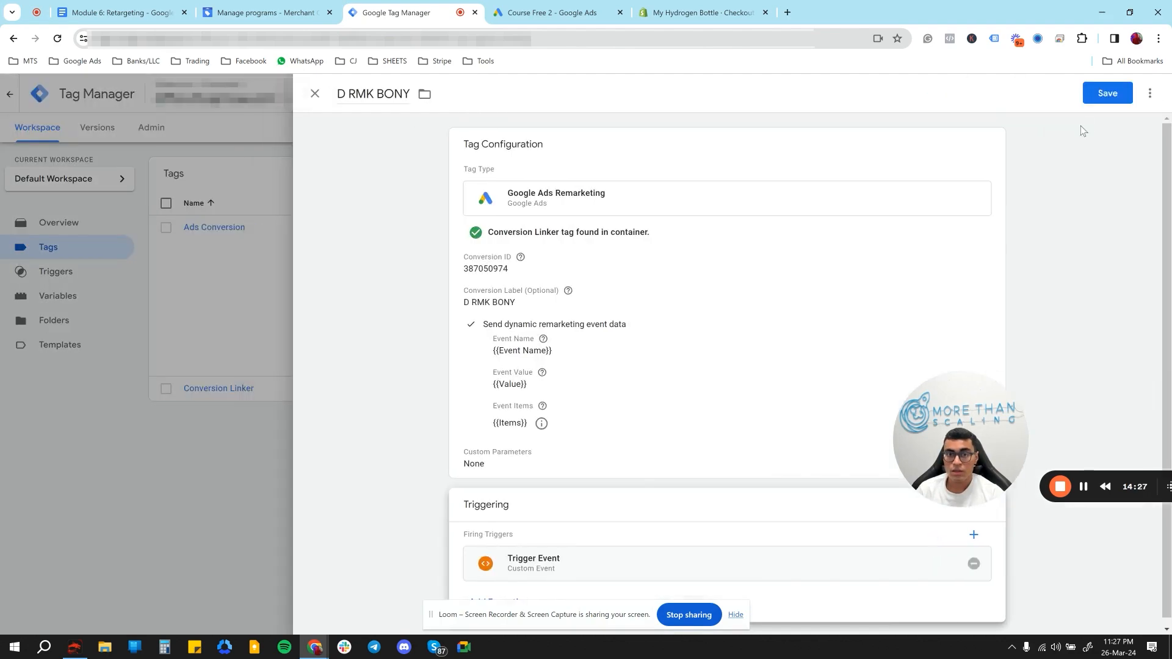
scroll(964, 224, down, 1)
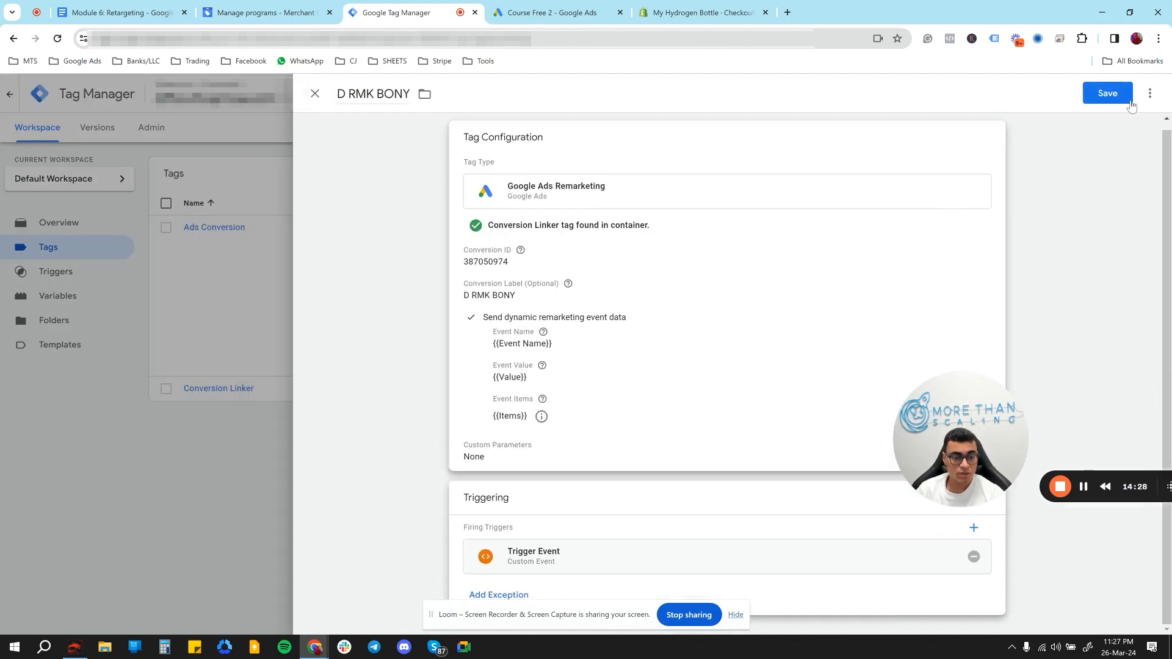
click(1107, 95)
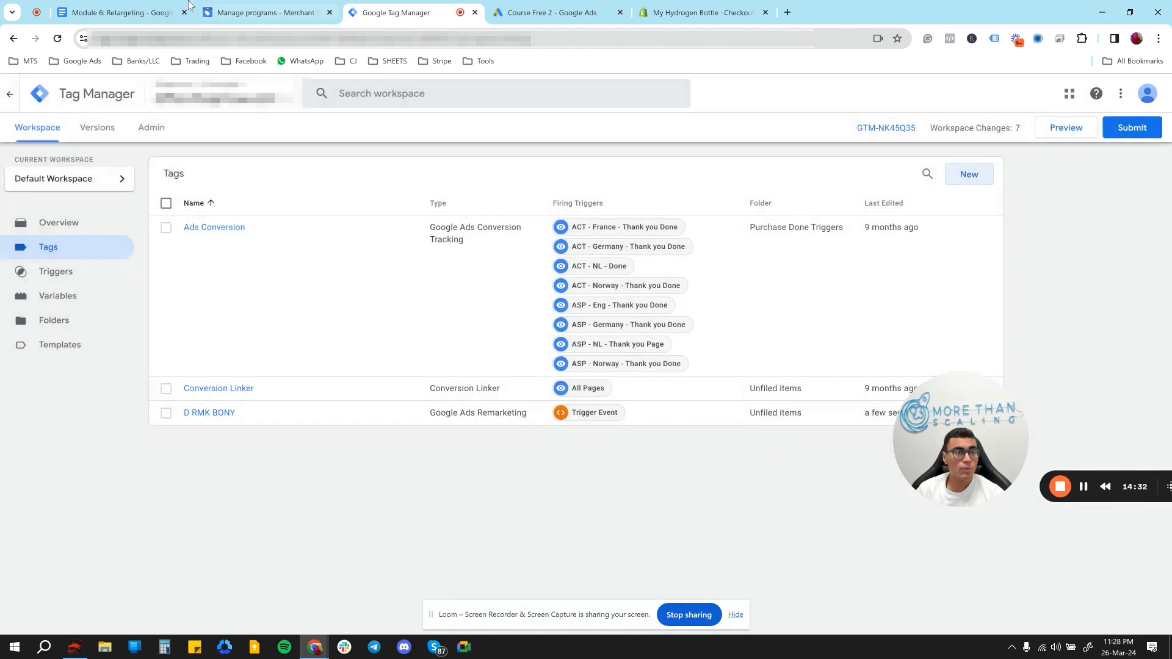
- Switch to the retargeting document and look back through the Dynamic Remarketing section and the pages before it
click(111, 8)
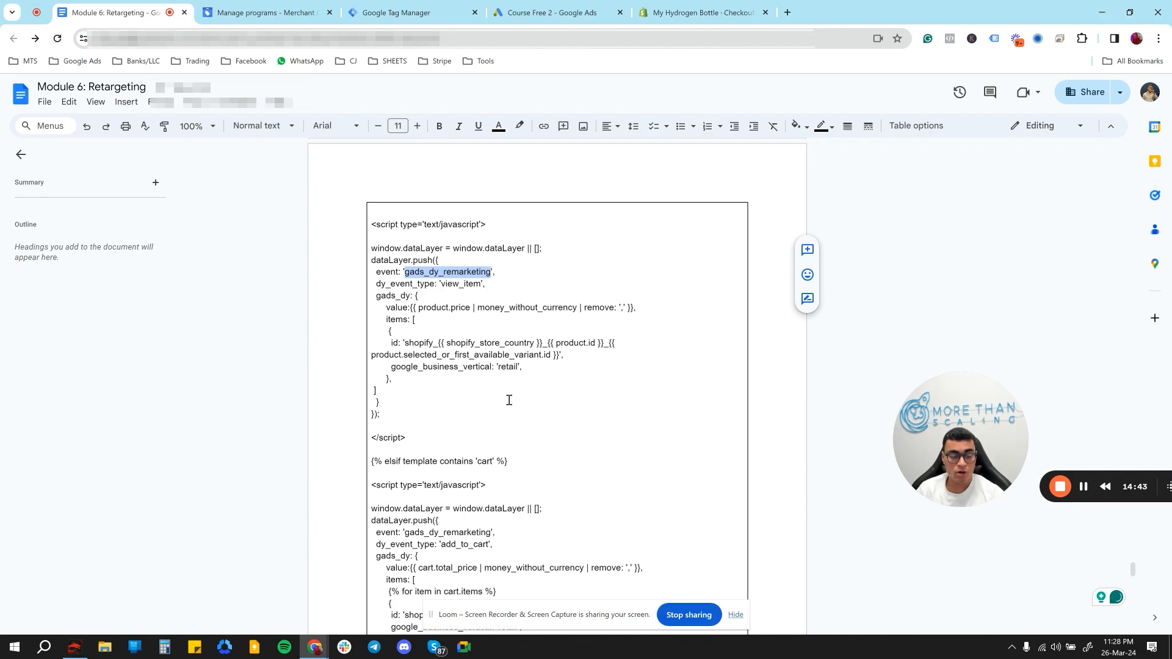
scroll(510, 400, up, 10)
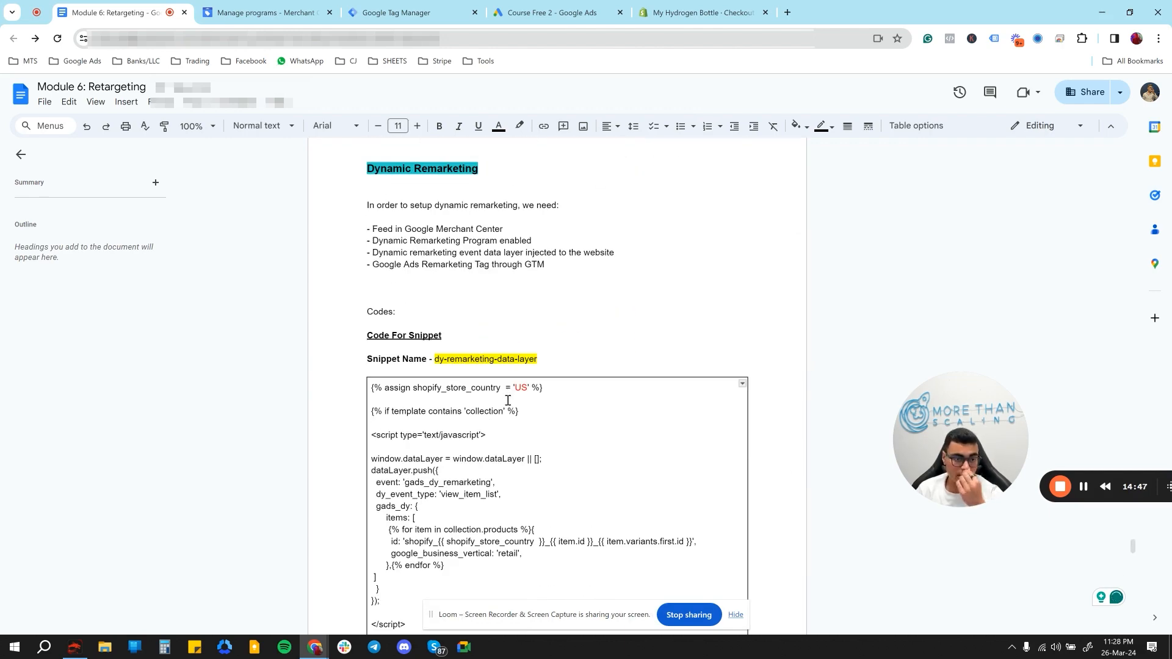
scroll(508, 400, up, 15)
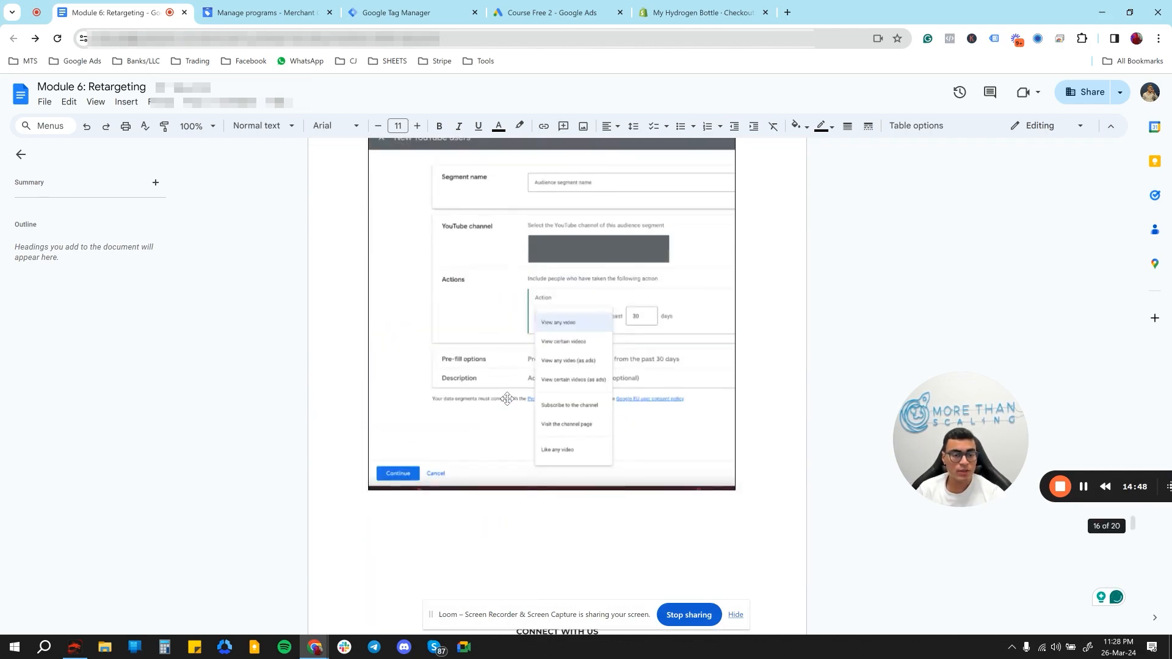